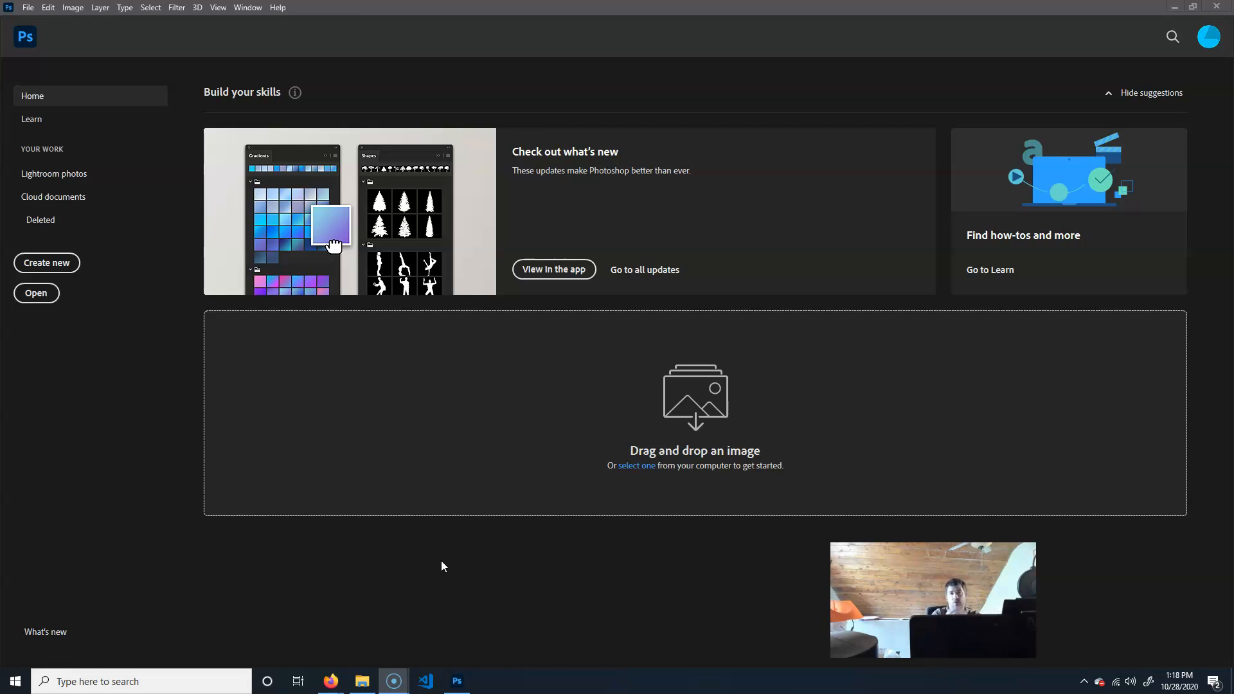
# Create a new folder named coneSite inside the sliceSaveWeb folder.
pyautogui.click(361, 682)
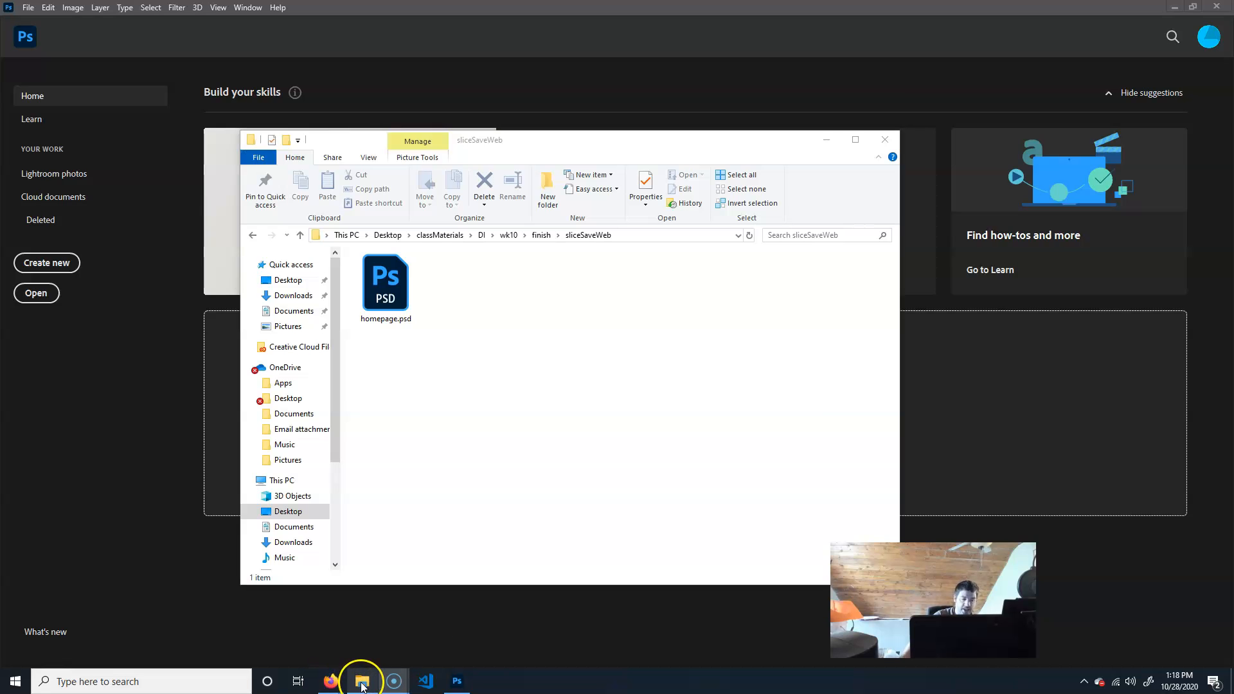
pyautogui.click(545, 192)
pyautogui.write('cone')
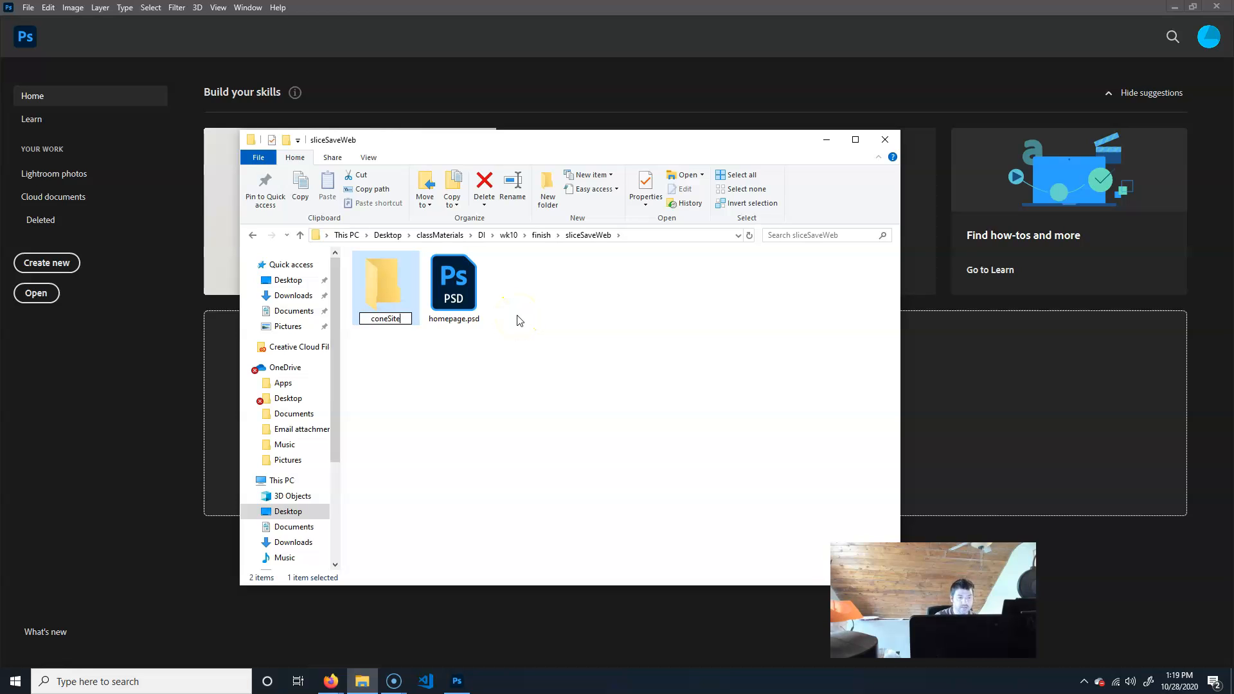
pyautogui.write('Site')
pyautogui.press('Return')
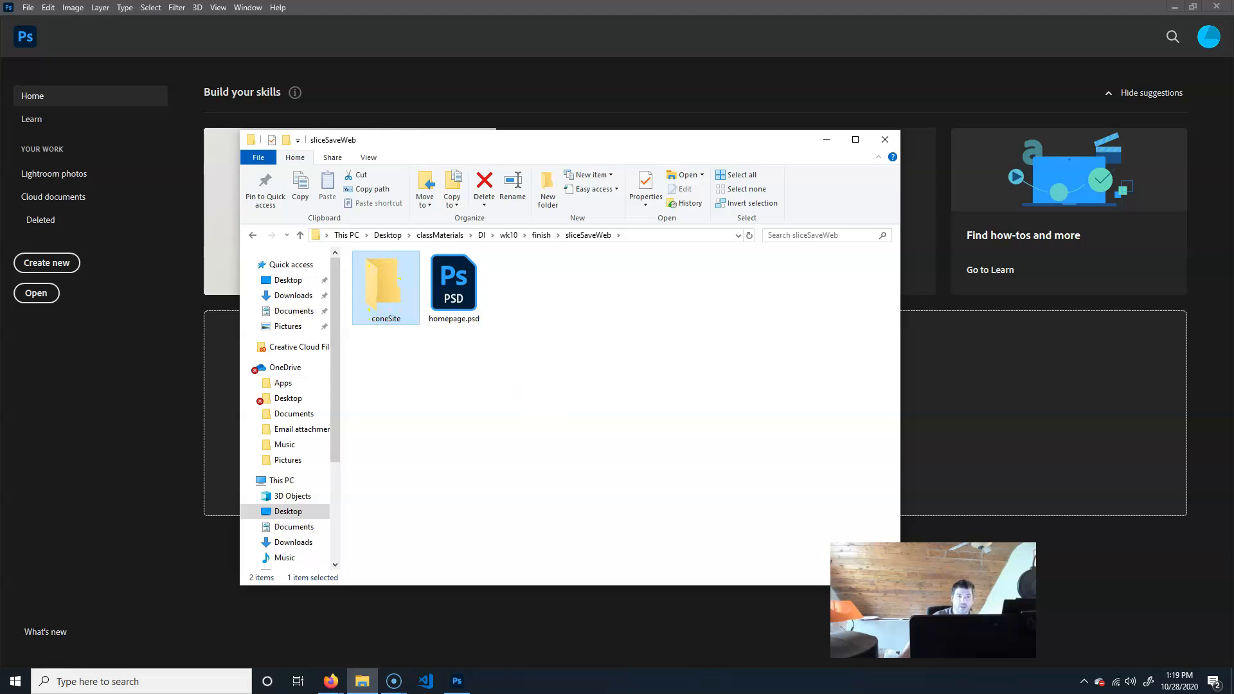
# Open homepage.psd from the sliceSaveWeb folder in Photoshop.
pyautogui.click(654, 29)
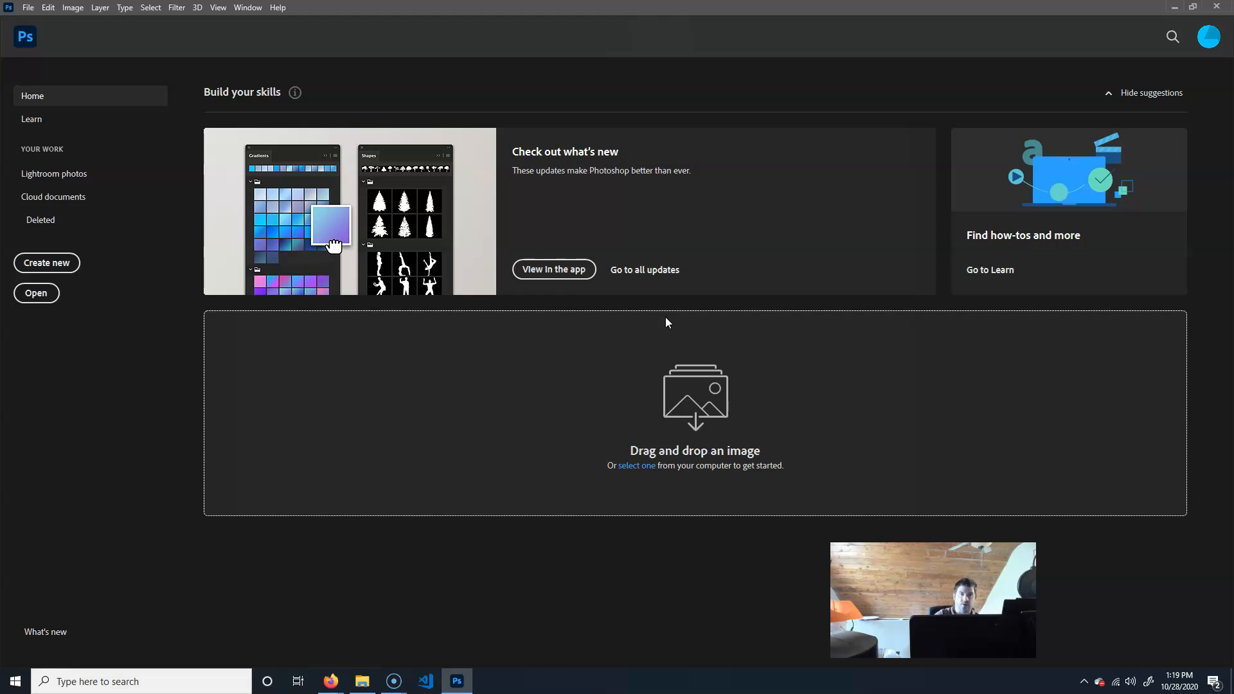
pyautogui.click(364, 679)
pyautogui.doubleClick(441, 270)
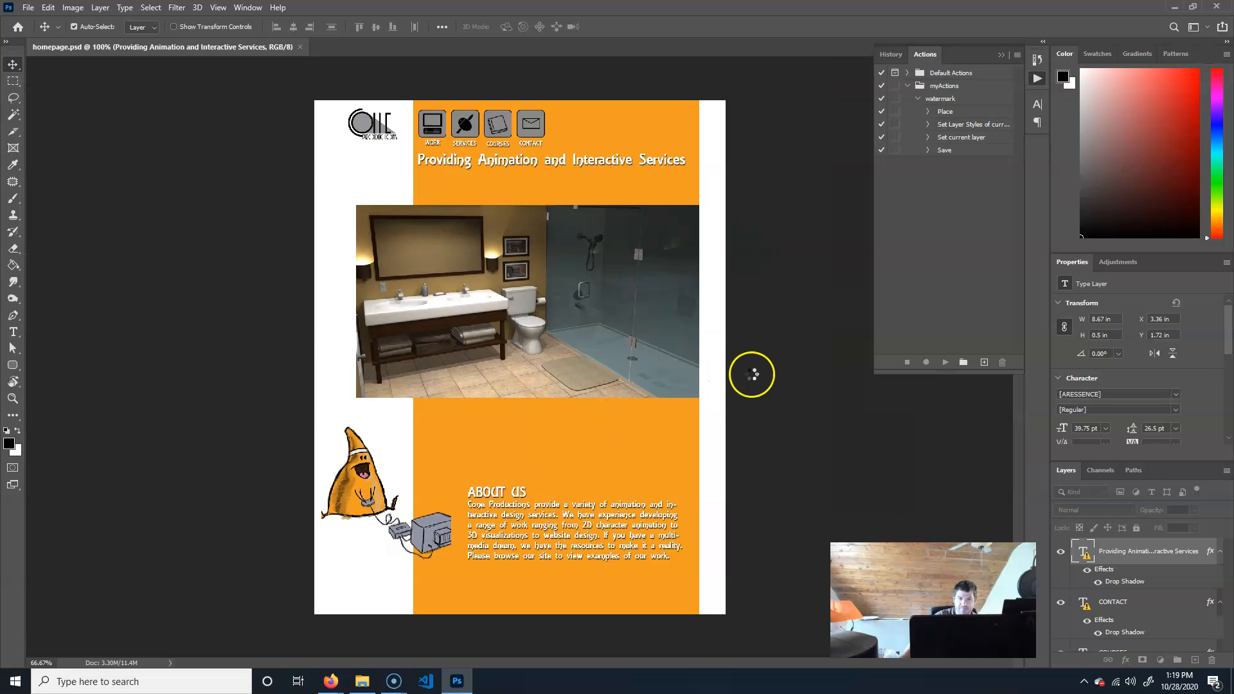
pyautogui.moveTo(1229, 560); pyautogui.dragTo(1232, 636)
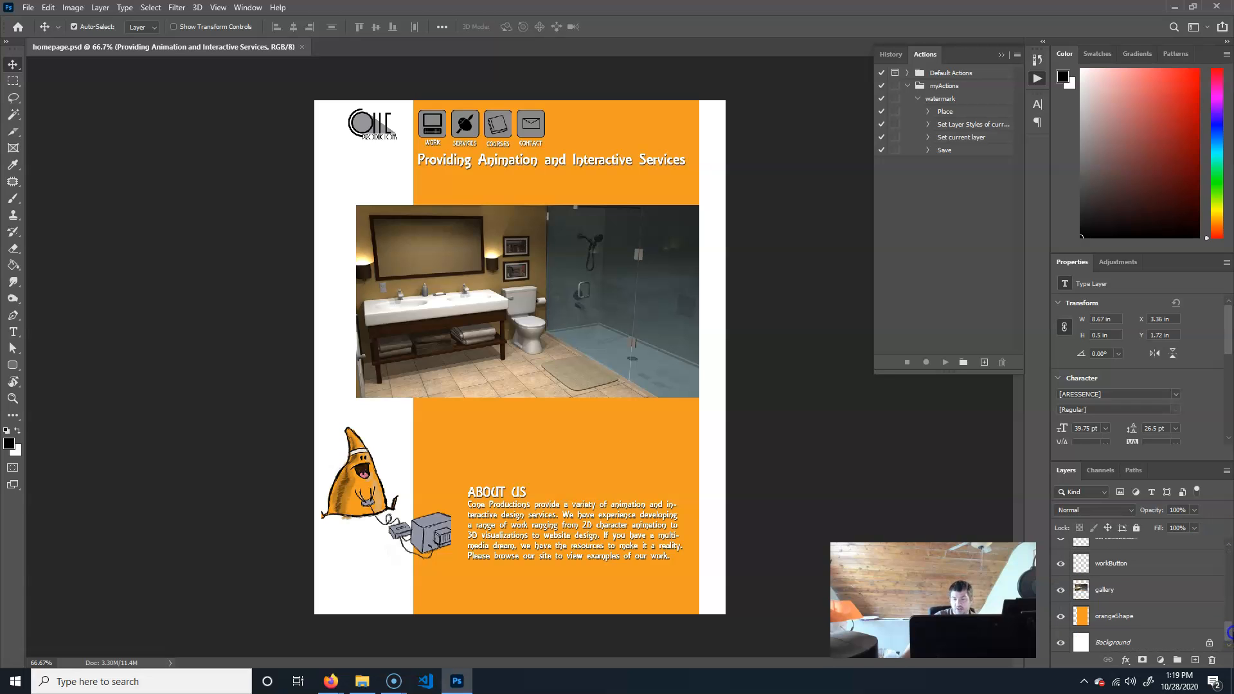
pyautogui.click(1145, 583)
pyautogui.moveTo(542, 322); pyautogui.dragTo(559, 350)
pyautogui.hotkey('ctrl', 'z')
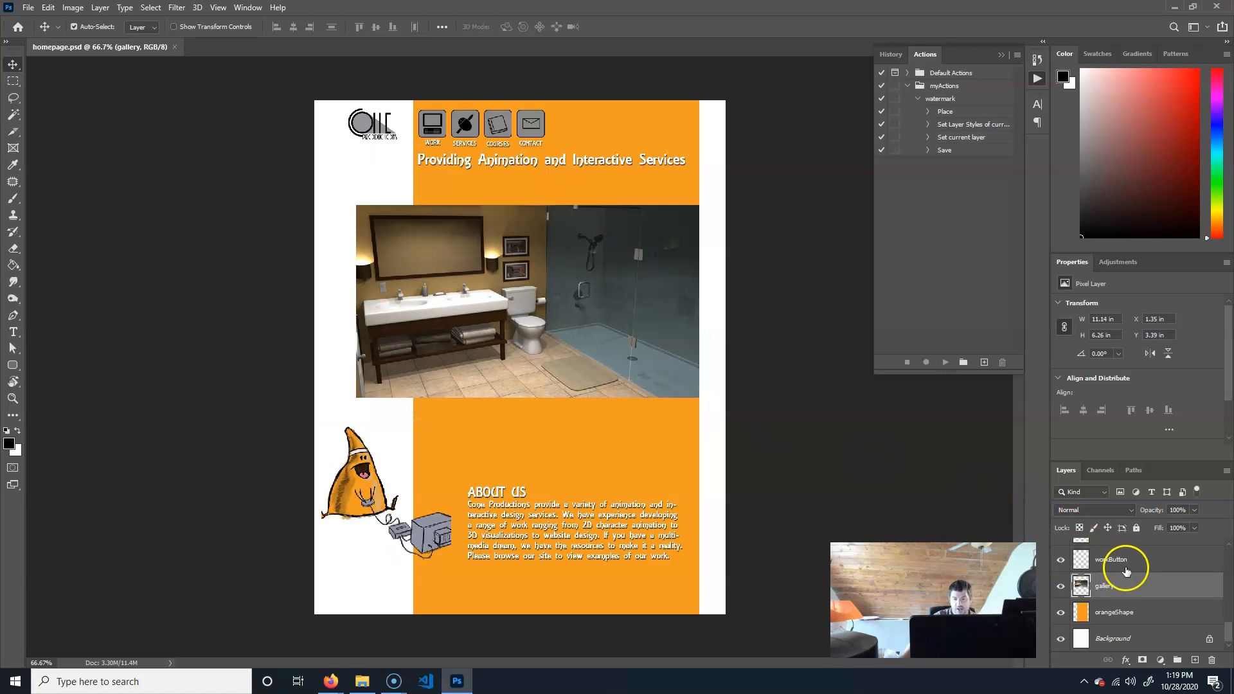
pyautogui.click(1121, 563)
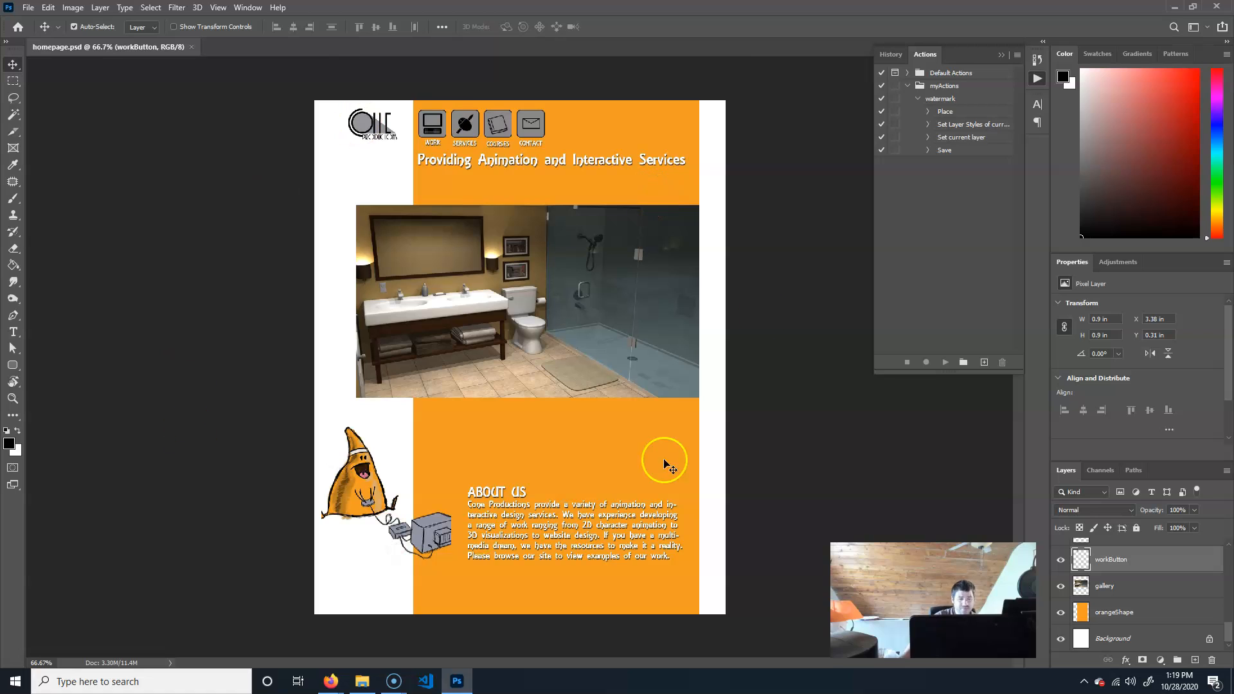
pyautogui.scroll(3, 1168, 625)
pyautogui.scroll(5, 1164, 610)
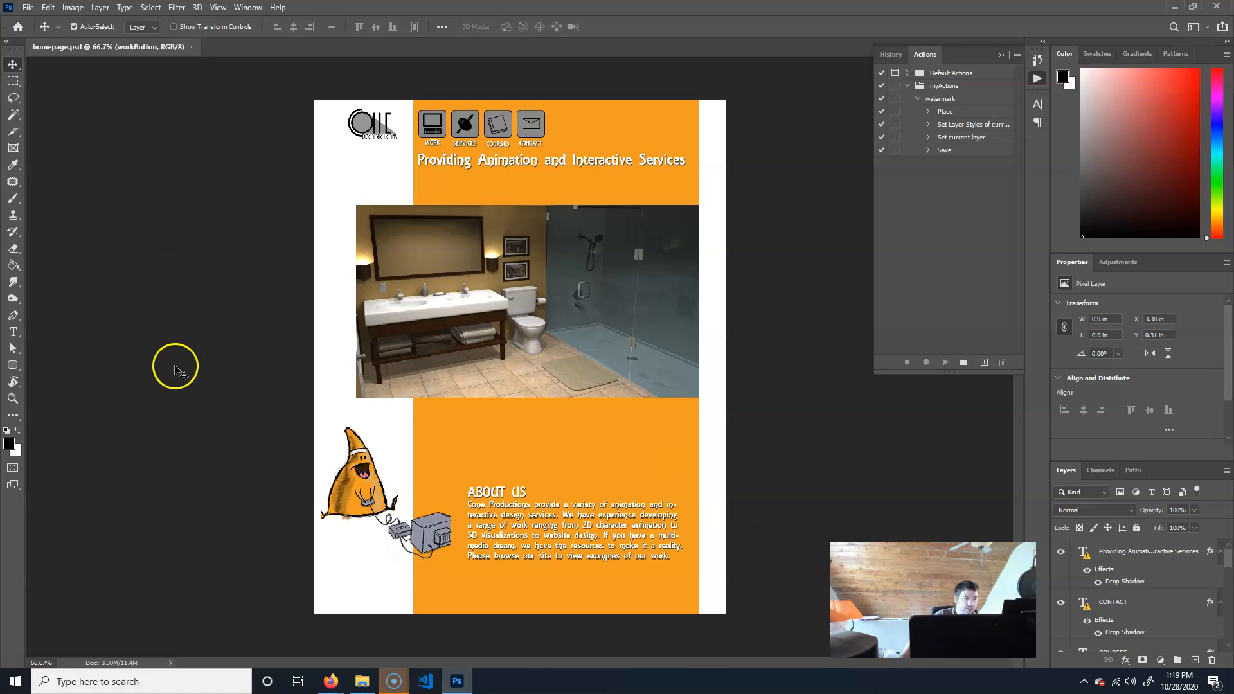
# Check the image's width and height in pixels in the Image Size dialog, then cancel it.
pyautogui.click(73, 7)
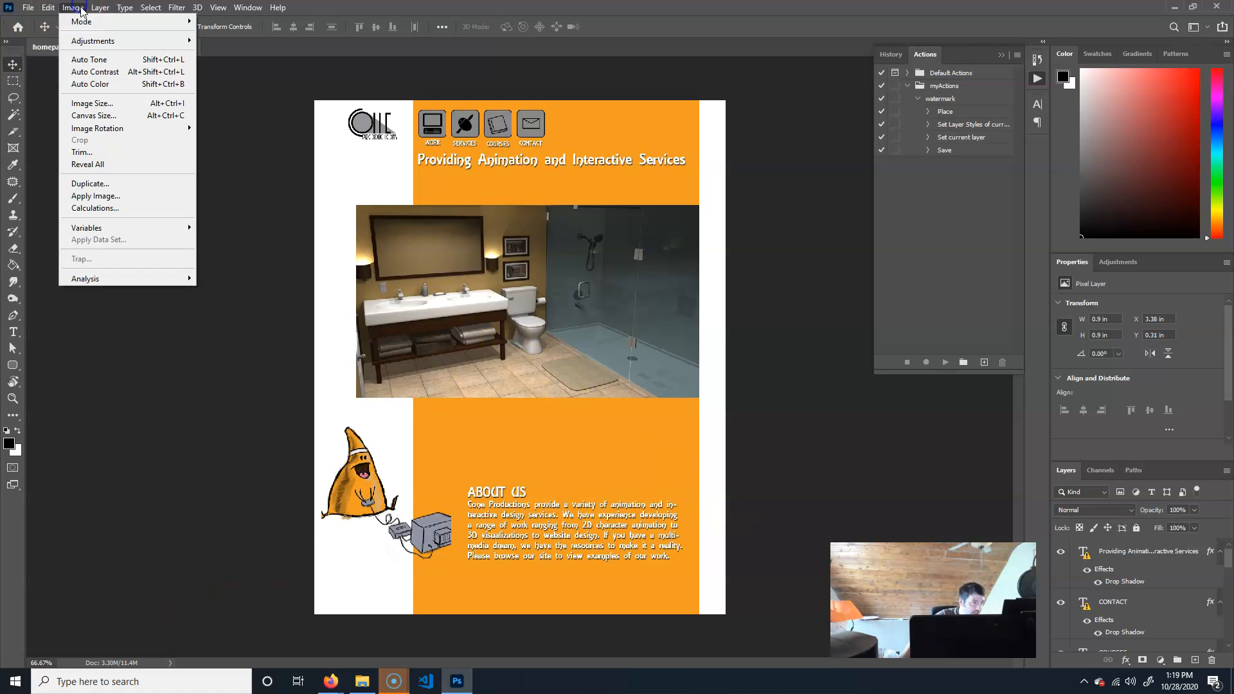
pyautogui.click(125, 109)
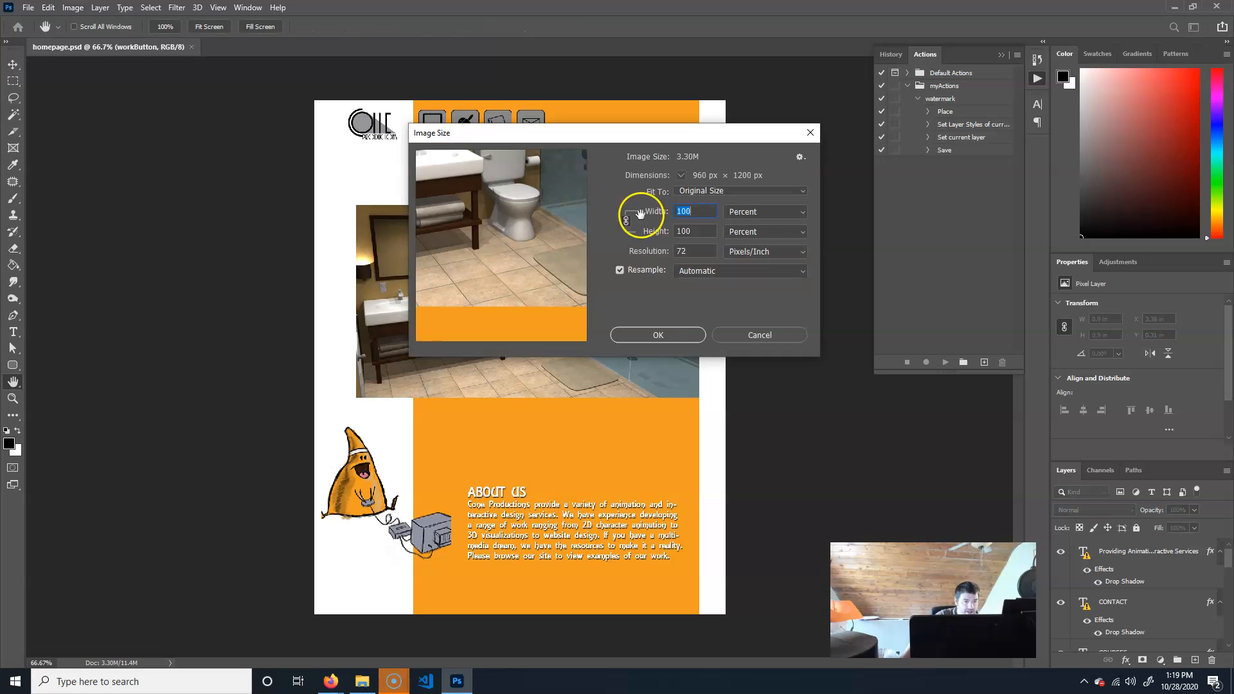
pyautogui.click(782, 213)
pyautogui.click(771, 235)
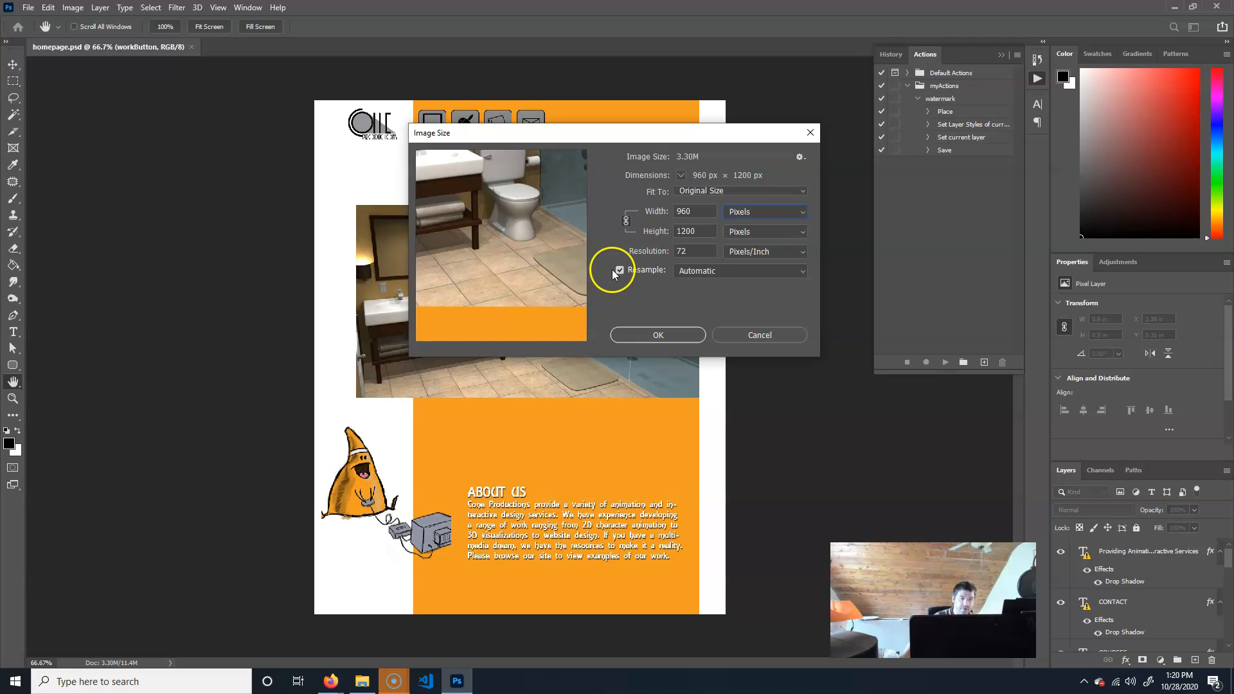
pyautogui.click(754, 336)
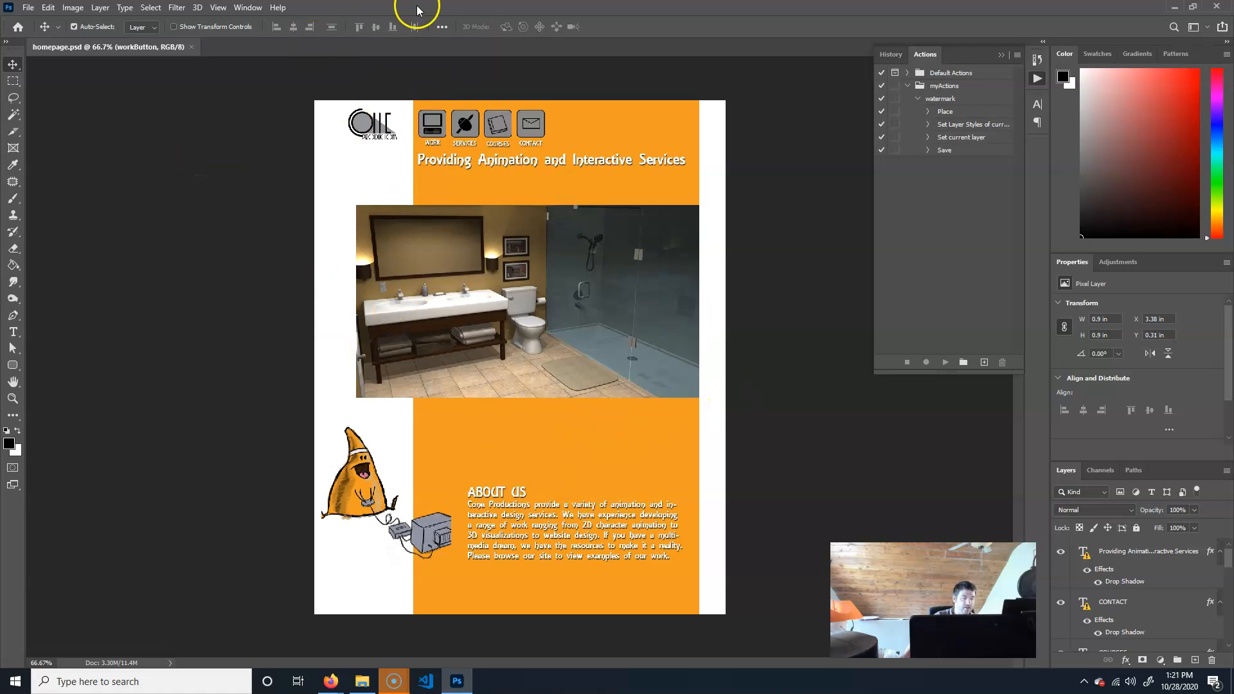
# Save the document as index.psd, keeping Maximize Compatibility enabled.
pyautogui.hotkey('ctrl', 'shift', 's')
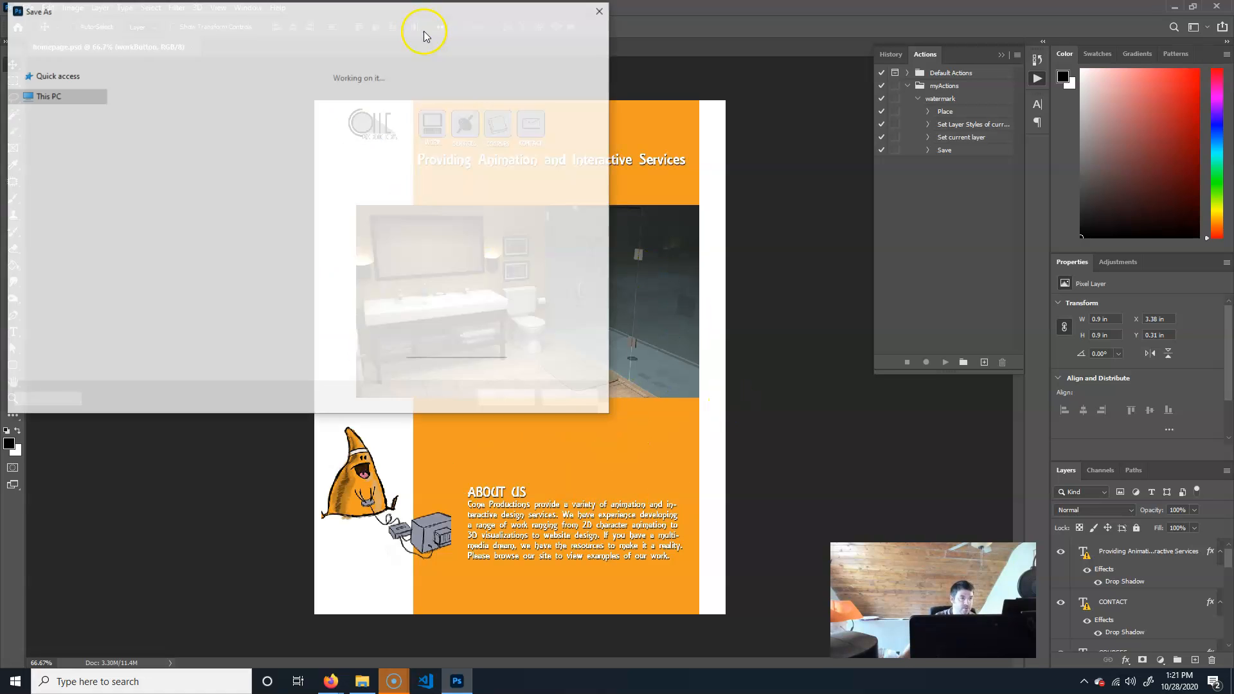
pyautogui.moveTo(129, 279); pyautogui.dragTo(26, 266)
pyautogui.write('in')
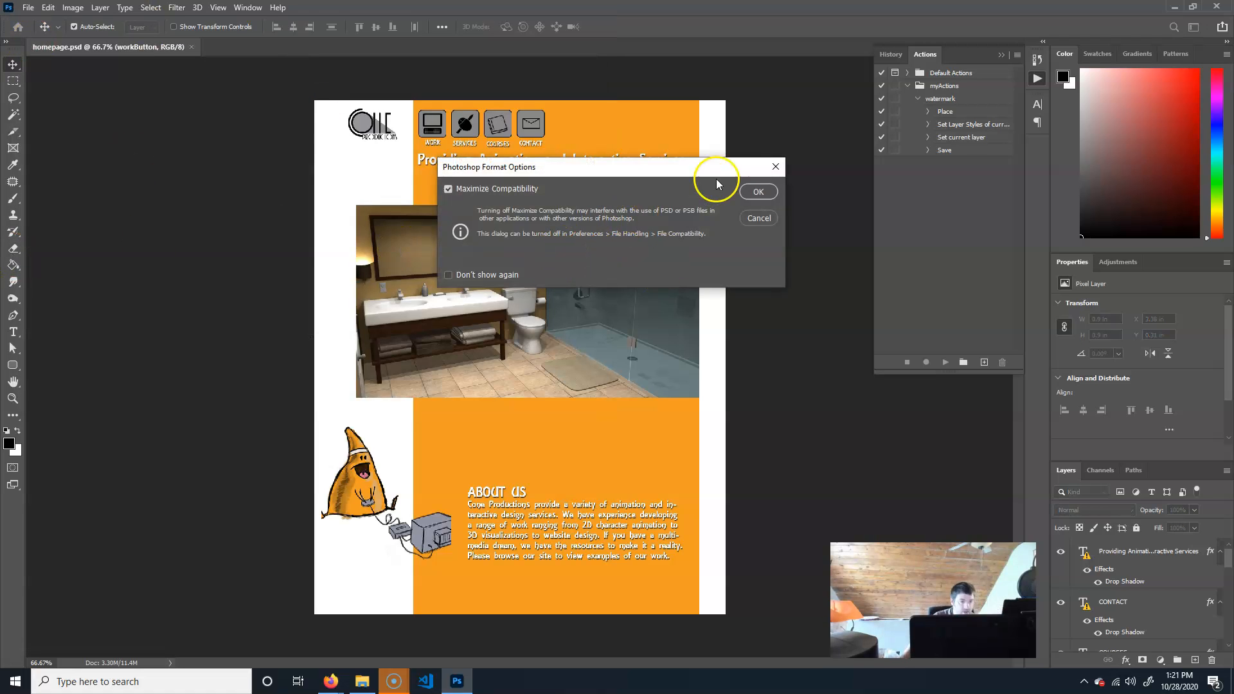
pyautogui.click(762, 193)
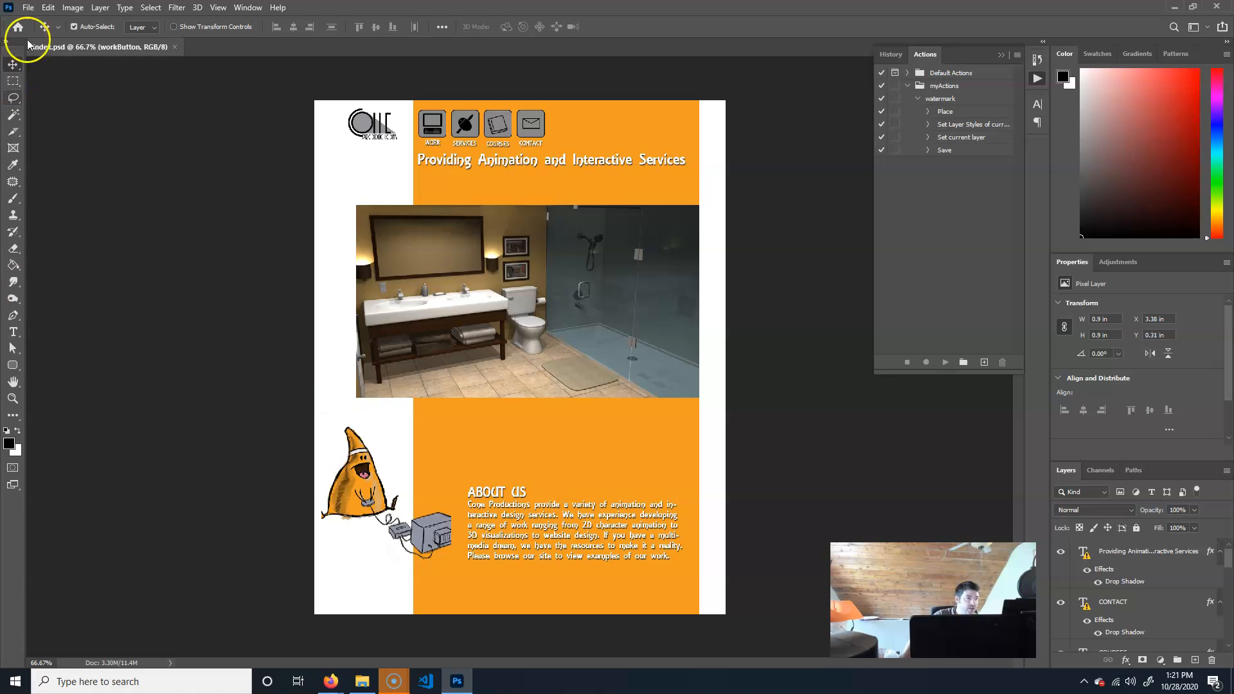
pyautogui.moveTo(13, 131); pyautogui.dragTo(61, 132)
pyautogui.moveTo(400, 238); pyautogui.dragTo(604, 450)
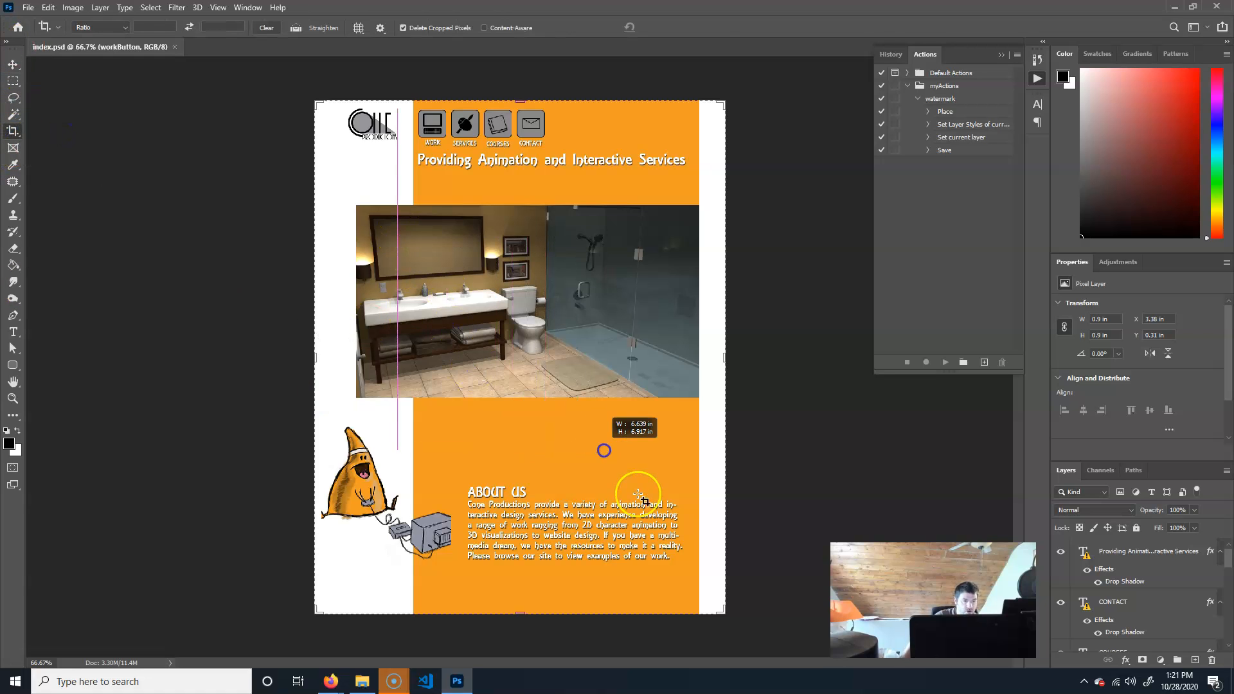
pyautogui.moveTo(638, 494); pyautogui.dragTo(650, 474)
pyautogui.press('Return')
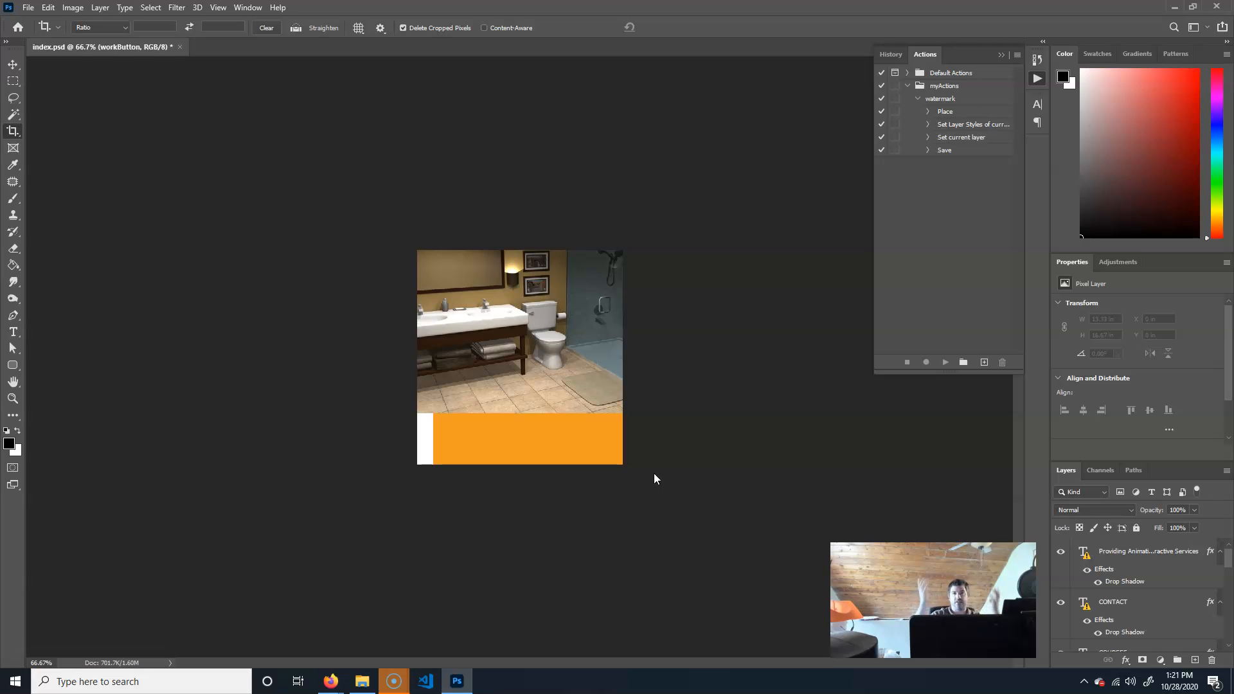
pyautogui.hotkey('ctrl', 'z')
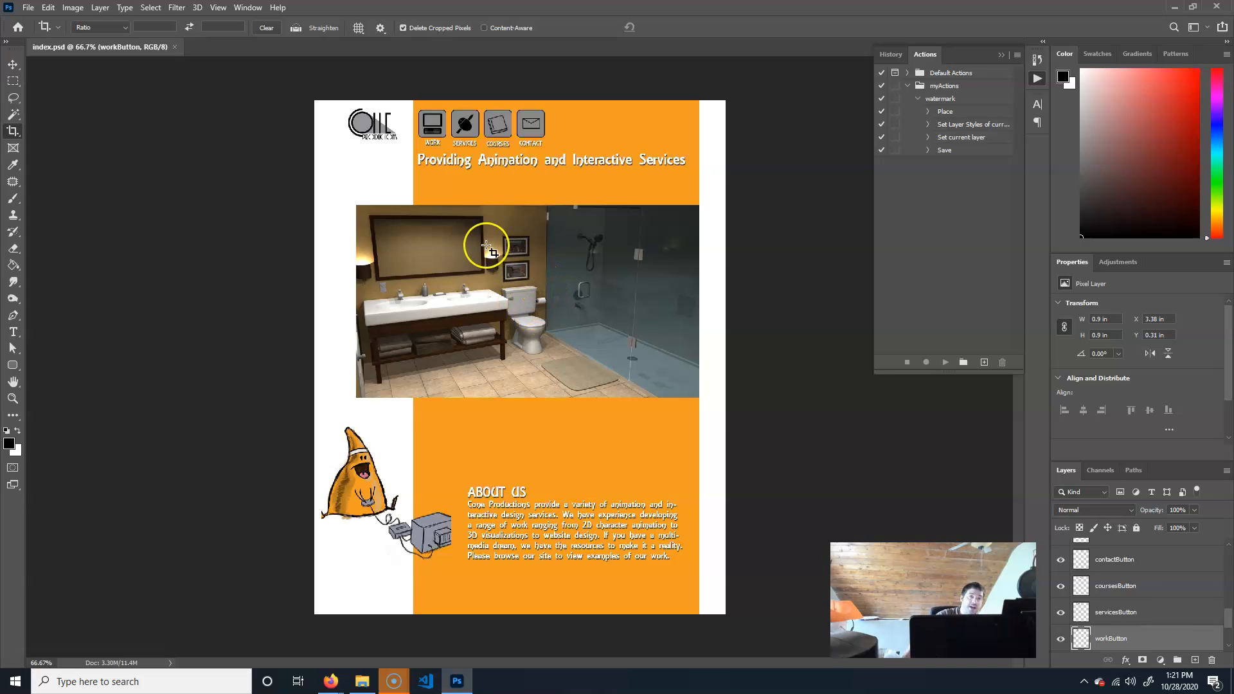
# With the Slice tool, draw a slice around the Cone Productions logo in the page's top-left corner.
pyautogui.moveTo(12, 133); pyautogui.dragTo(79, 159)
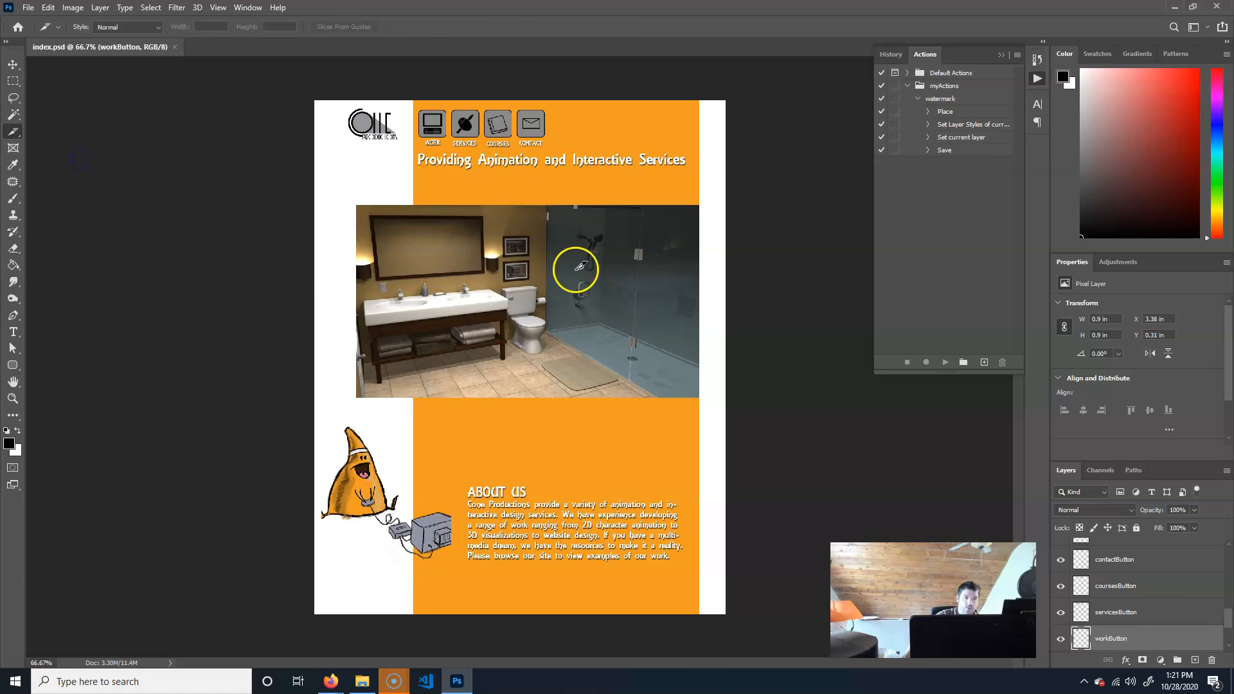
pyautogui.moveTo(330, 151)
pyautogui.mouseDown()
pyautogui.moveTo(450, 244)
pyautogui.moveTo(413, 215)
pyautogui.mouseUp()
pyautogui.hotkey('ctrl', 'z')
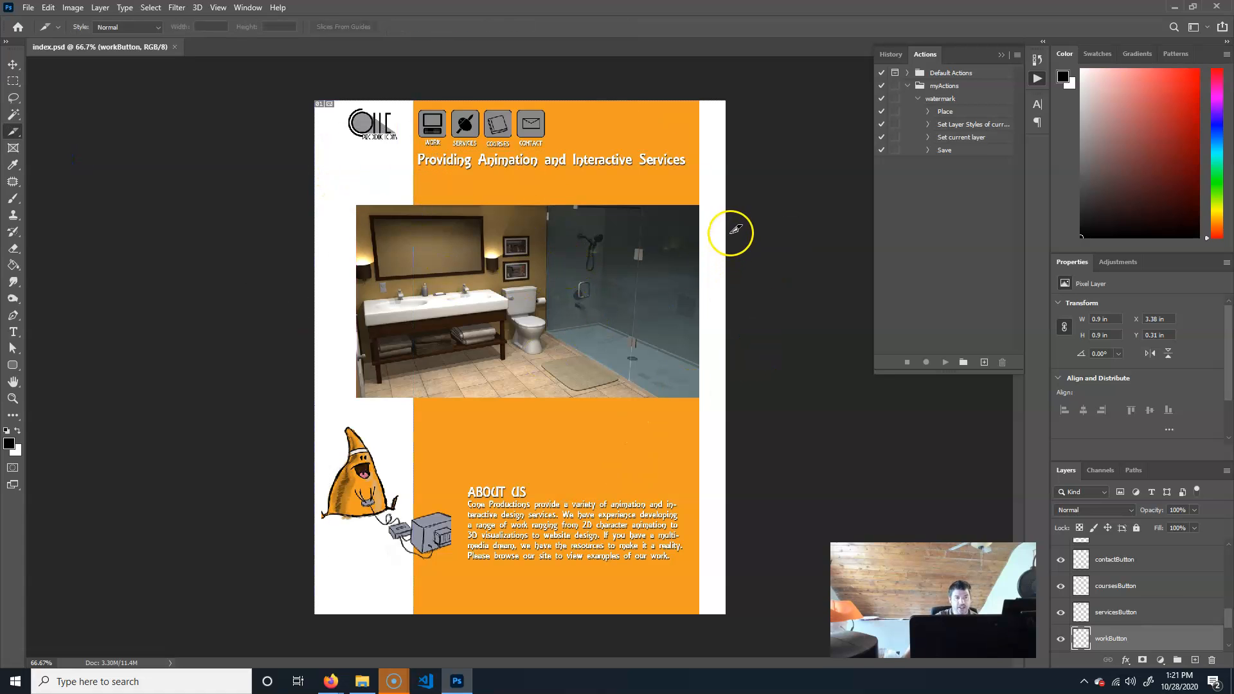
pyautogui.moveTo(342, 105); pyautogui.dragTo(408, 152)
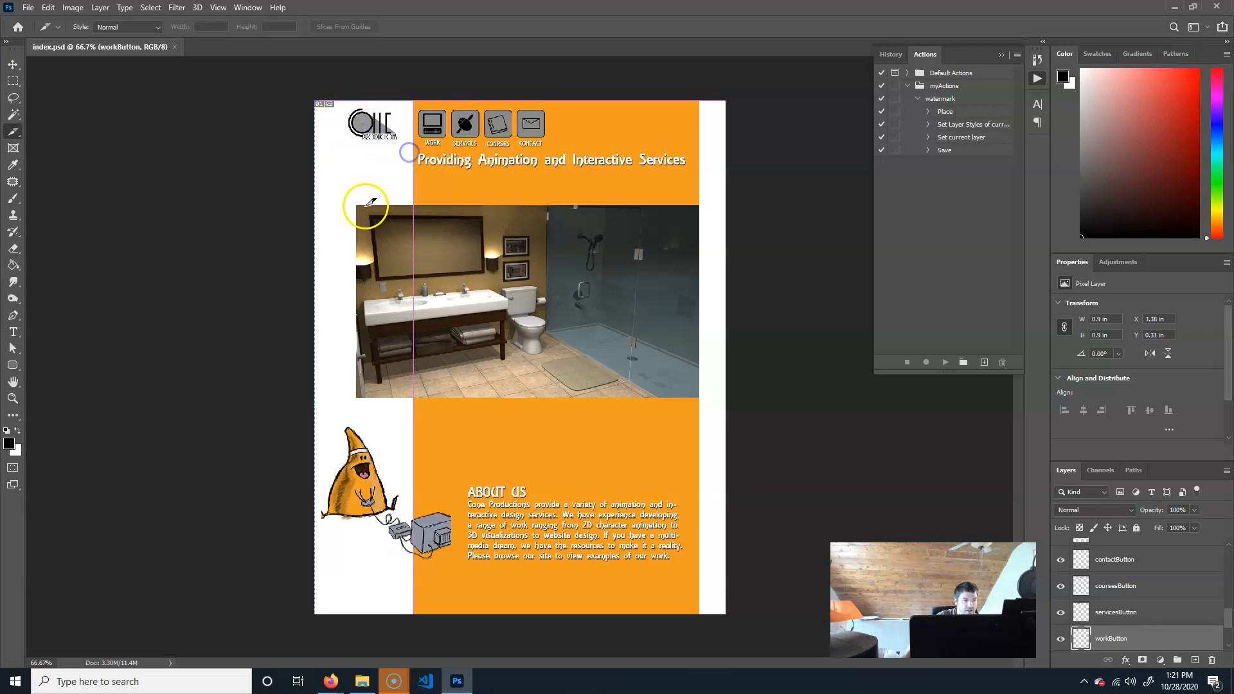
# Draw slices around the bathroom photo and around the cone character illustration.
pyautogui.moveTo(356, 205); pyautogui.dragTo(699, 398)
pyautogui.moveTo(315, 426); pyautogui.dragTo(465, 568)
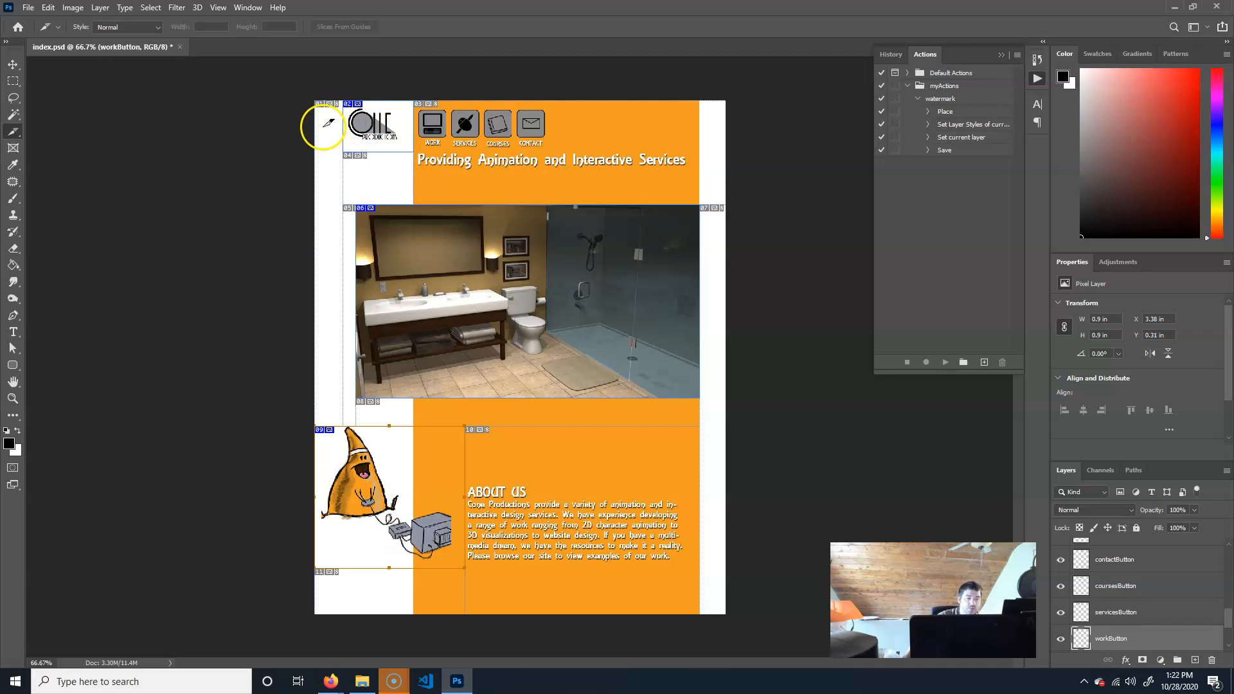
# Zoom in and pan across the page to examine the slice boundaries around the logo, photo and illustration.
pyautogui.hotkey('ctrl', '+')
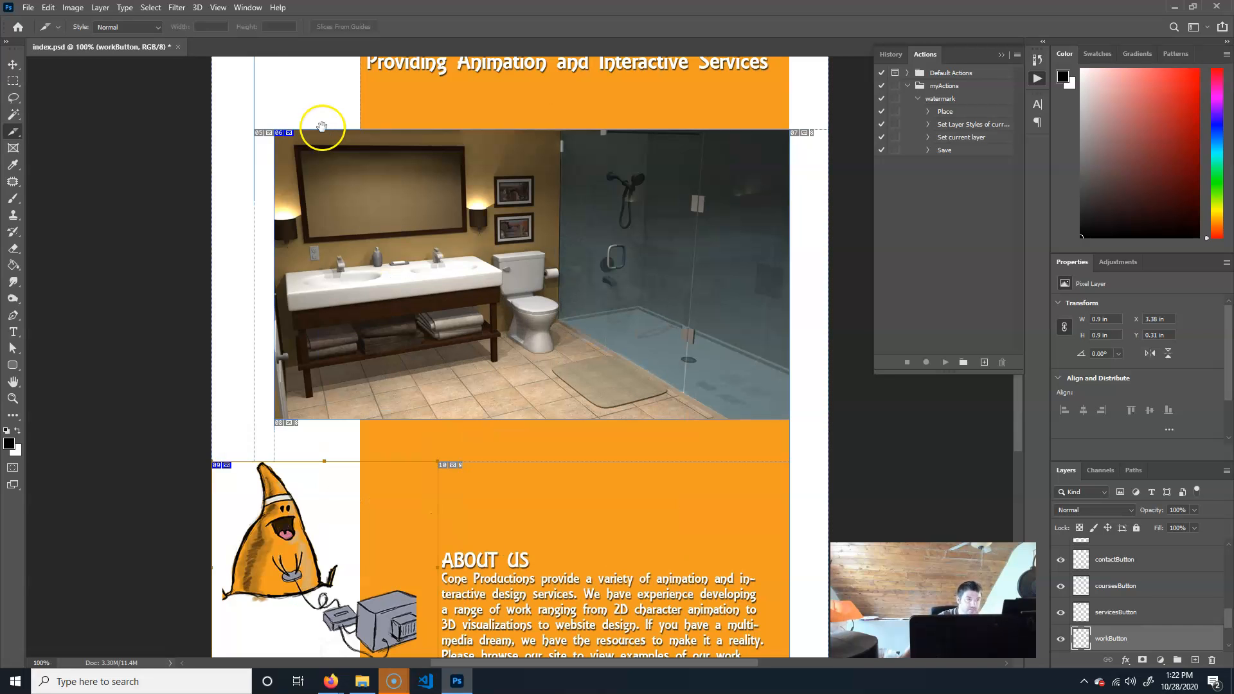
pyautogui.moveTo(321, 126); pyautogui.dragTo(396, 359)
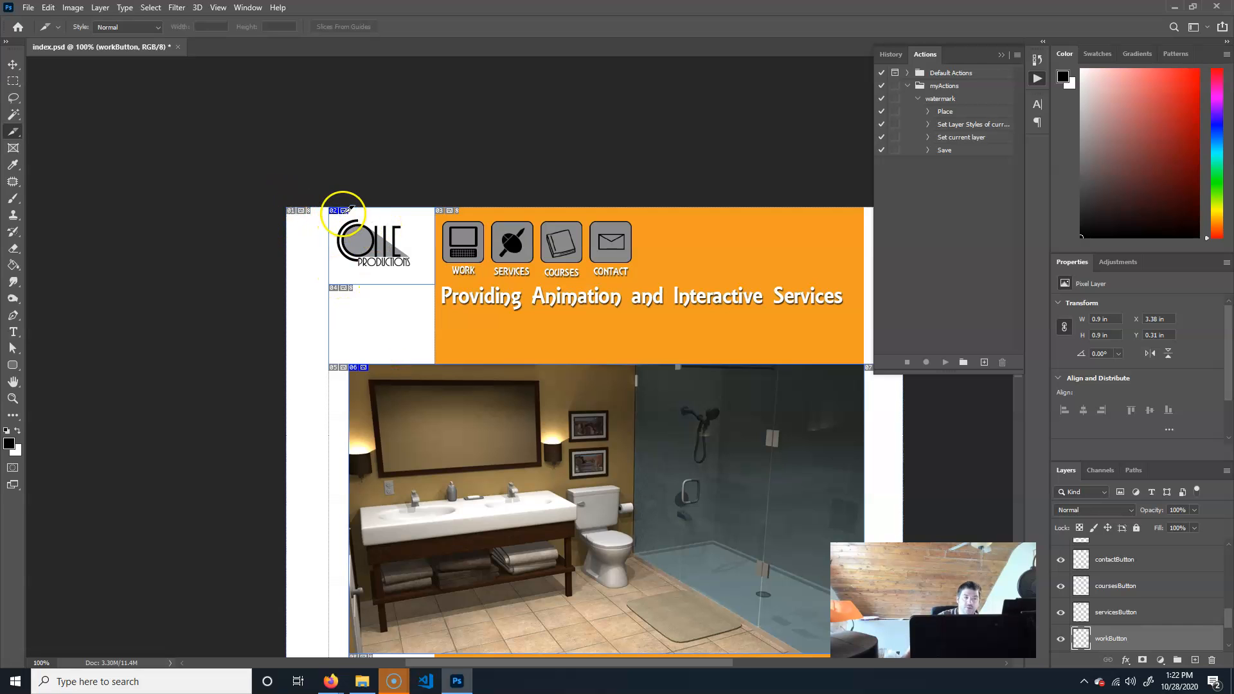
pyautogui.moveTo(490, 468); pyautogui.dragTo(470, 321)
pyautogui.moveTo(429, 184); pyautogui.dragTo(475, 275)
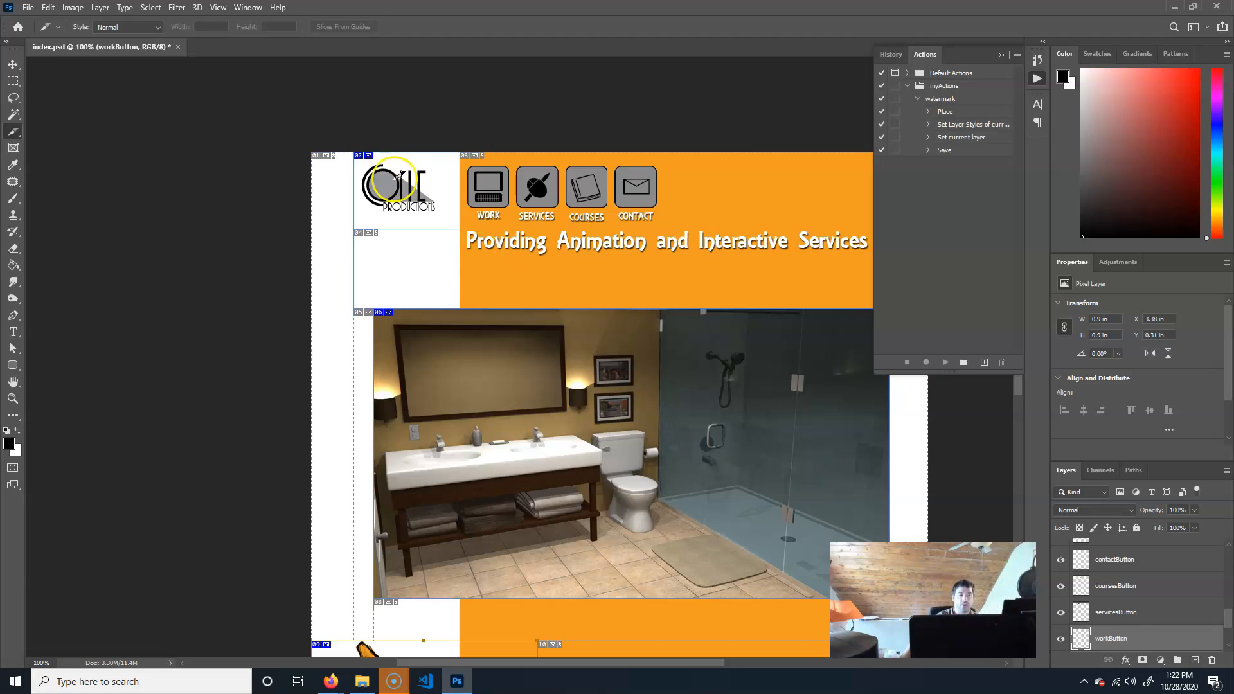
pyautogui.scroll(-5, 627, 492)
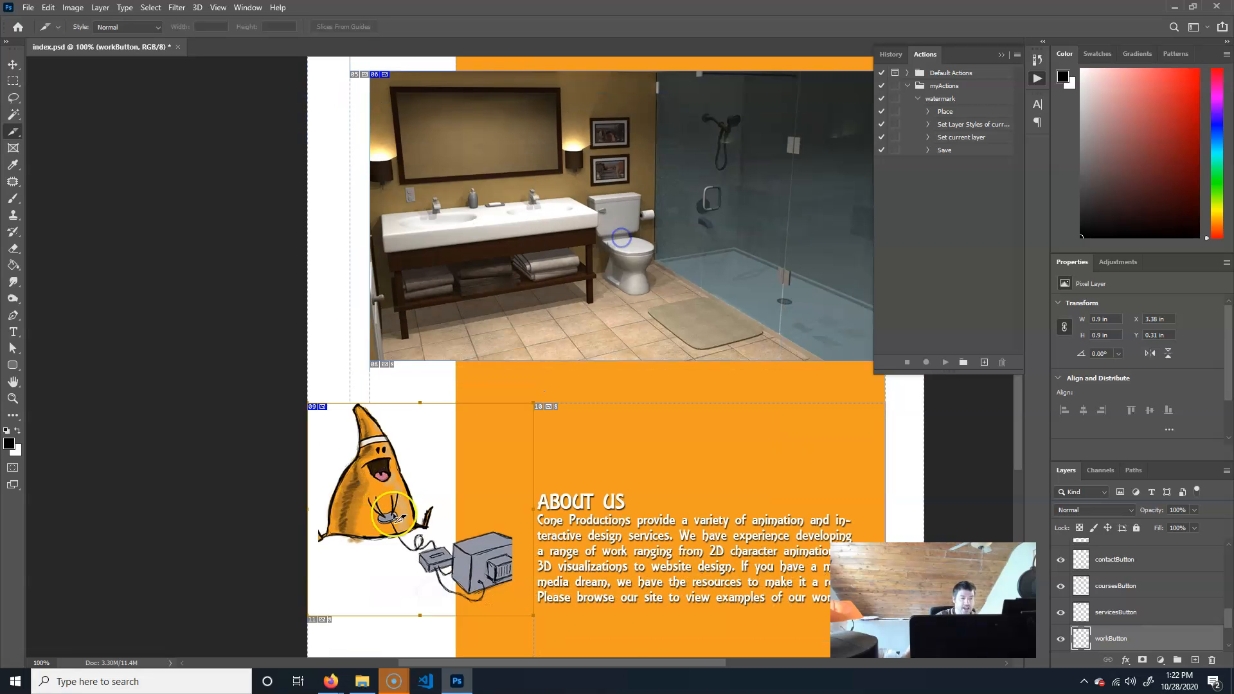
pyautogui.moveTo(573, 542); pyautogui.dragTo(568, 443)
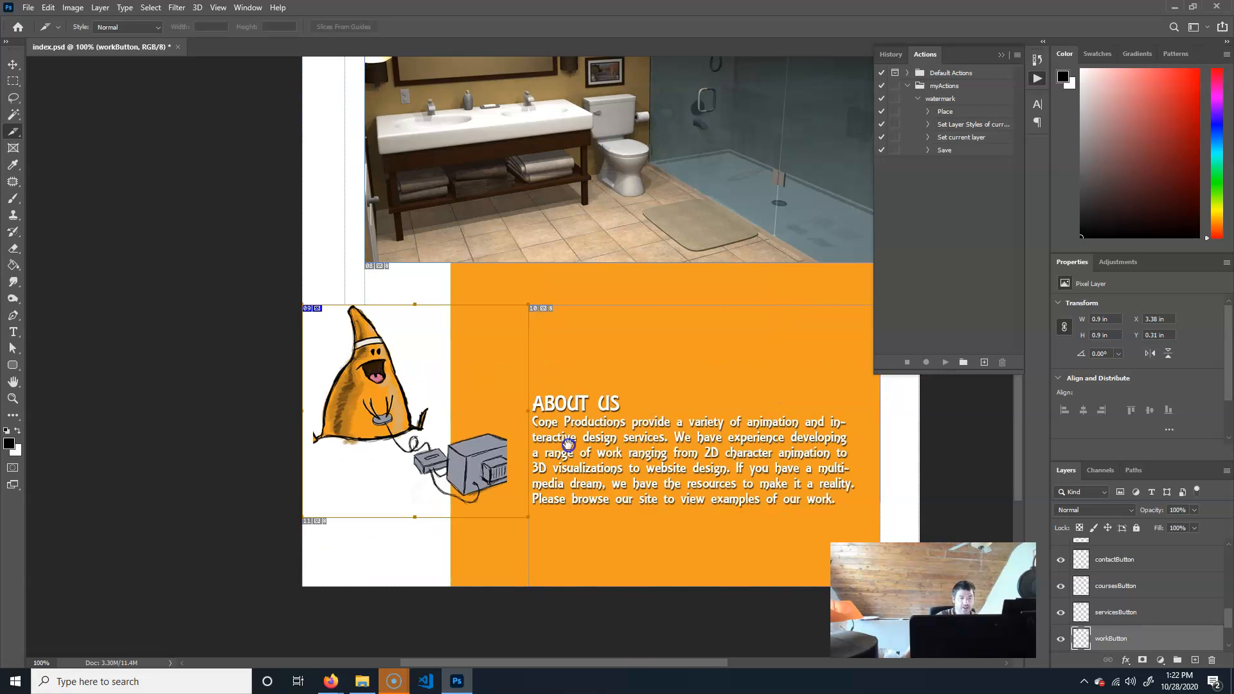
pyautogui.hotkey('ctrl', '-')
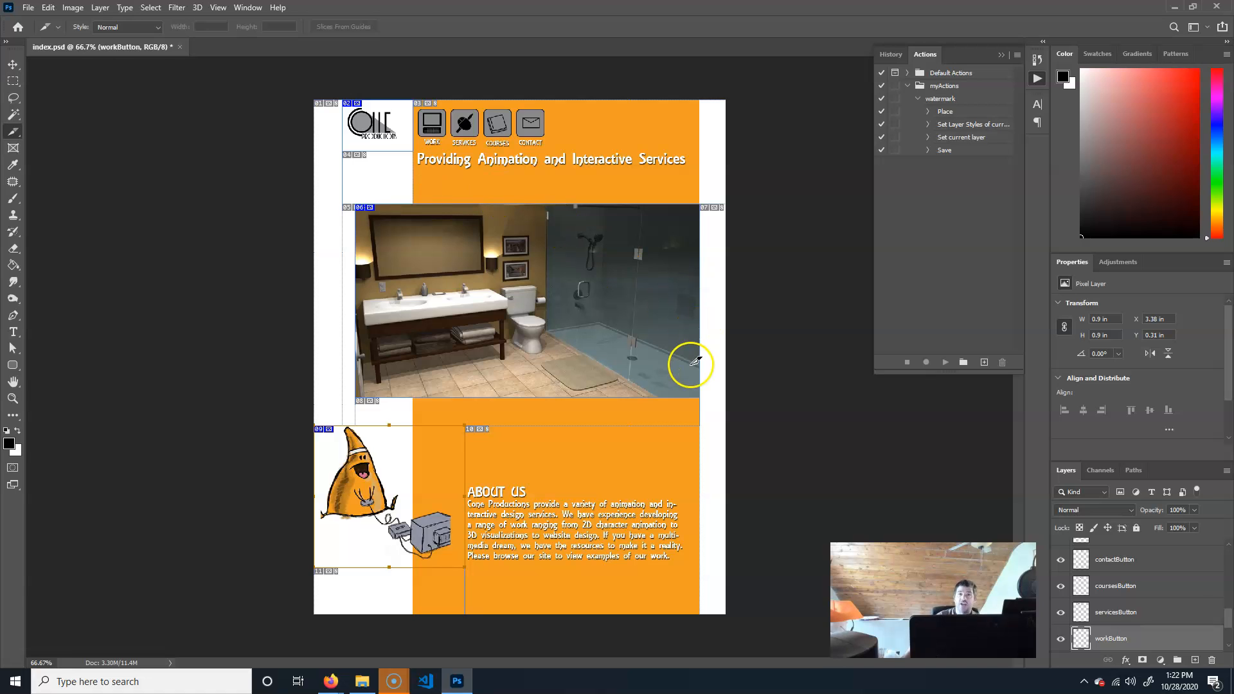
# Save the sliced page for web as Images Only, named index.gif, into the coneSite folder.
pyautogui.click(35, 8)
pyautogui.moveTo(54, 196)
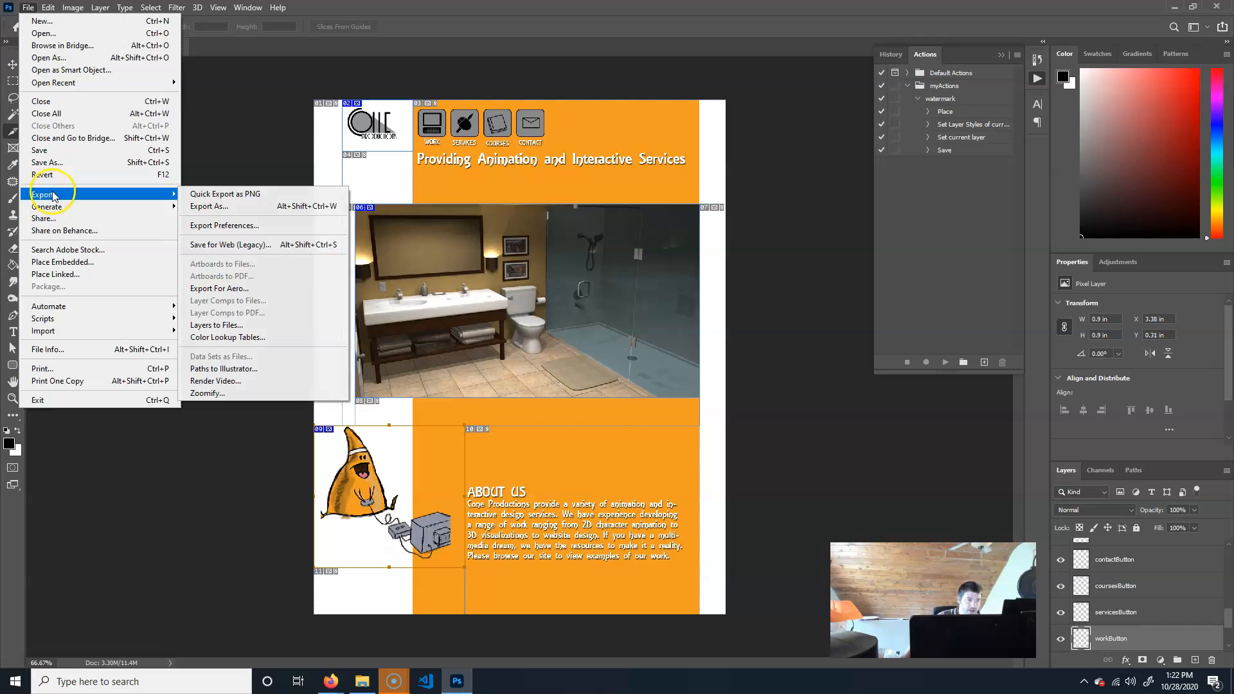
pyautogui.click(260, 245)
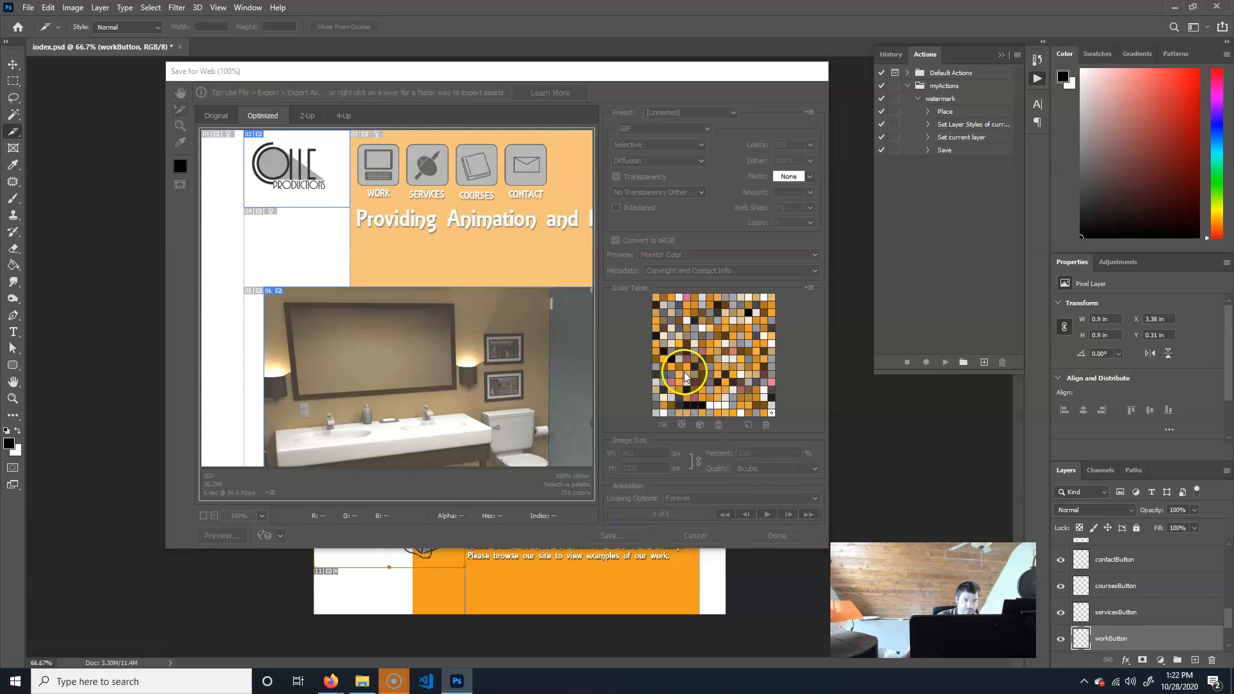
pyautogui.press('Return')
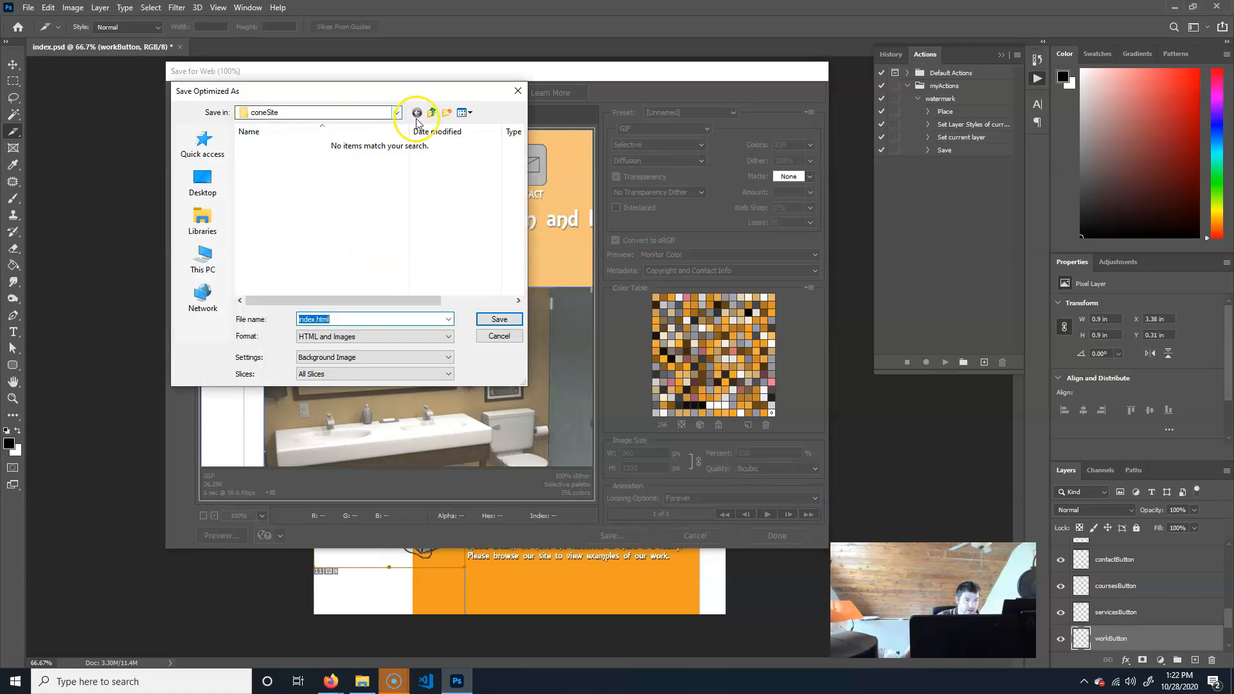
pyautogui.click(383, 338)
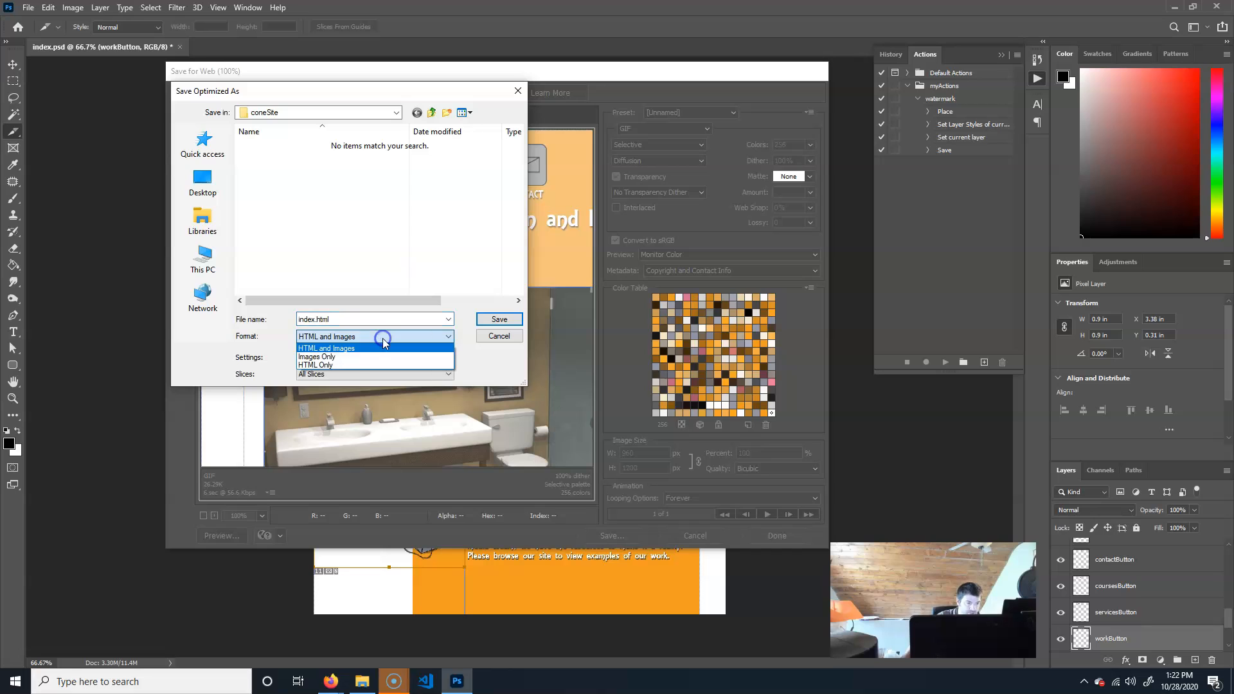
pyautogui.click(352, 353)
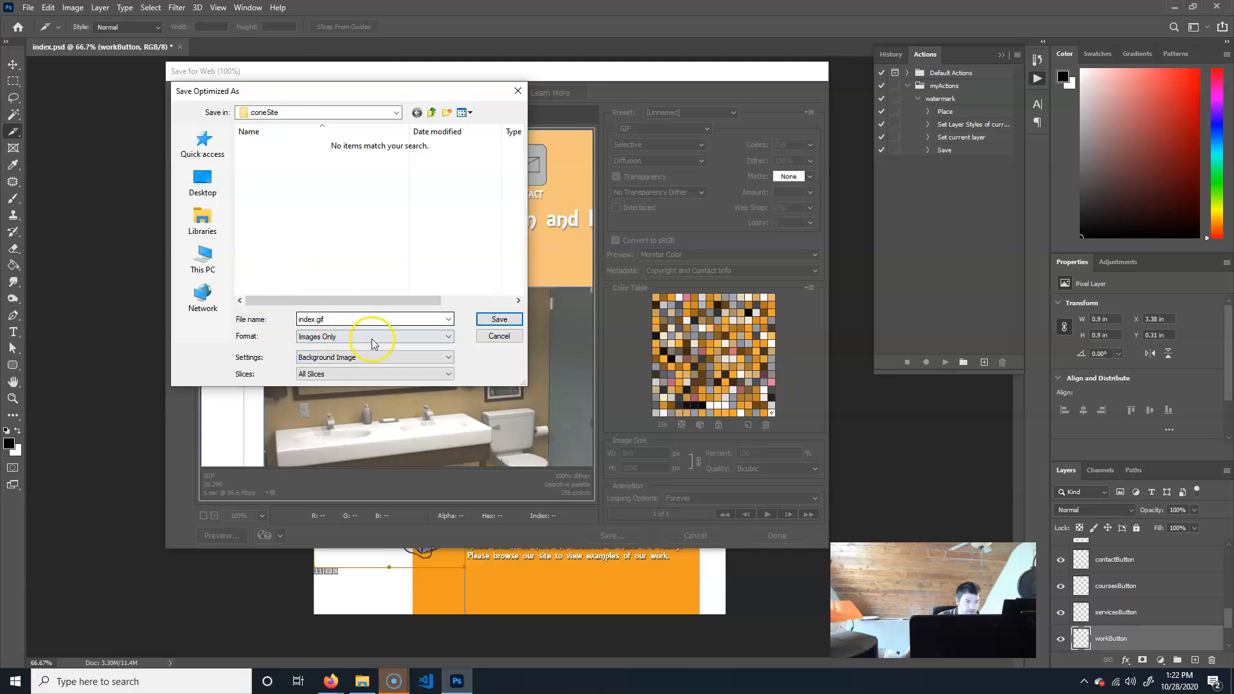
pyautogui.click(496, 319)
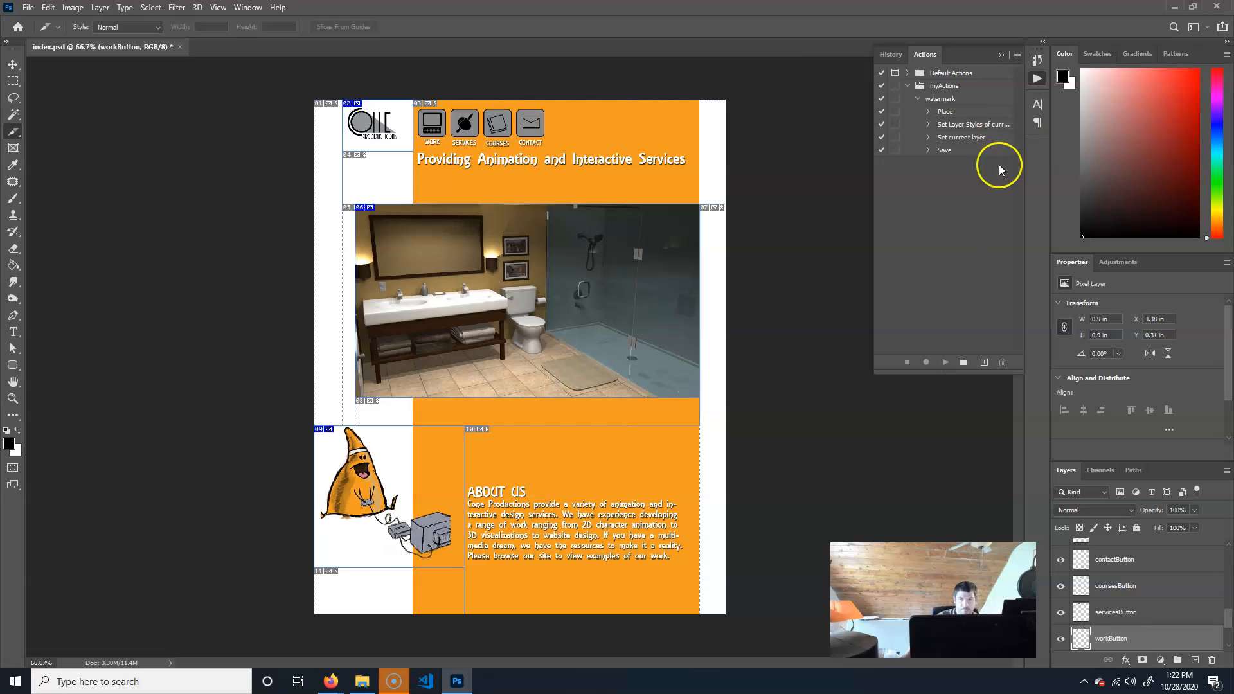
# Undo the slices drawn around the logo, the bathroom photo and the cone character illustration.
pyautogui.hotkey('ctrl', 'z')
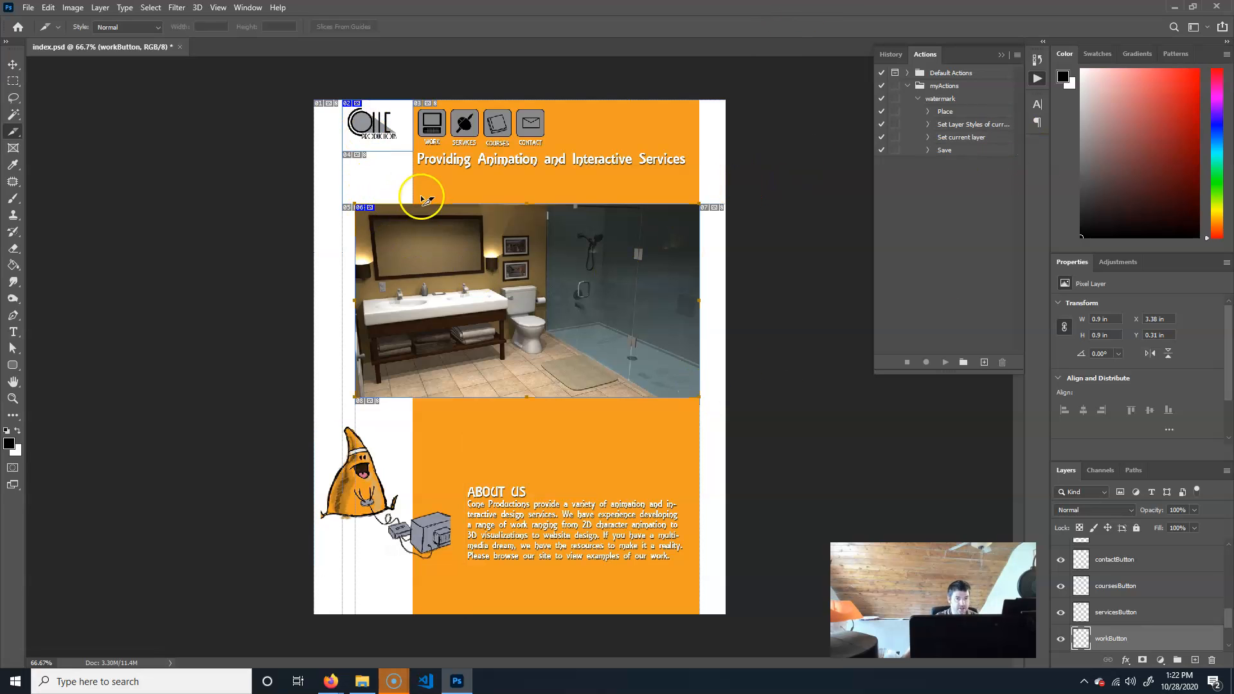
pyautogui.hotkey('ctrl', 'z')
pyautogui.hotkey('ctrl', 'z')
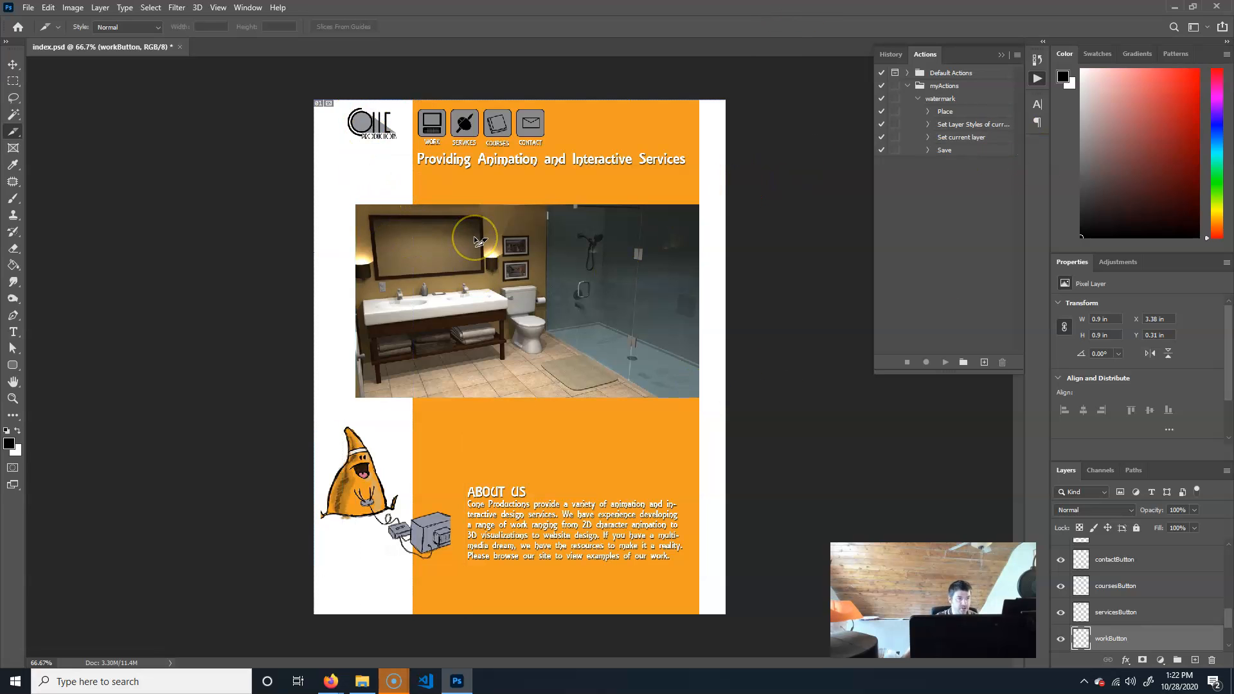
# Open the coneSite images folder and inspect each exported index GIF slice image.
pyautogui.click(1174, 6)
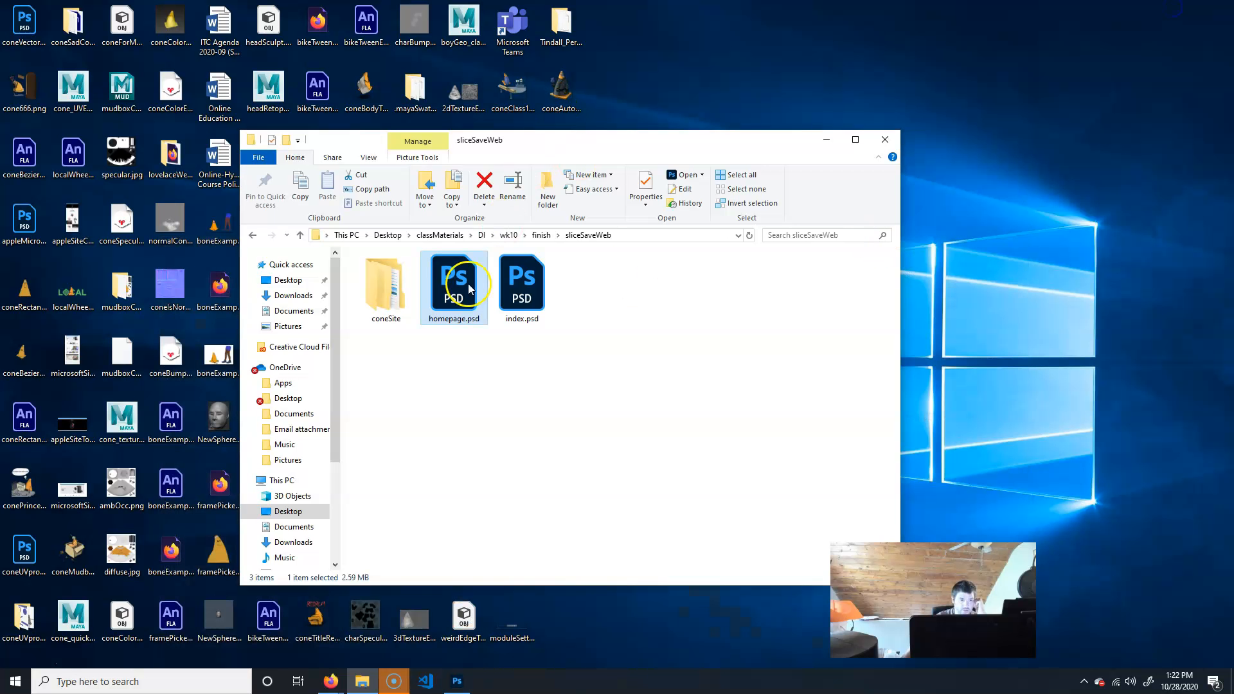
pyautogui.doubleClick(371, 301)
pyautogui.doubleClick(379, 274)
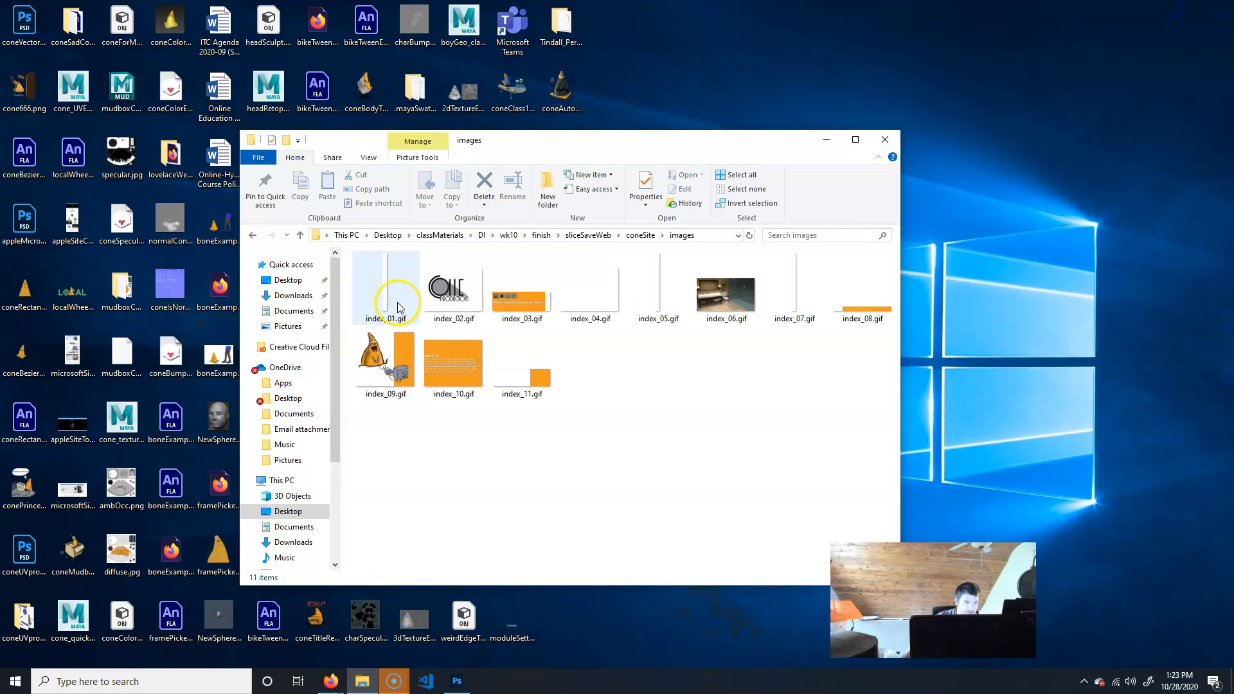
pyautogui.doubleClick(373, 379)
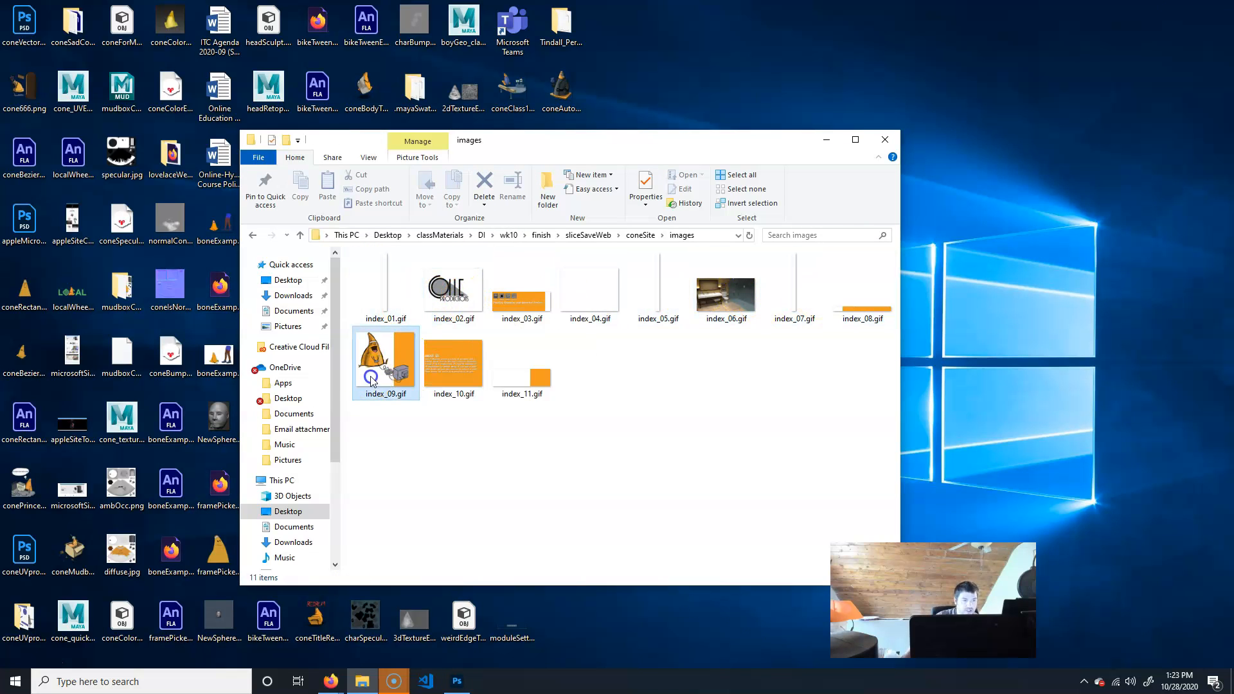
pyautogui.click(455, 296)
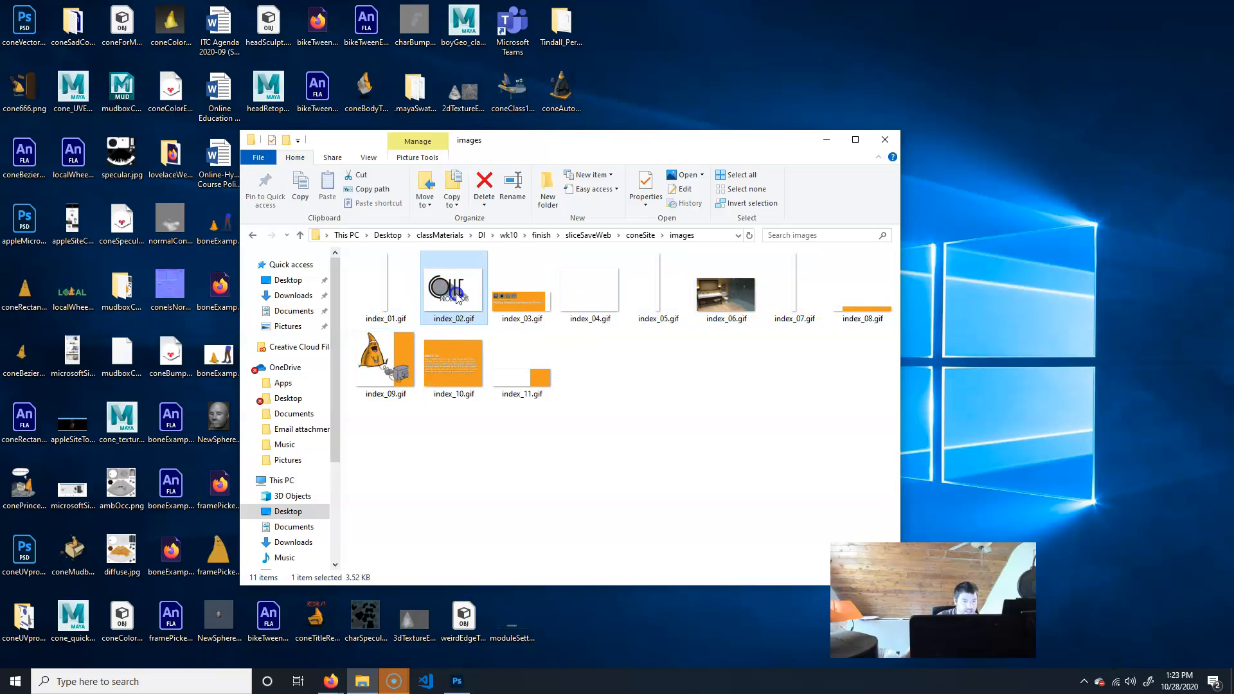
pyautogui.click(731, 304)
pyautogui.click(522, 301)
pyautogui.click(590, 292)
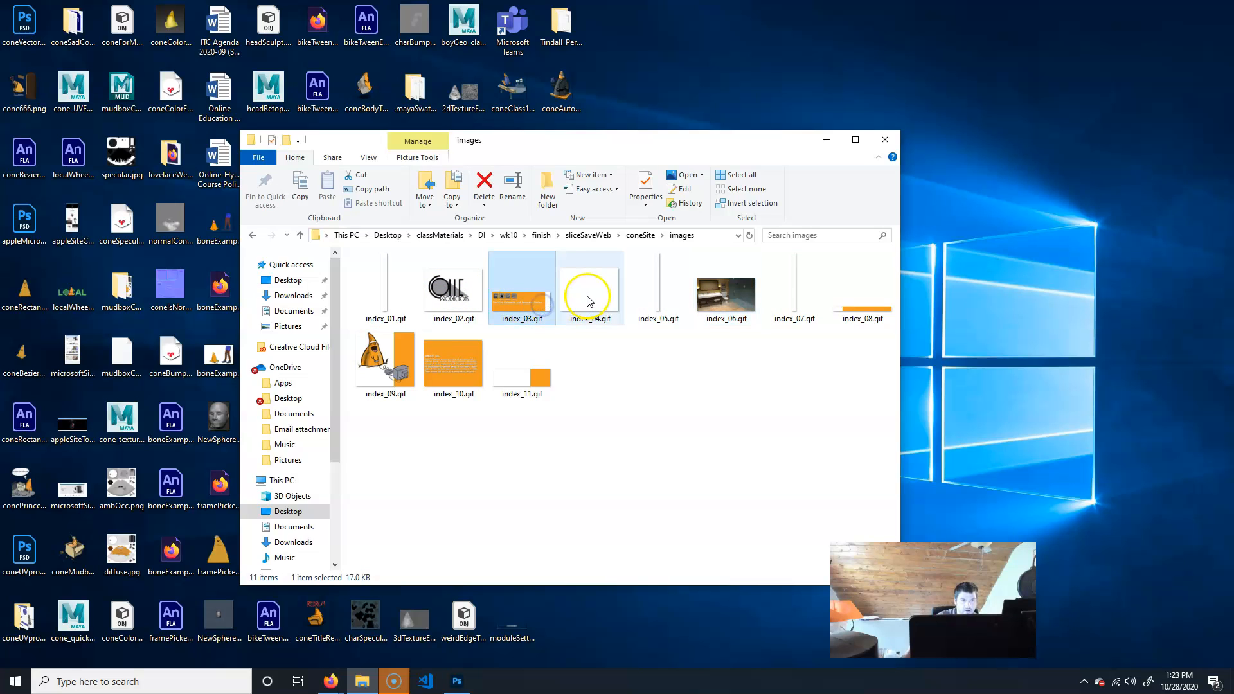
pyautogui.click(662, 281)
pyautogui.click(795, 287)
pyautogui.click(862, 289)
pyautogui.click(824, 344)
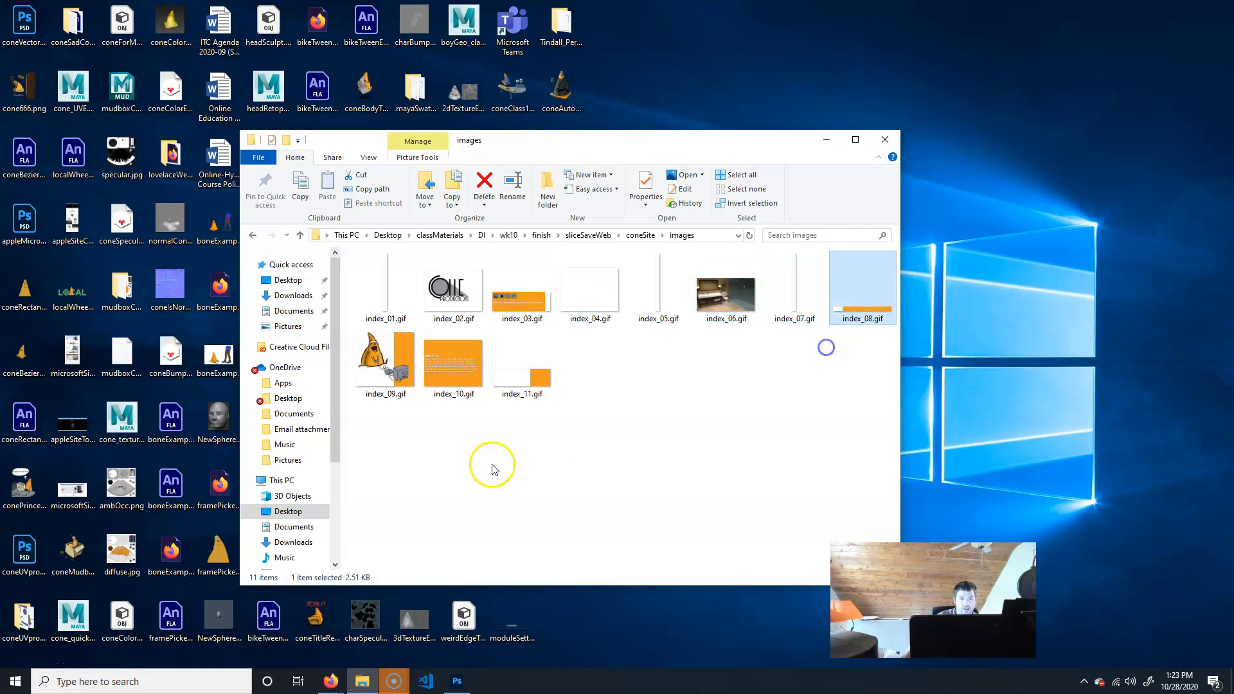
pyautogui.click(395, 286)
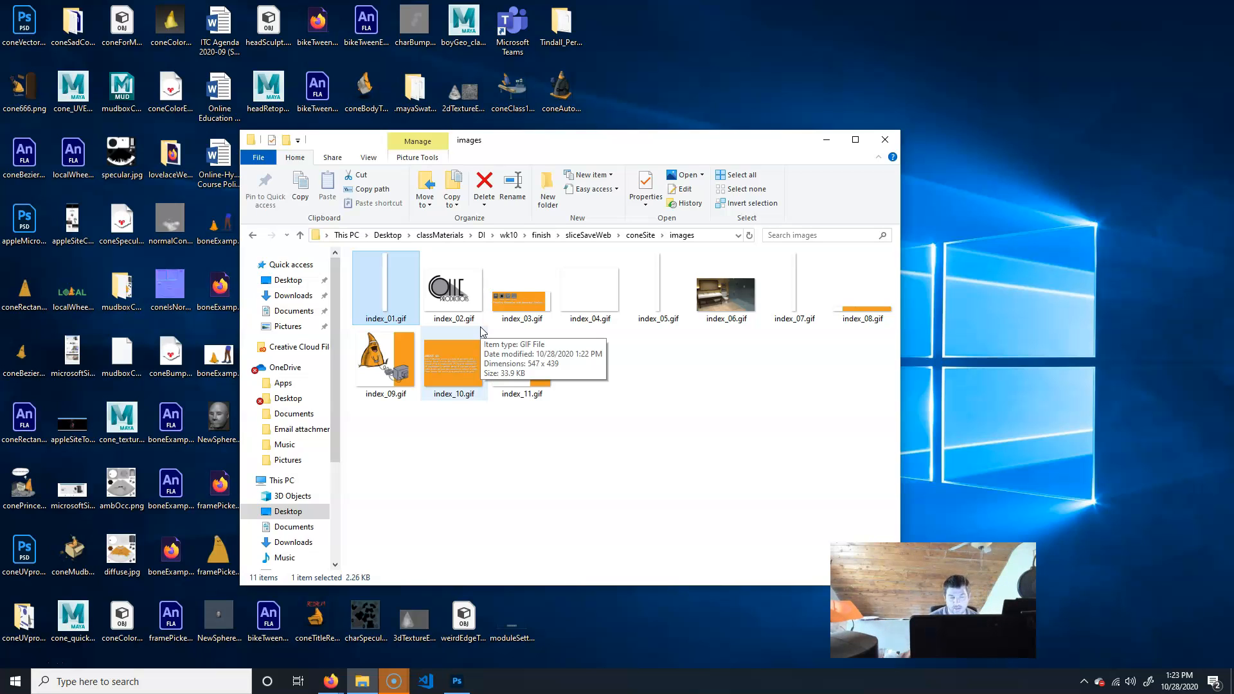
# Delete the images folder from coneSite and return to the Photoshop document.
pyautogui.click(640, 235)
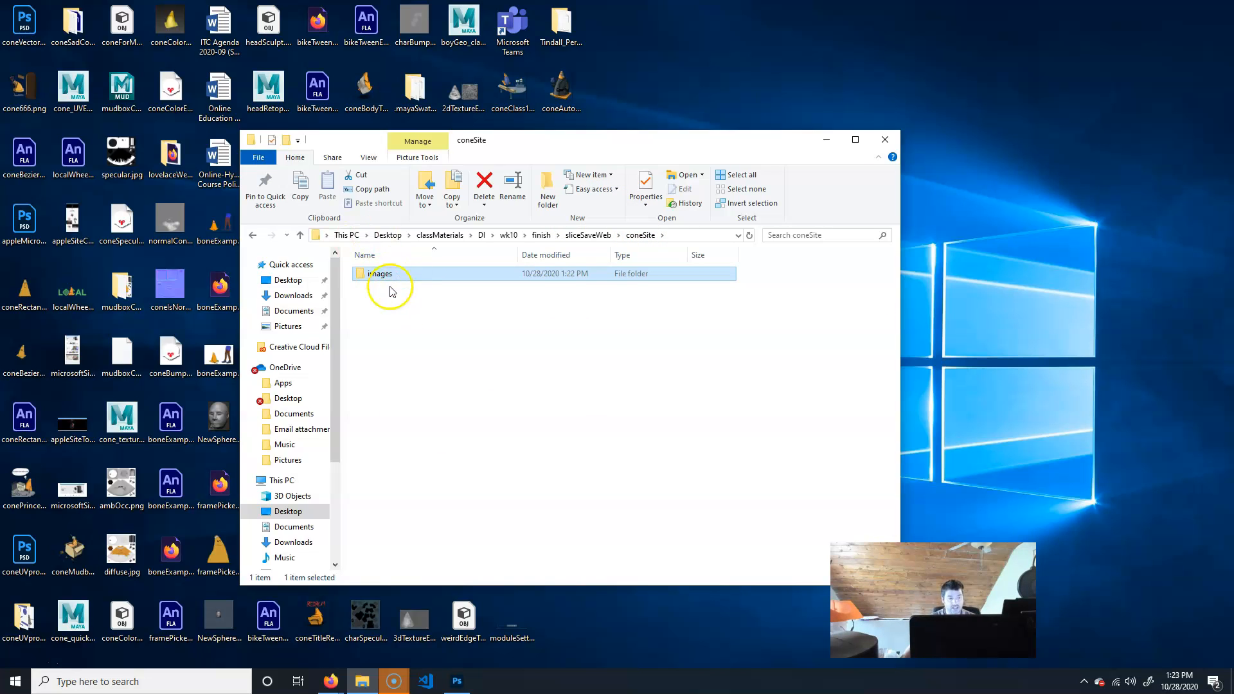
pyautogui.press('Delete')
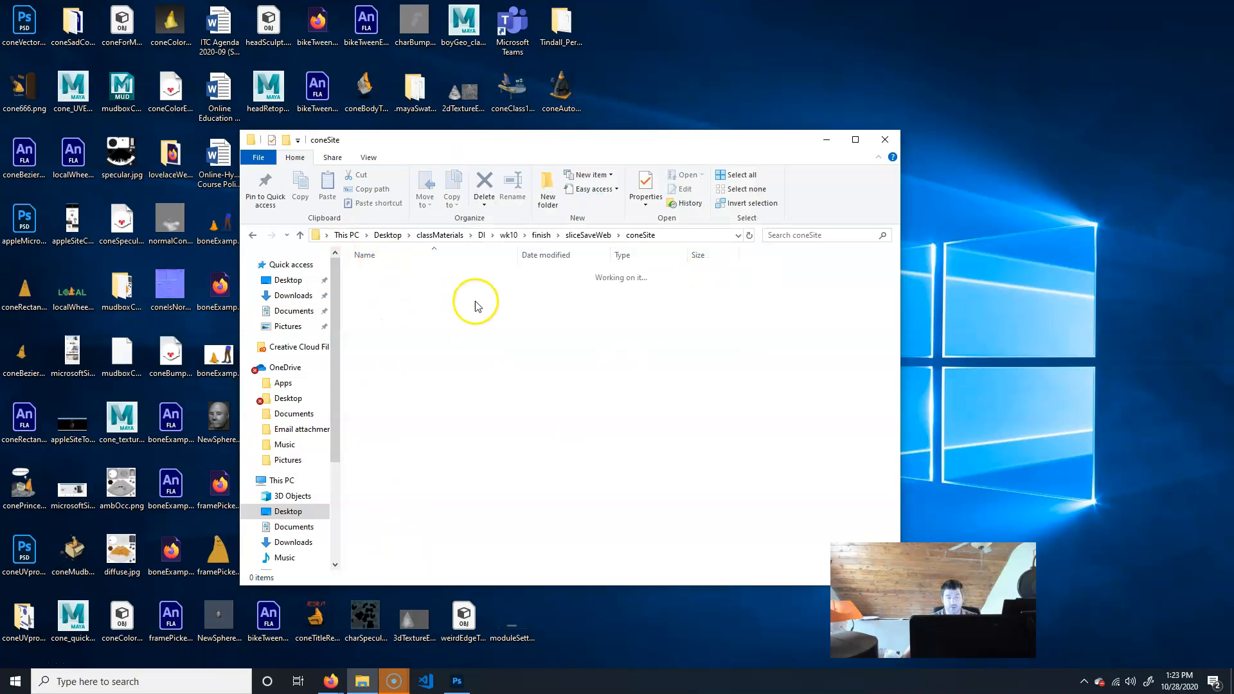
pyautogui.click(457, 681)
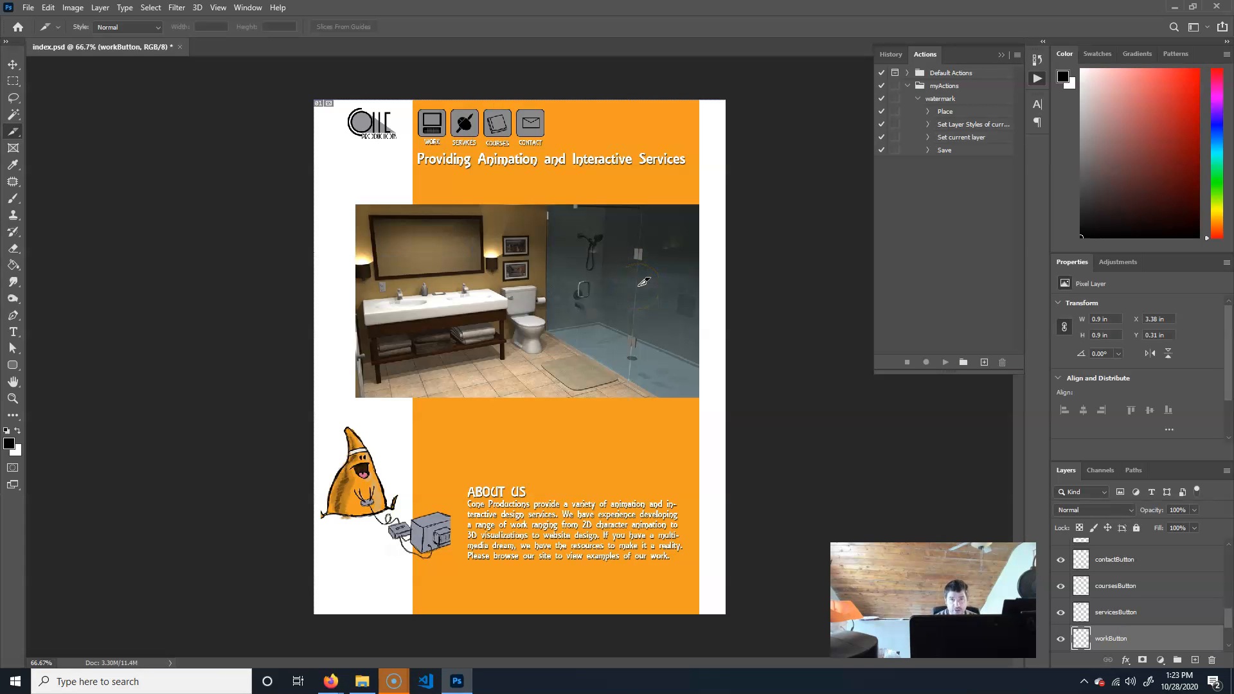
# Zoom in and draw a new slice tightly around the Cone Productions logo.
pyautogui.hotkey('ctrl', '+')
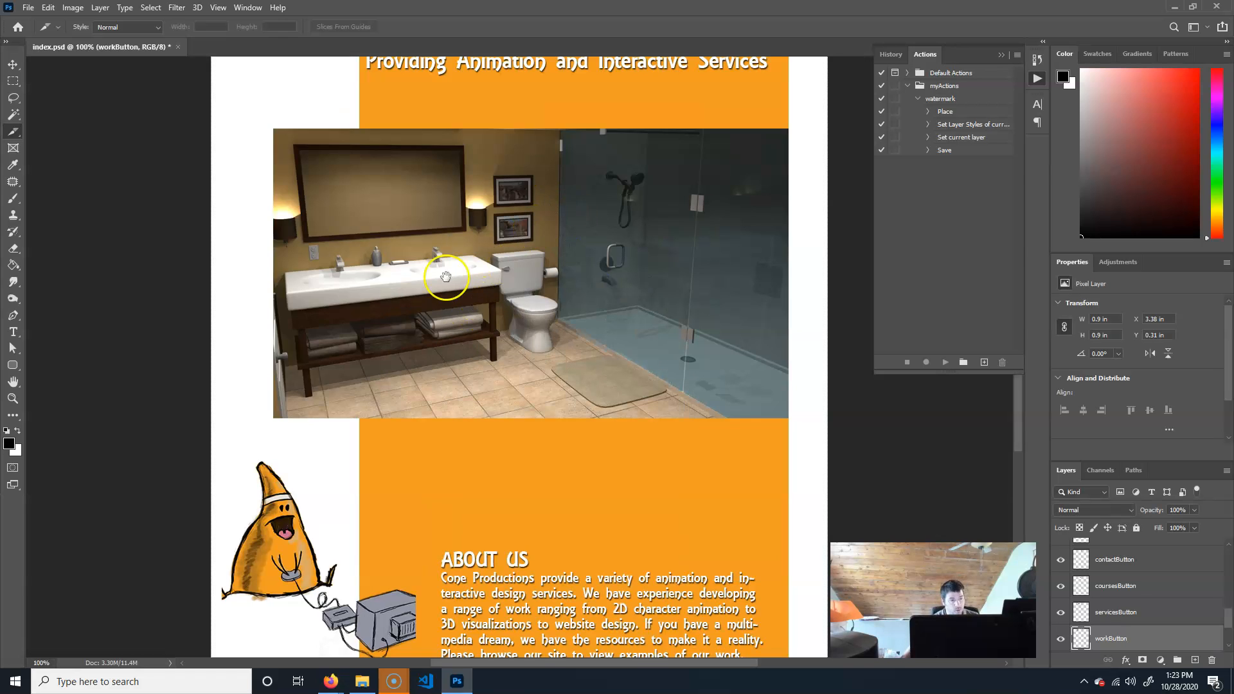
pyautogui.moveTo(433, 263); pyautogui.dragTo(462, 430)
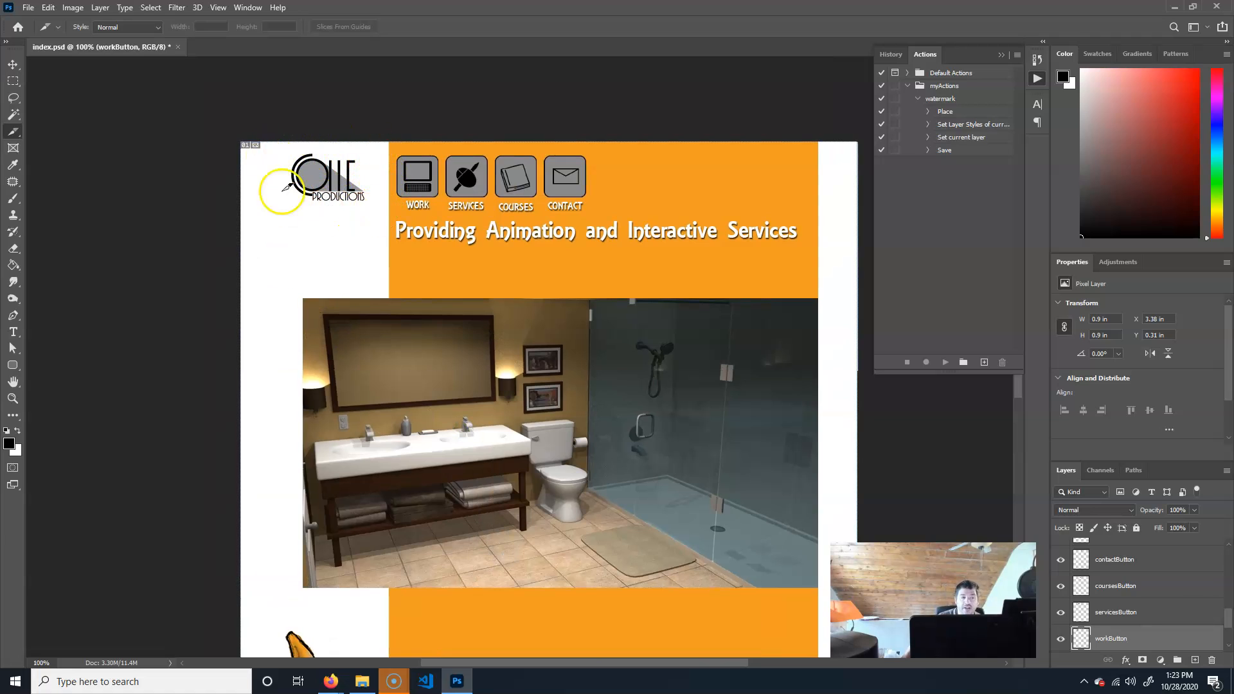
pyautogui.moveTo(286, 142); pyautogui.dragTo(388, 207)
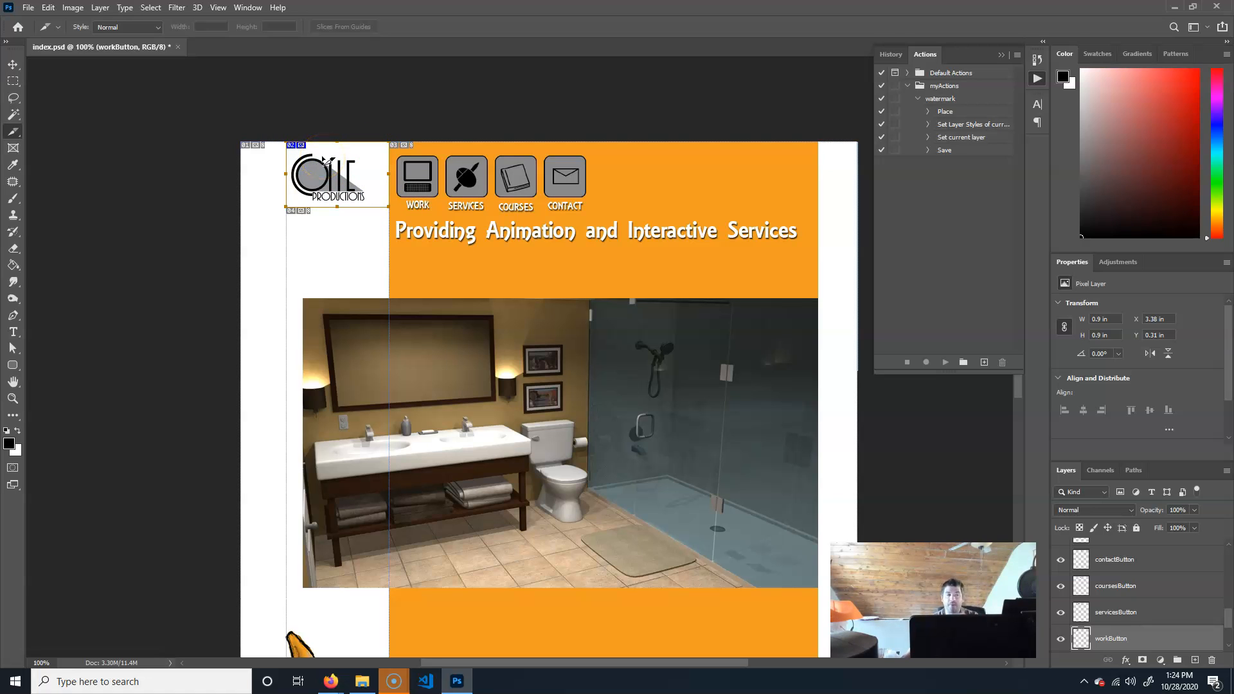
# Draw separate slices around each of the Work, Services, Courses and Contact navigation buttons.
pyautogui.hotkey('ctrl', '+')
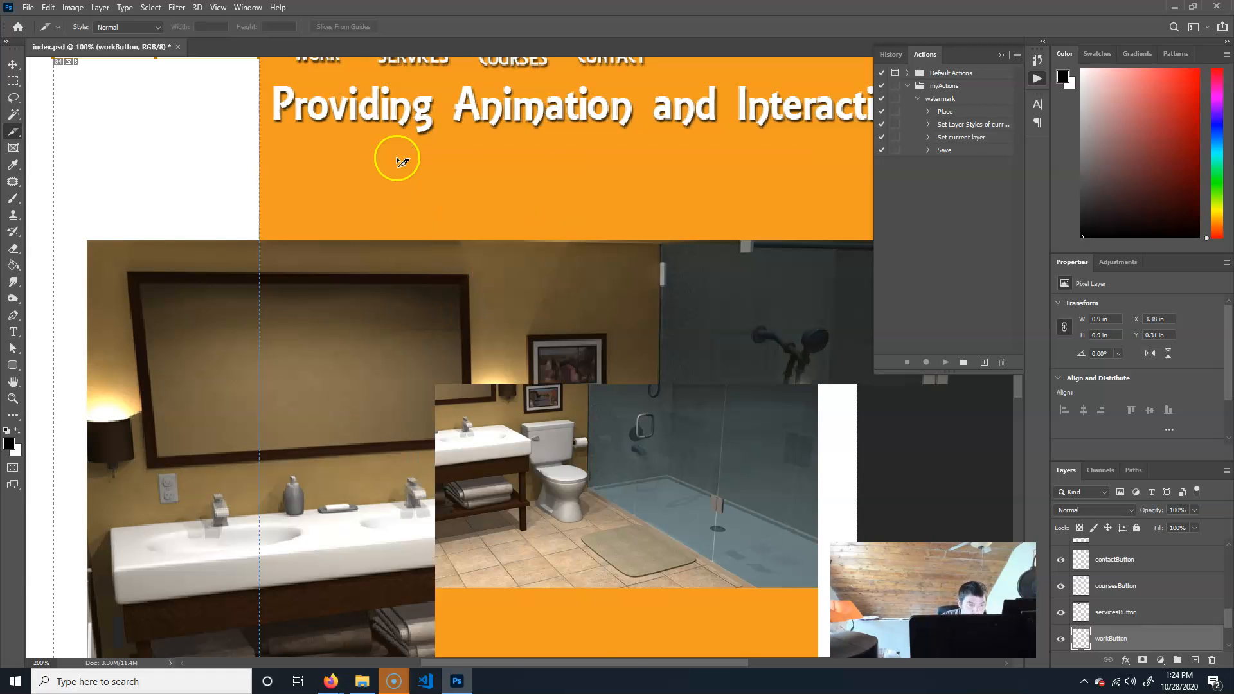
pyautogui.moveTo(414, 242); pyautogui.dragTo(456, 425)
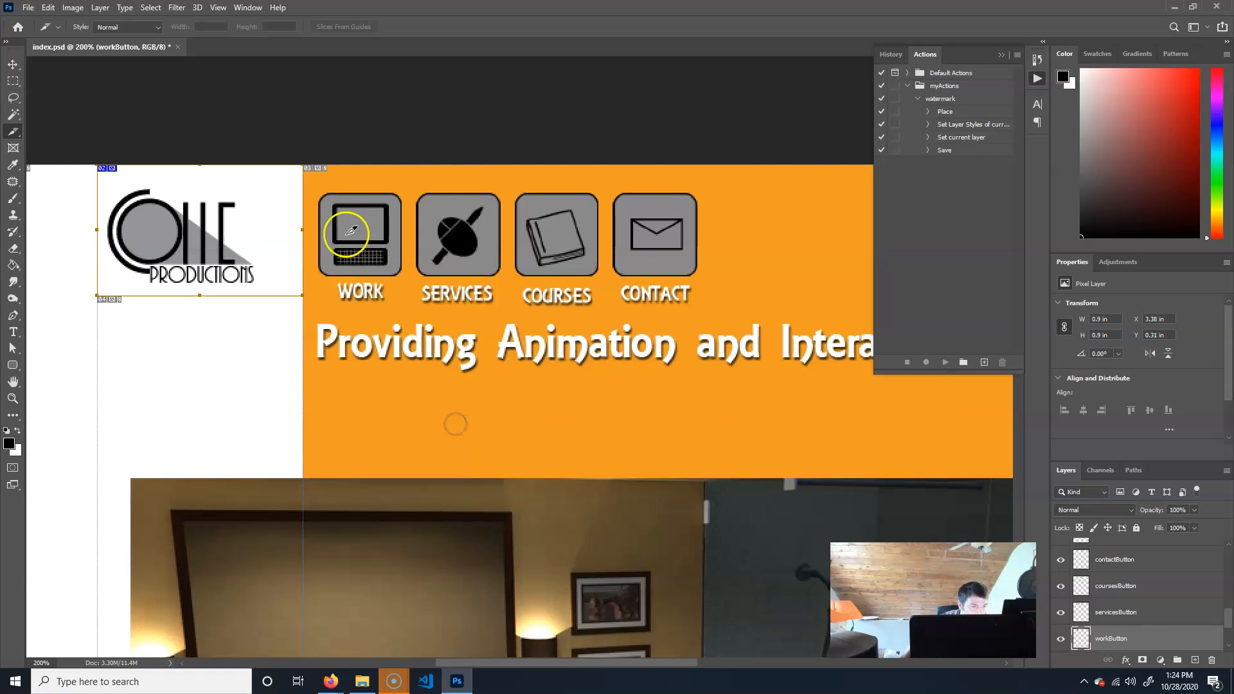
pyautogui.moveTo(320, 193); pyautogui.dragTo(401, 278)
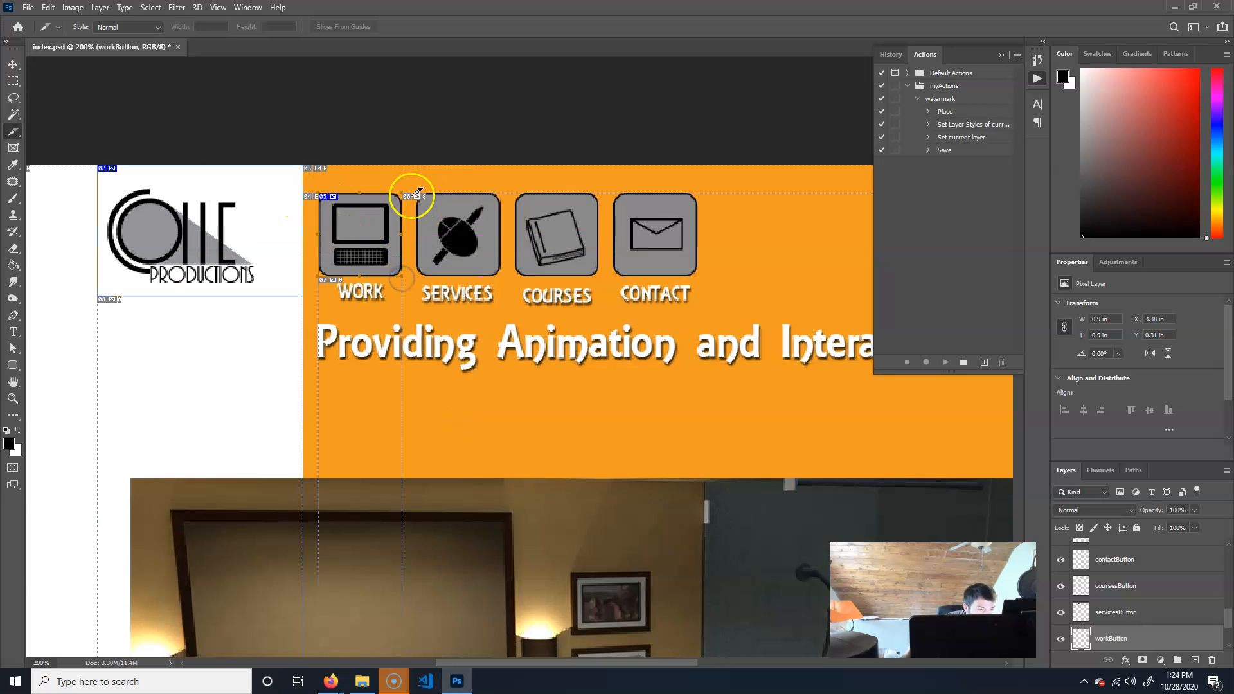
pyautogui.moveTo(503, 194); pyautogui.dragTo(417, 277)
pyautogui.moveTo(596, 193); pyautogui.dragTo(515, 277)
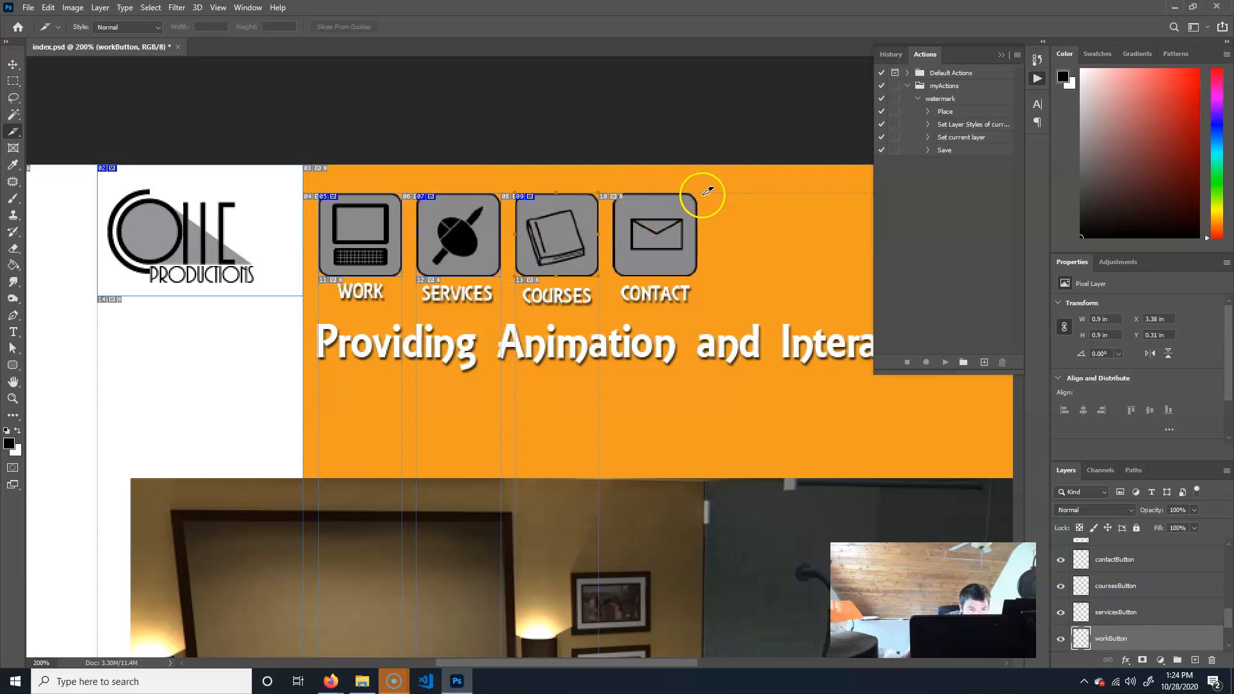
pyautogui.moveTo(705, 189); pyautogui.dragTo(614, 277)
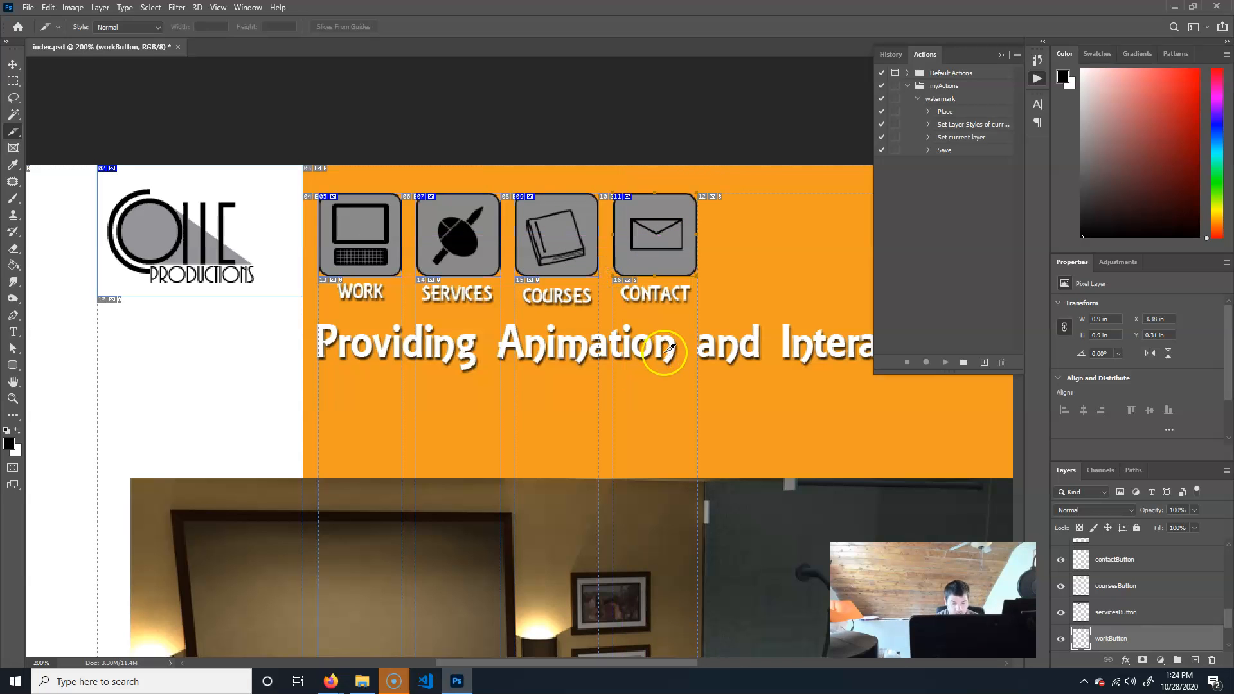
# With the Slice Select tool, set the logo slice's URL to index.html in its slice options.
pyautogui.hotkey('ctrl', '-')
pyautogui.moveTo(664, 352); pyautogui.dragTo(595, 248)
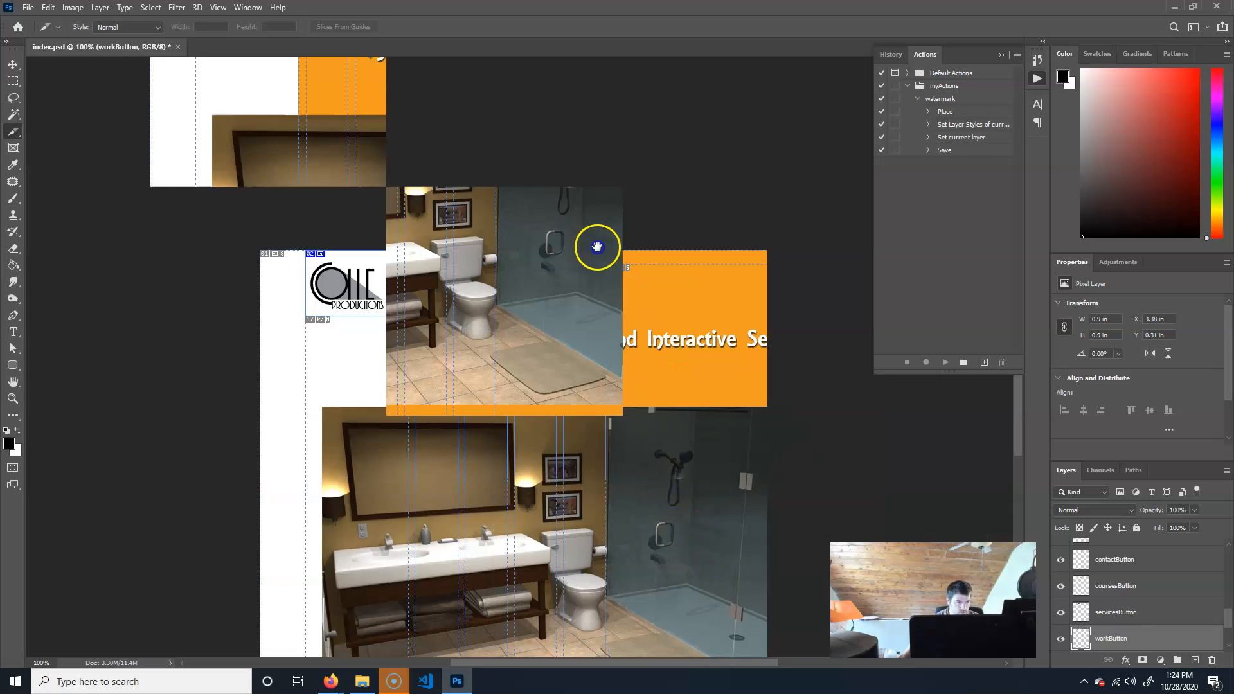
pyautogui.moveTo(589, 198); pyautogui.dragTo(644, 450)
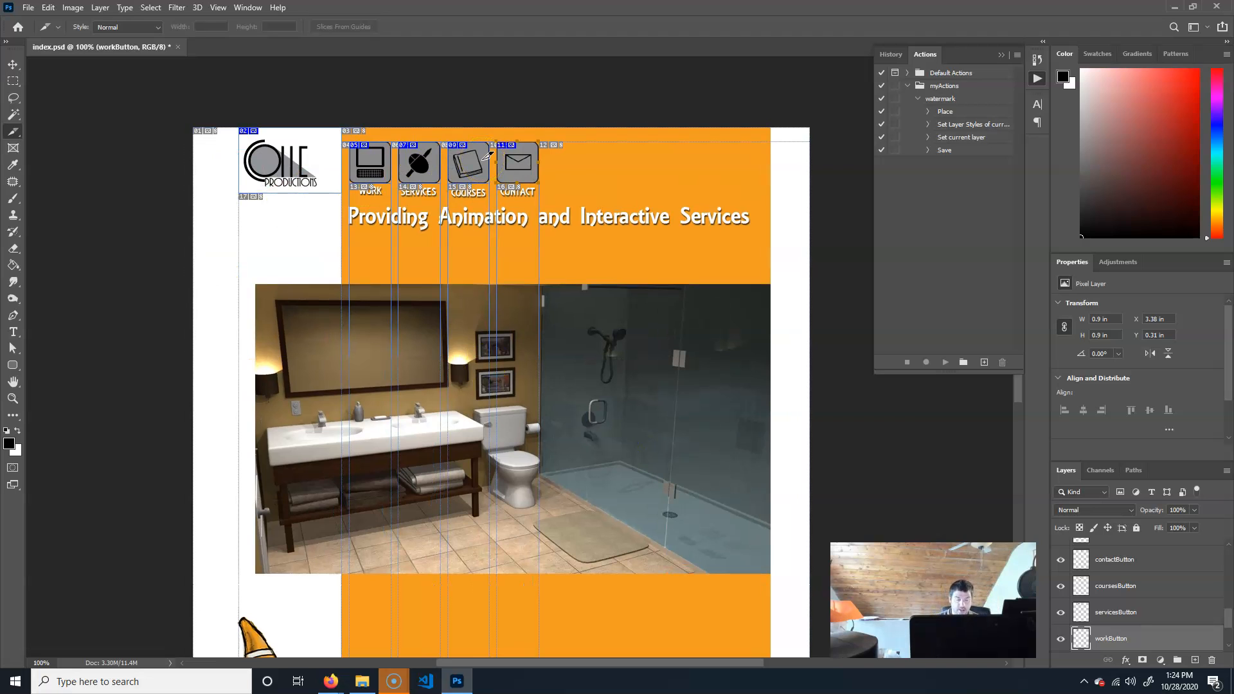
pyautogui.click(12, 64)
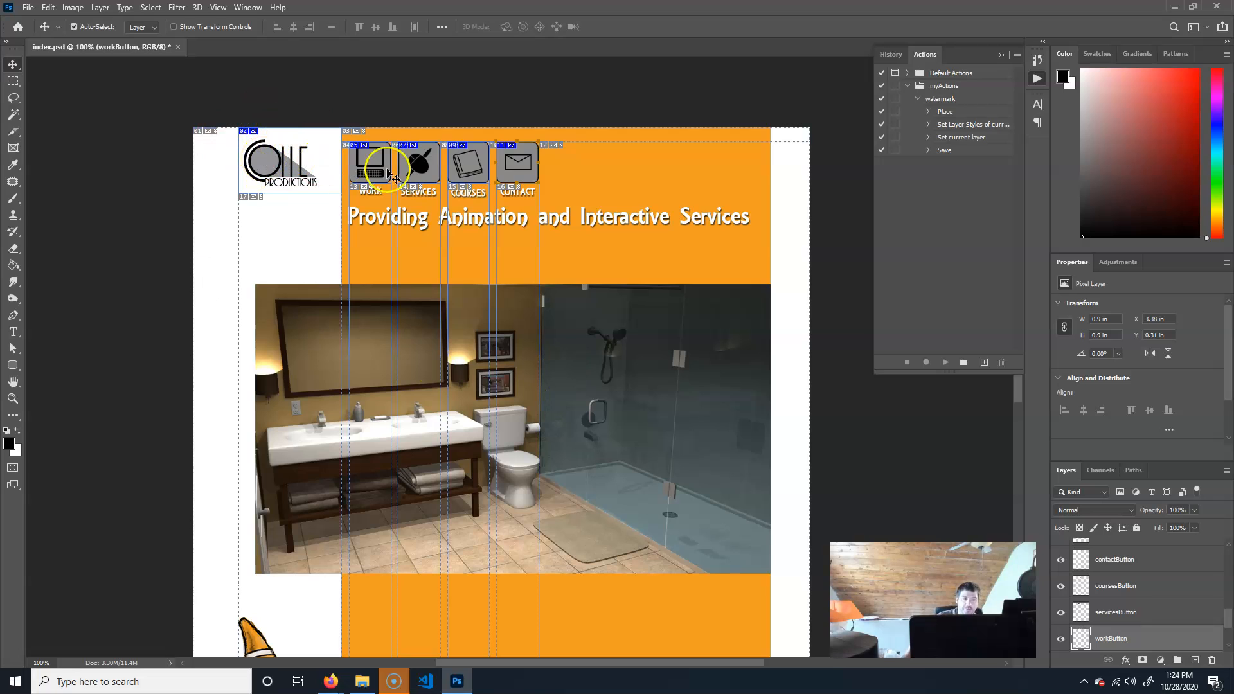
pyautogui.click(266, 168)
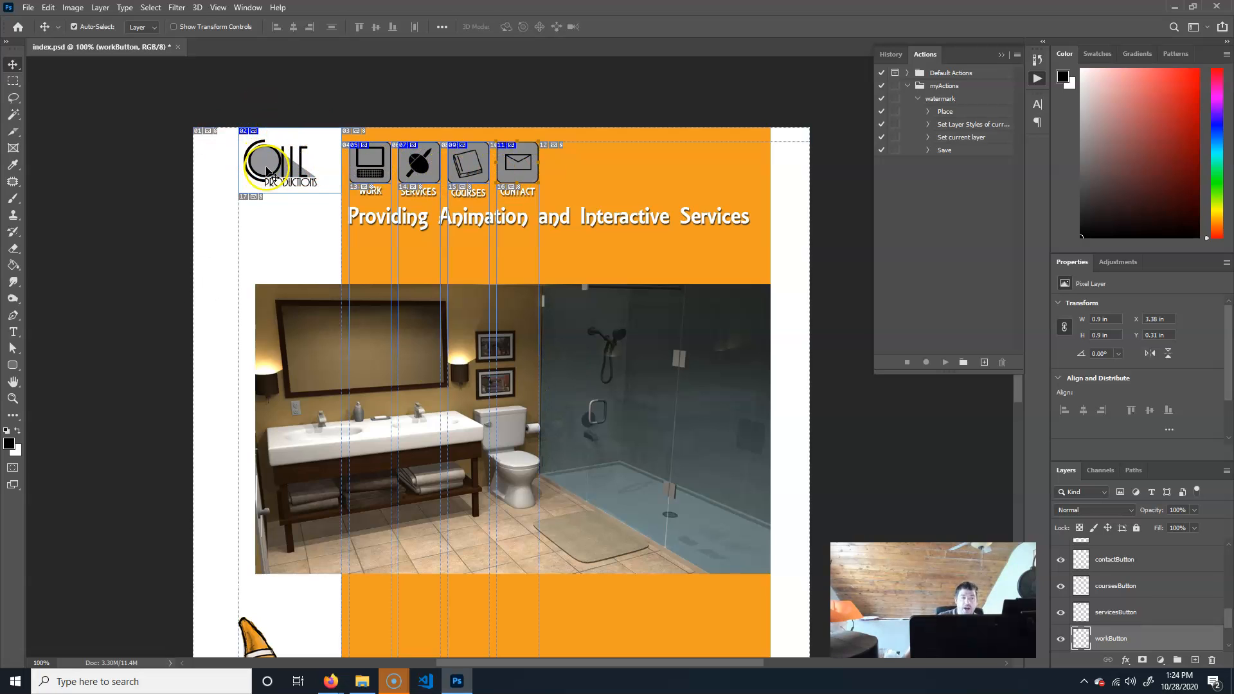
pyautogui.click(14, 136)
pyautogui.click(67, 169)
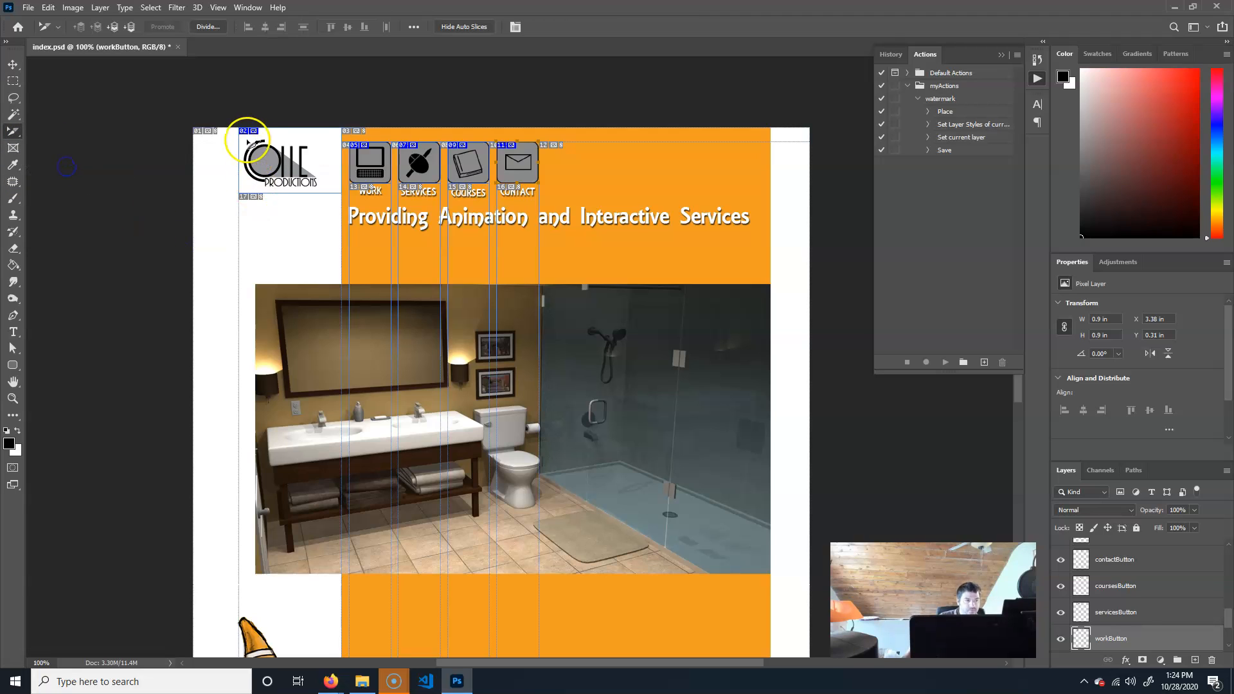
pyautogui.doubleClick(265, 159)
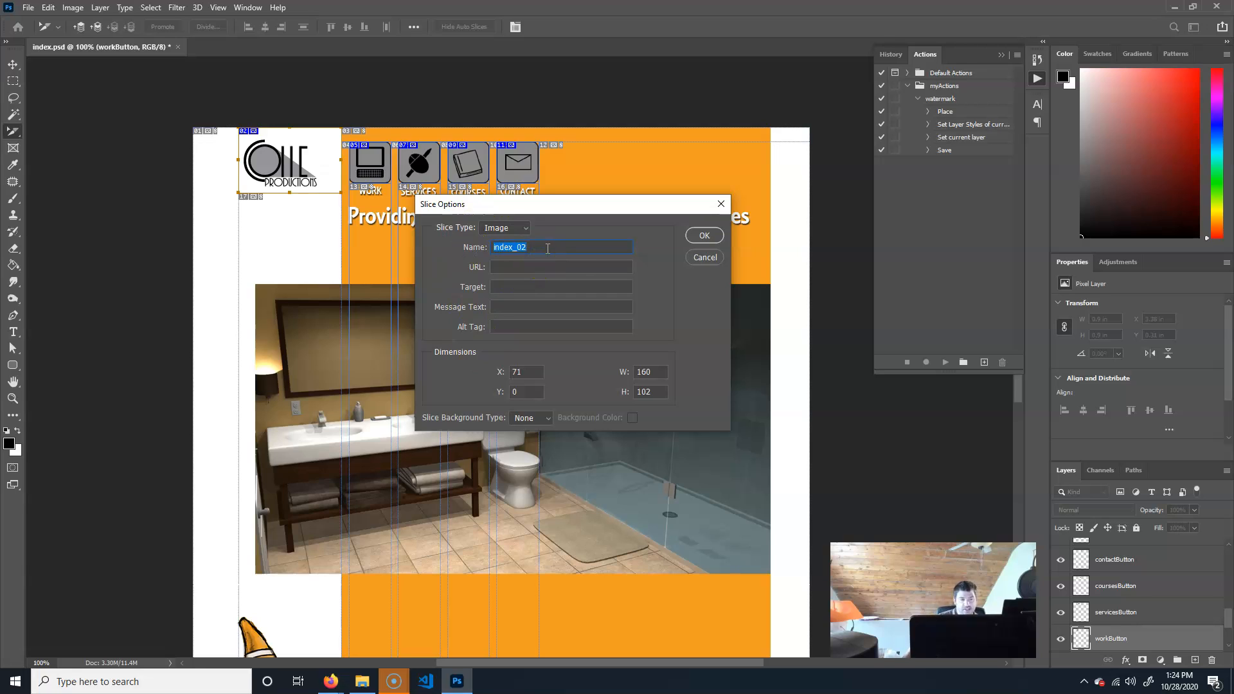
pyautogui.click(521, 269)
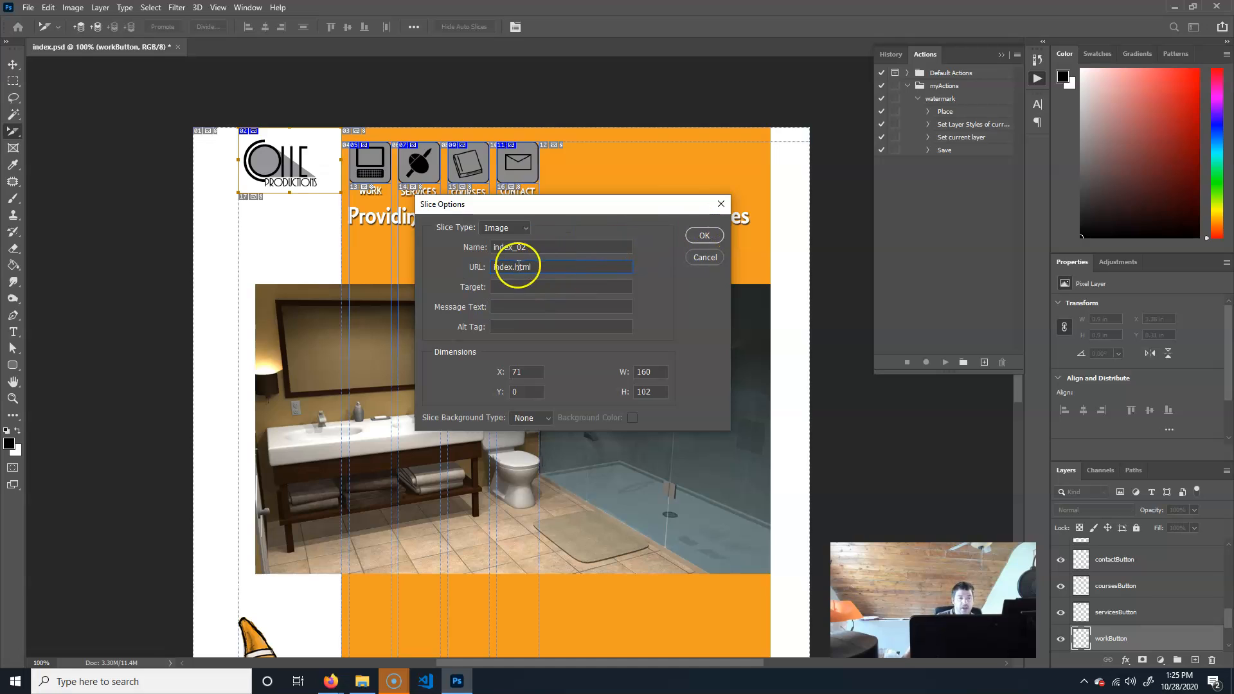
pyautogui.doubleClick(540, 266)
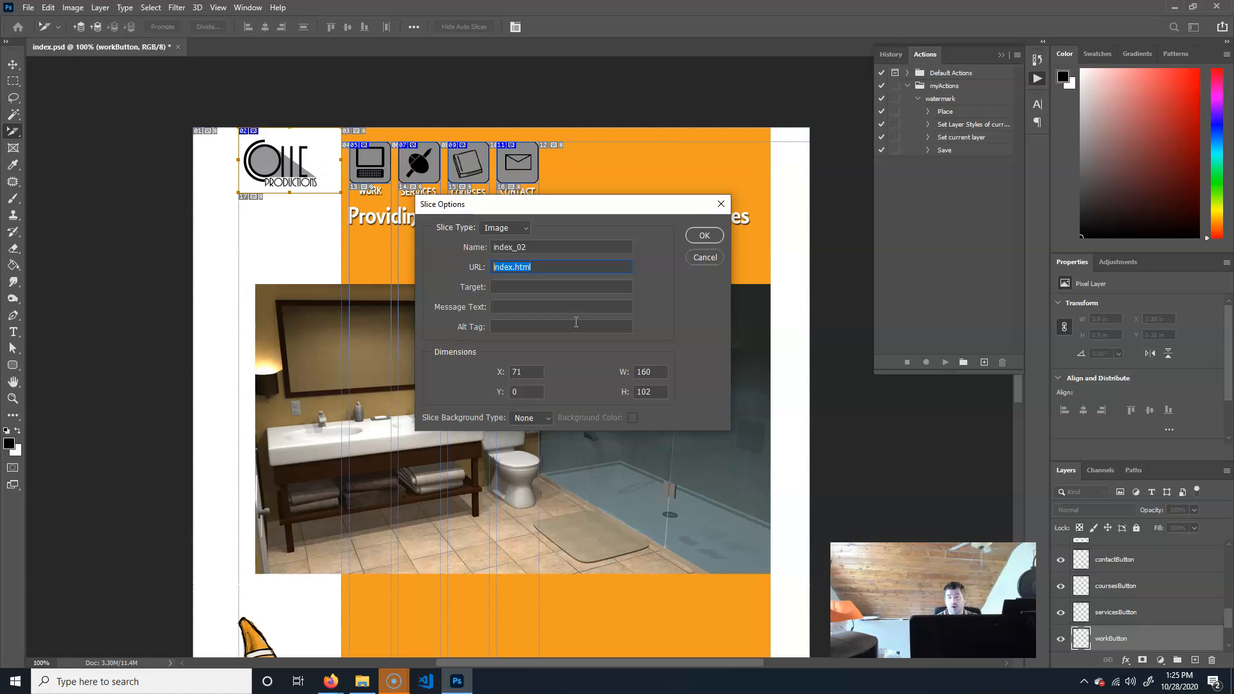
pyautogui.hotkey('alt', 'Tab')
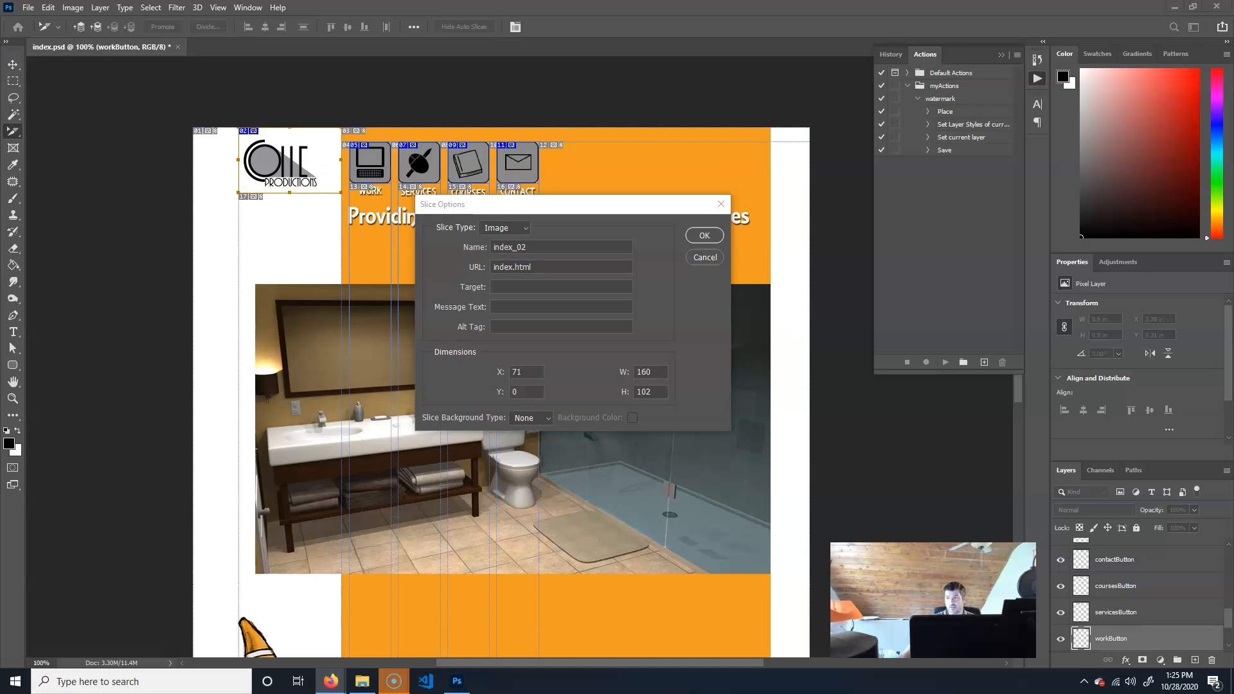
pyautogui.click(686, 203)
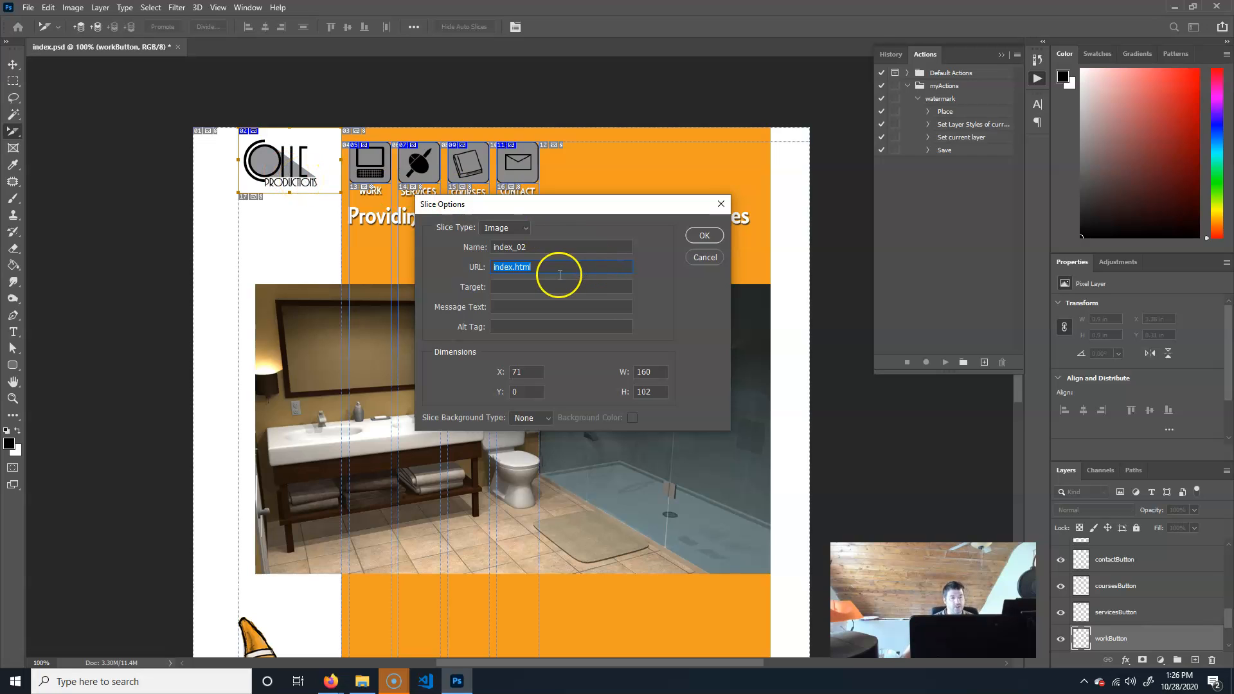
pyautogui.click(706, 235)
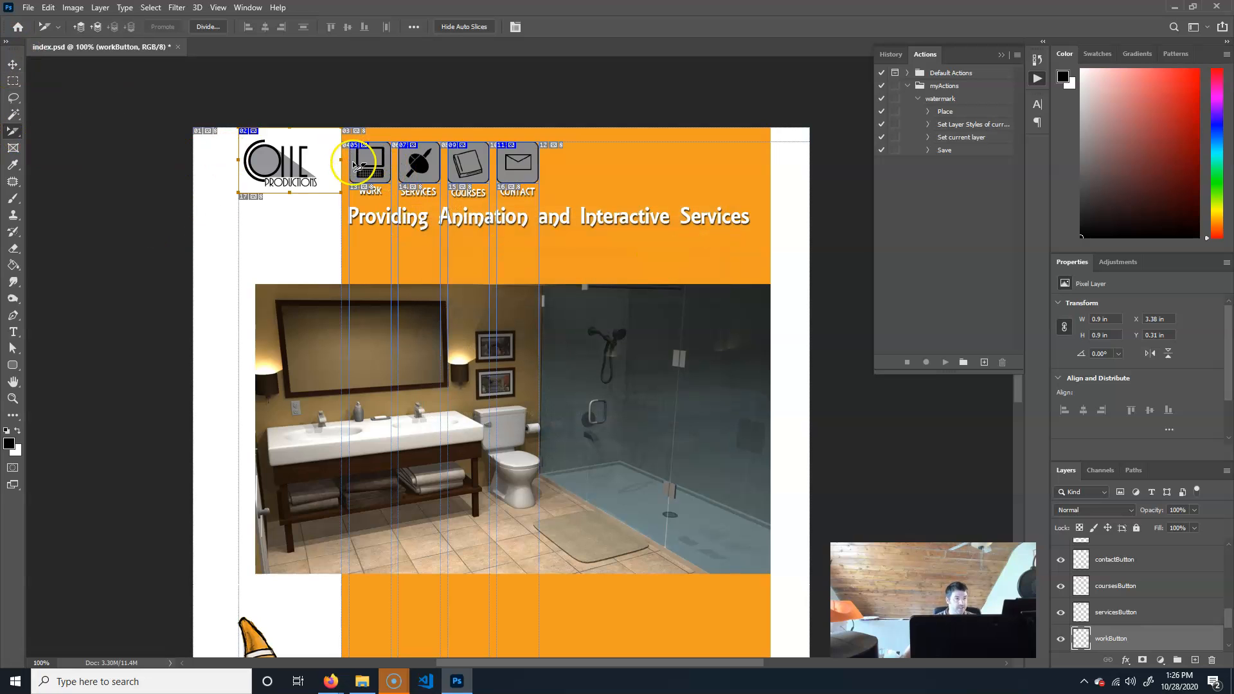
# Set the Work button slice's URL to work.html.
pyautogui.click(372, 167)
pyautogui.doubleClick(375, 169)
pyautogui.click(525, 265)
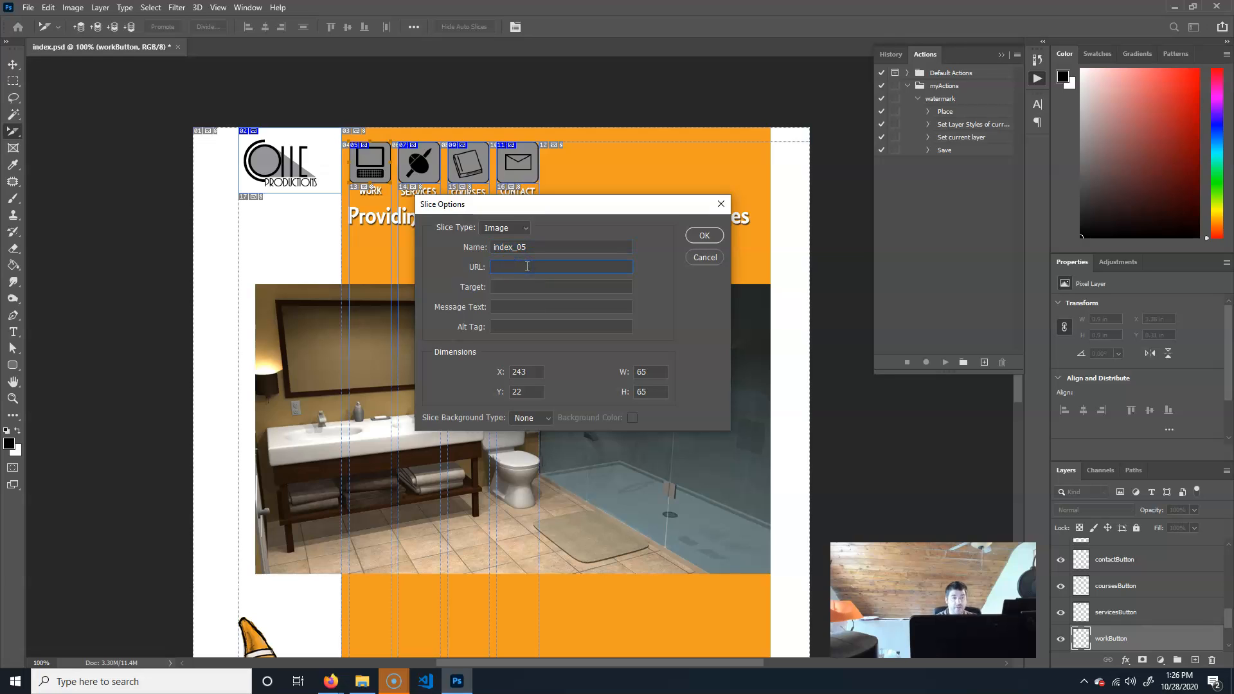
pyautogui.write('work.html')
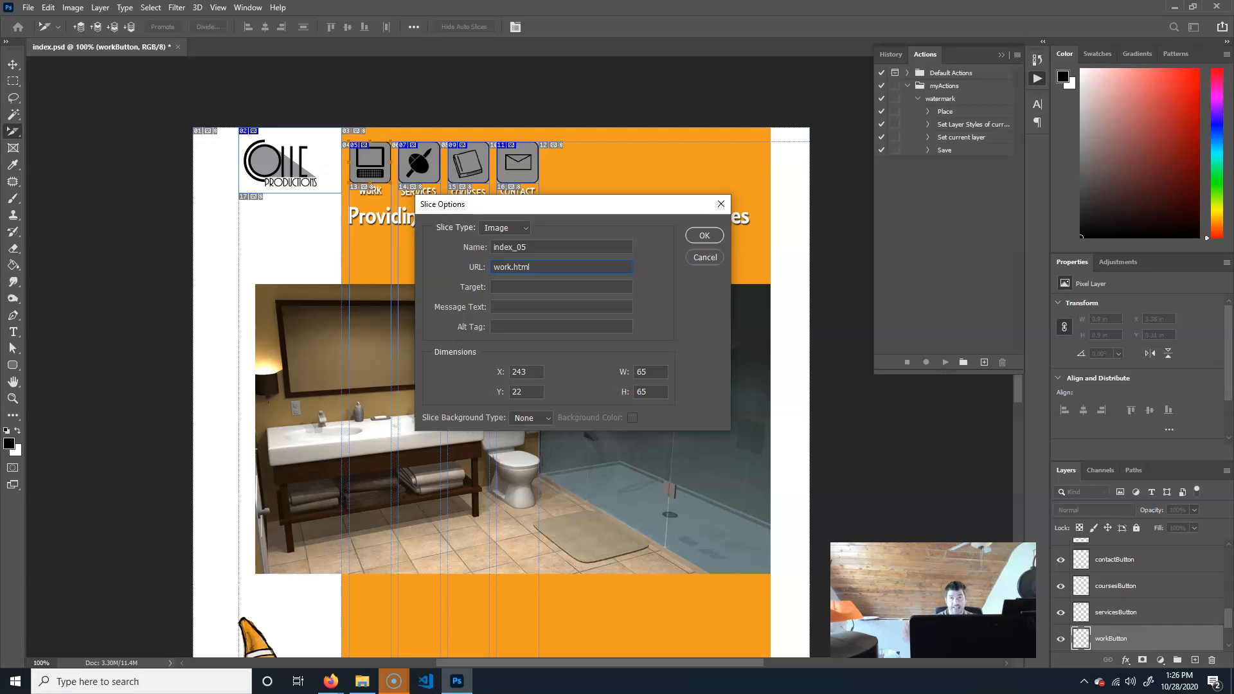
pyautogui.press('Return')
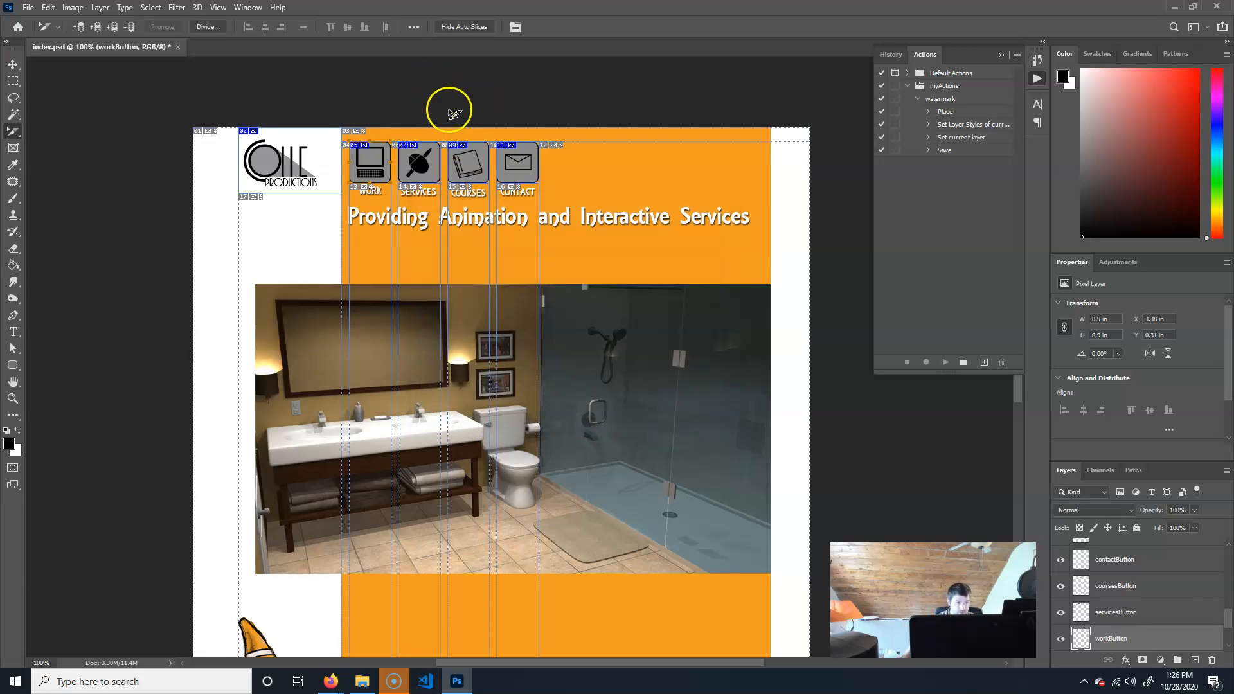
# Set the Services button slice's URL to services.html.
pyautogui.doubleClick(429, 168)
pyautogui.click(518, 267)
pyautogui.write('services.')
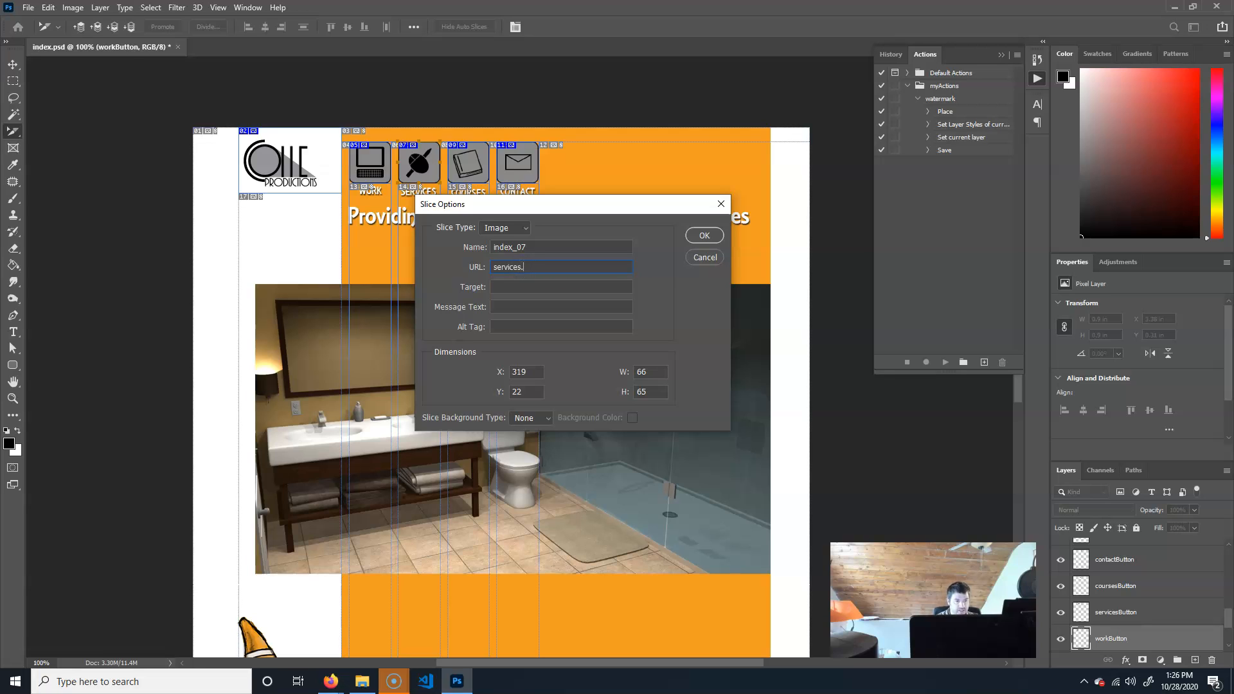
pyautogui.write('html')
pyautogui.press('Return')
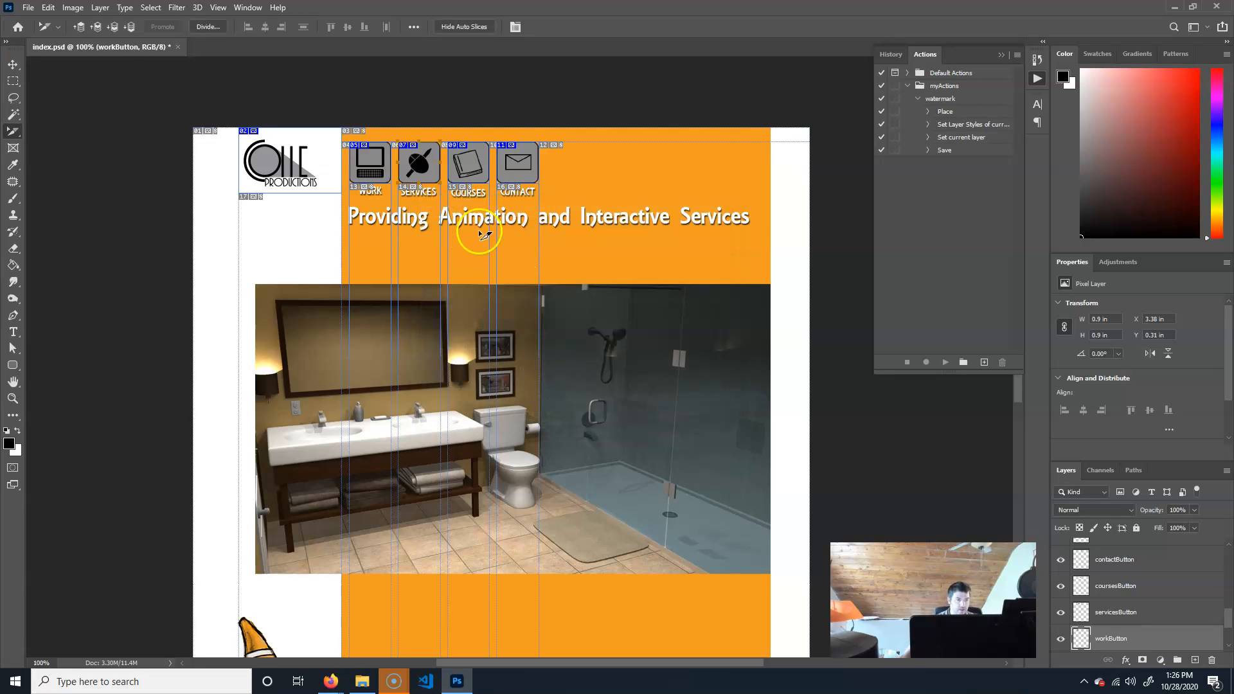
pyautogui.doubleClick(470, 164)
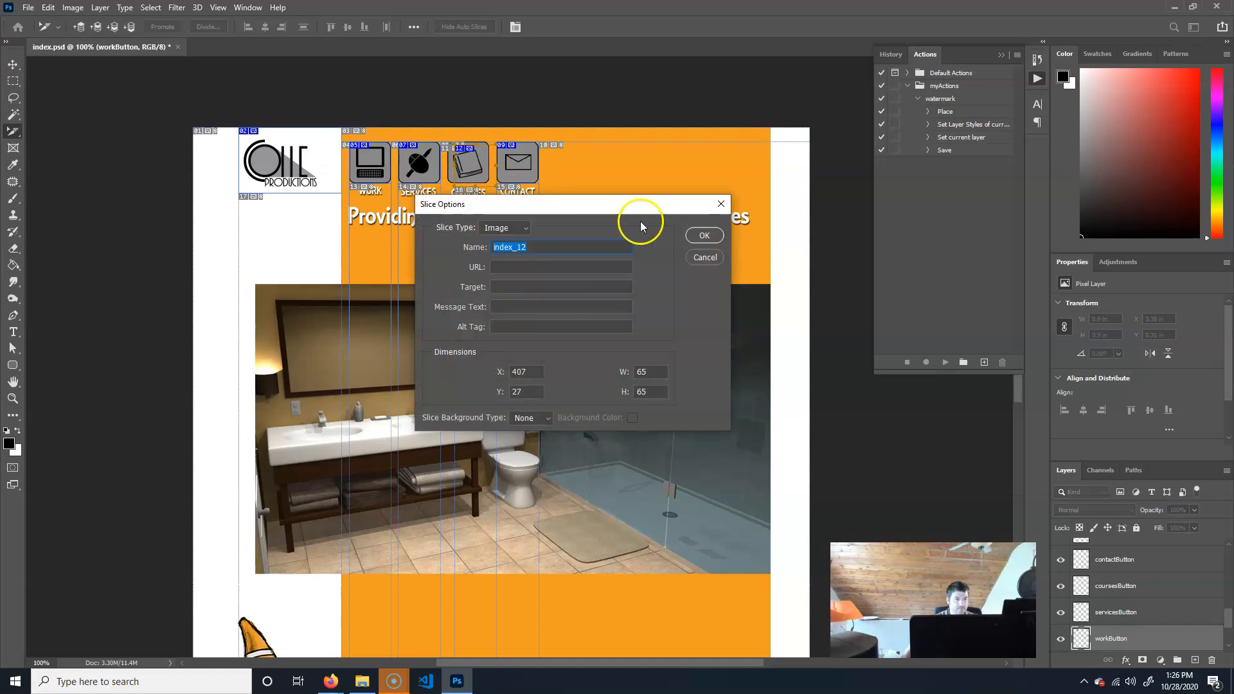
pyautogui.click(705, 258)
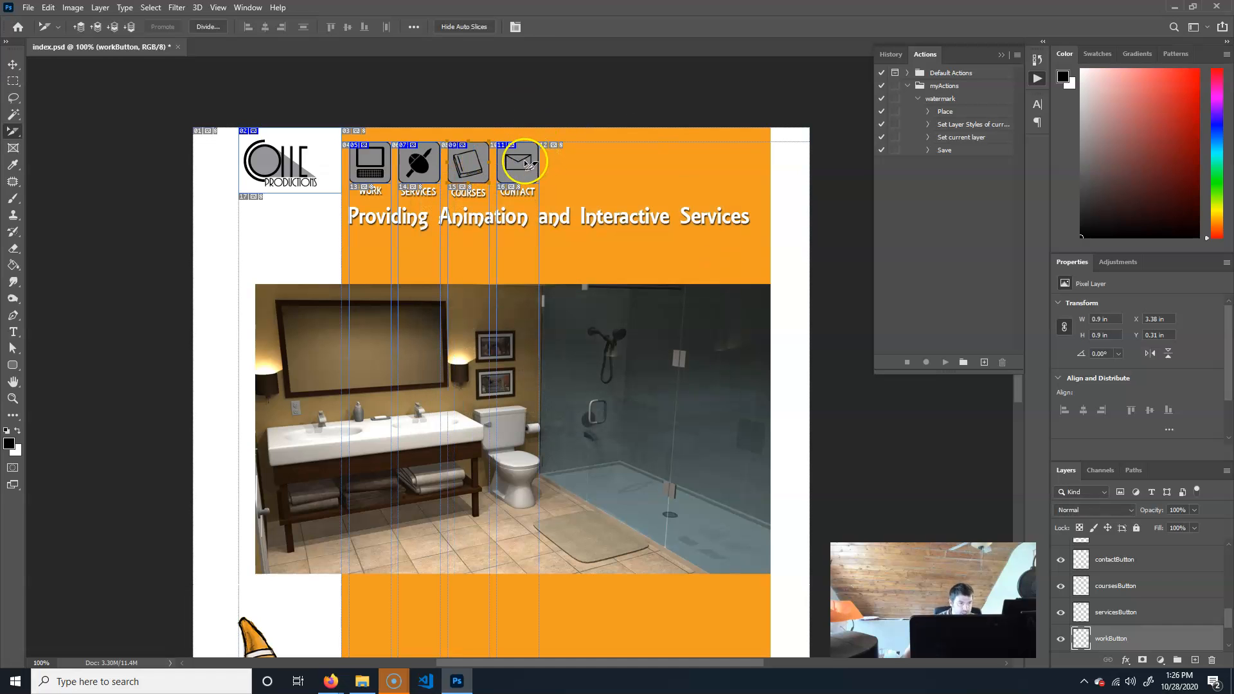
pyautogui.doubleClick(471, 165)
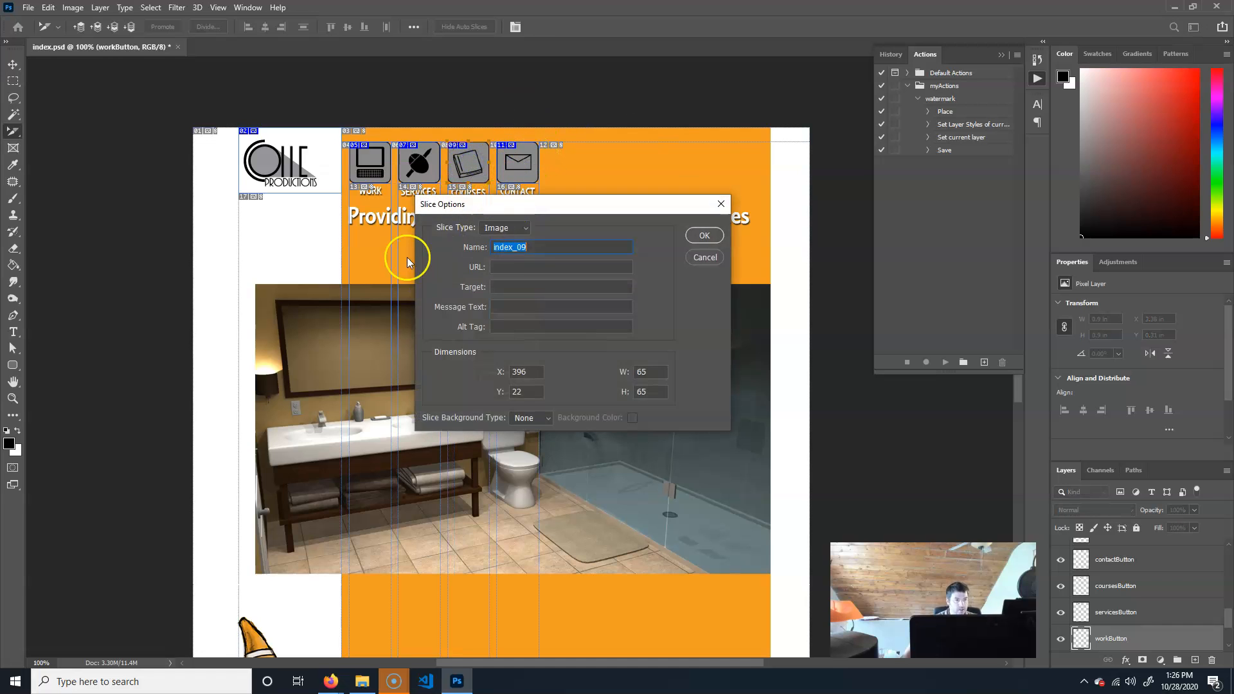
pyautogui.click(331, 681)
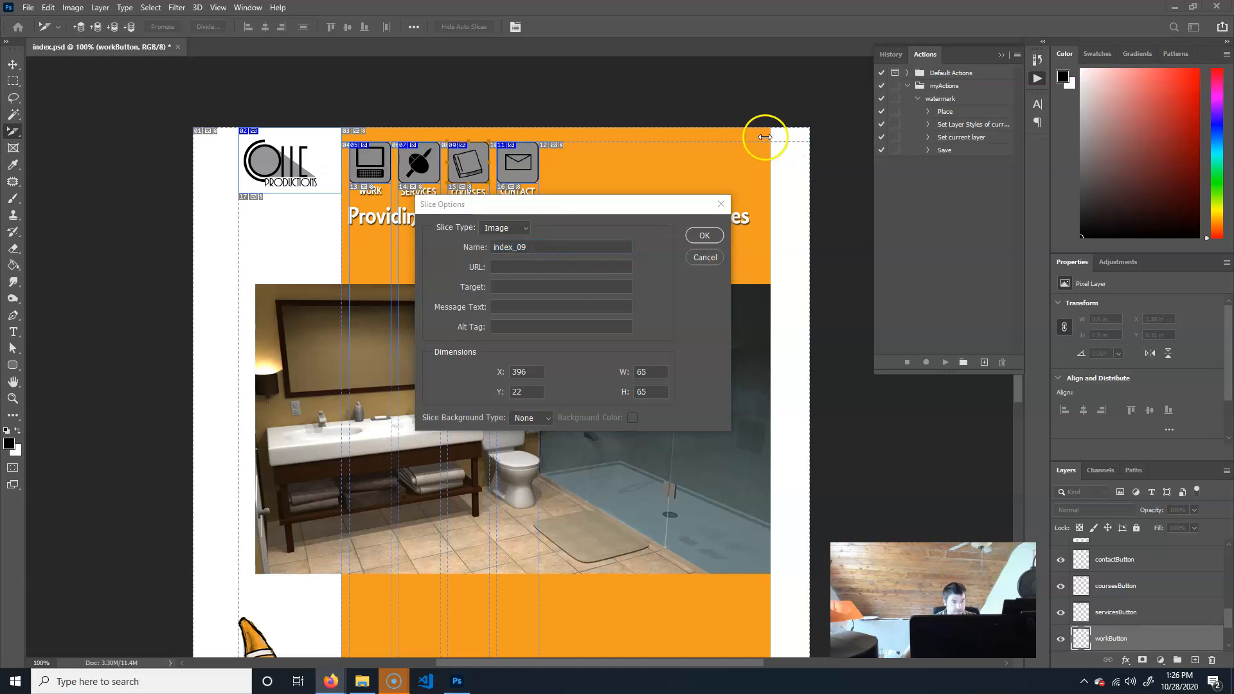
pyautogui.click(592, 266)
pyautogui.click(592, 266)
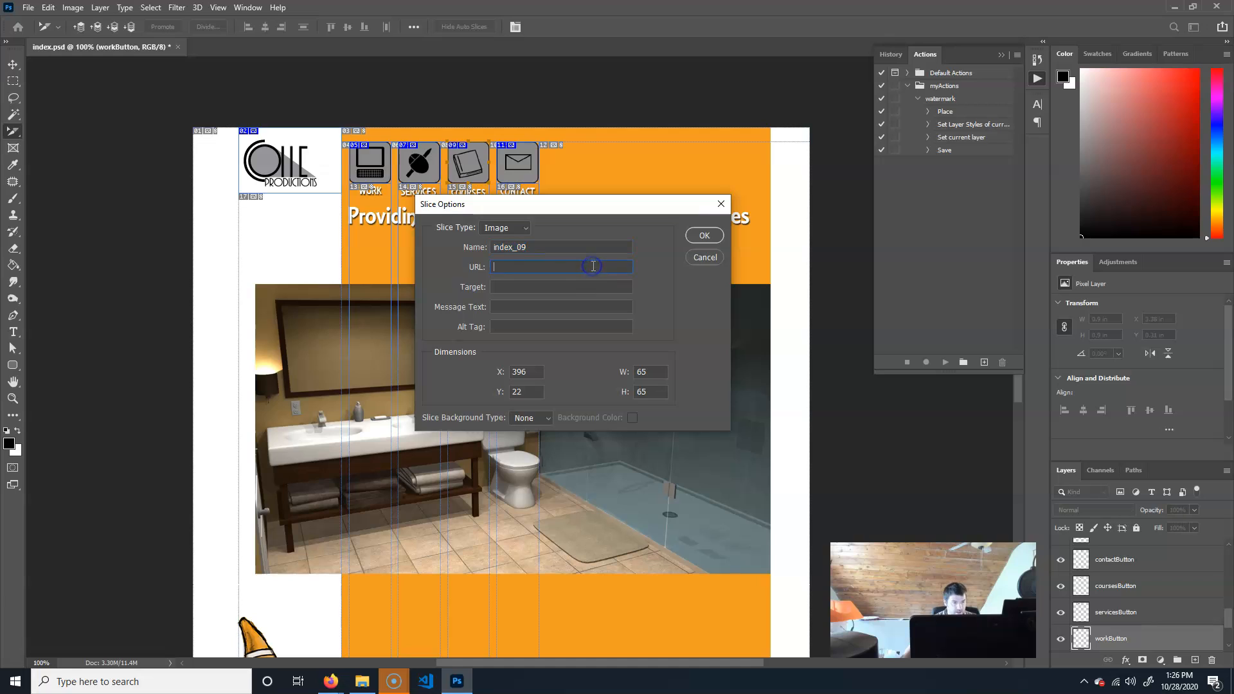
pyautogui.hotkey('ctrl', 'v')
pyautogui.click(562, 267)
pyautogui.moveTo(492, 267); pyautogui.dragTo(558, 265)
pyautogui.click(530, 266)
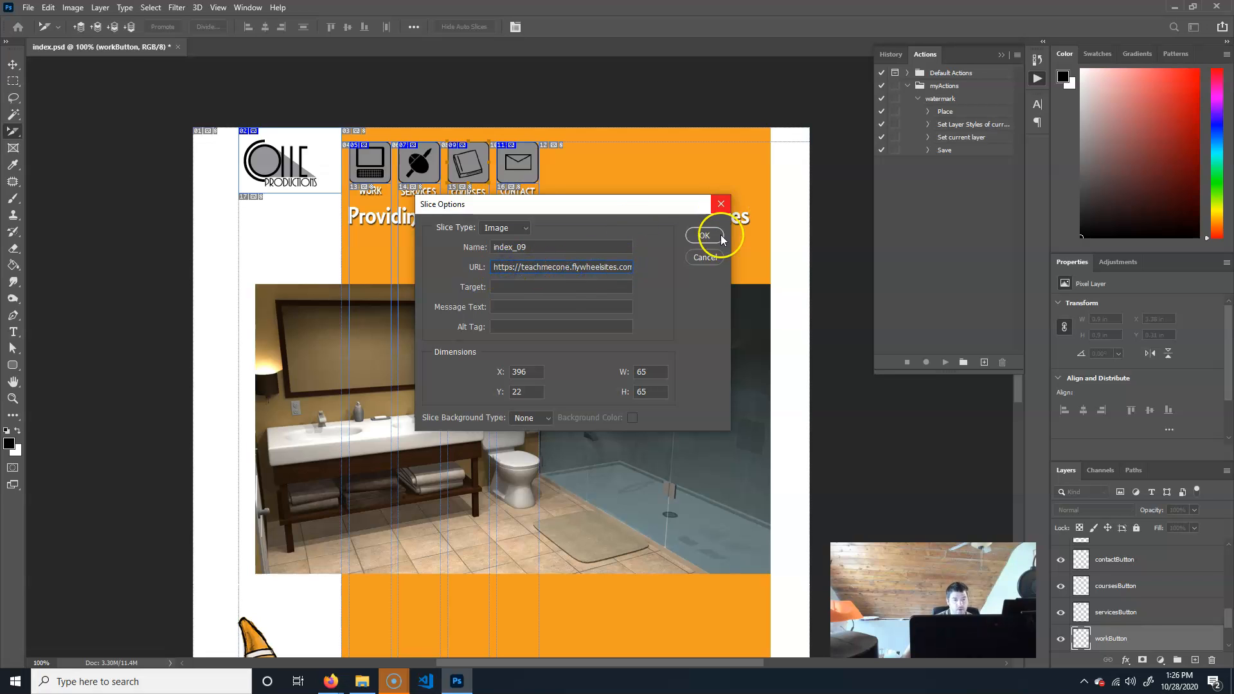
pyautogui.click(704, 235)
# Set the Contact button slice's URL to contact.html.
pyautogui.doubleClick(528, 178)
pyautogui.click(517, 269)
pyautogui.write('contact.html')
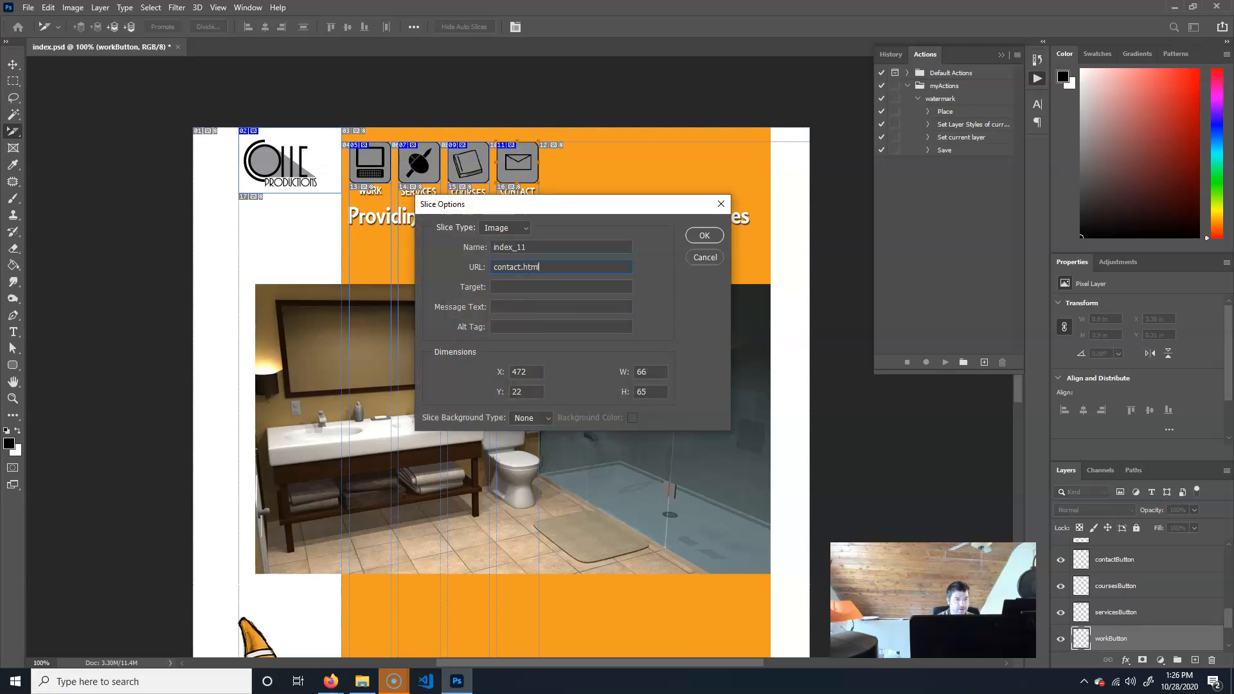
pyautogui.press('Return')
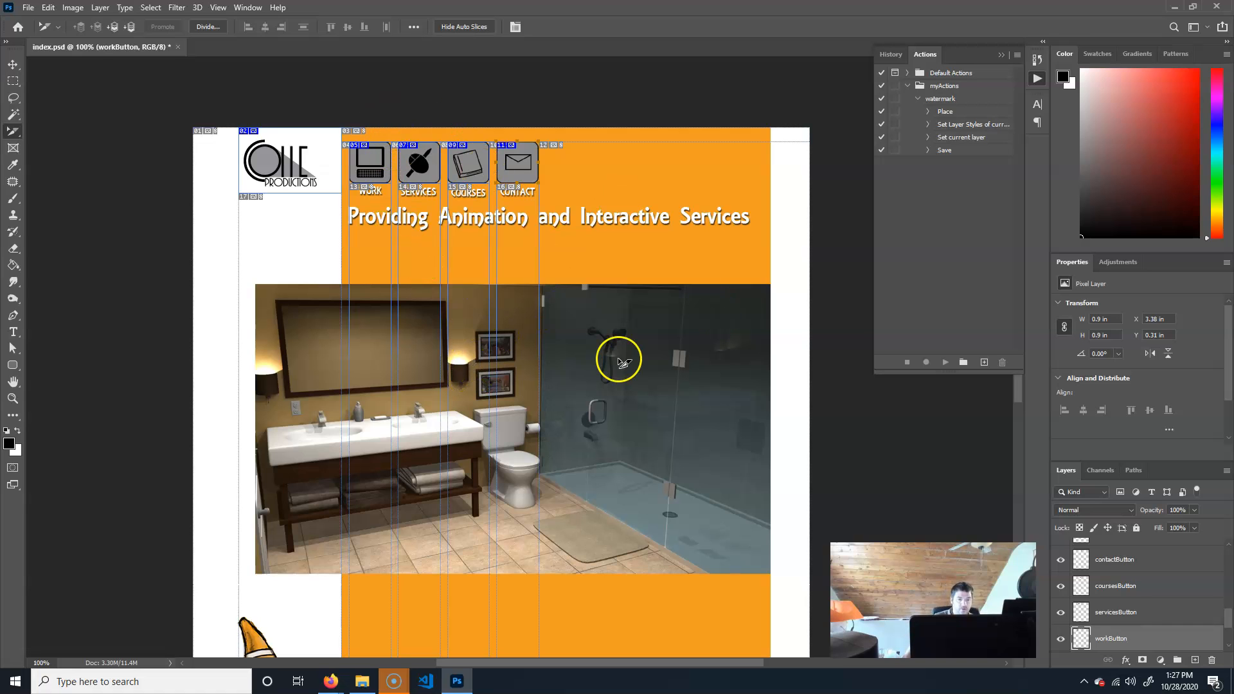
pyautogui.scroll(-4, 619, 361)
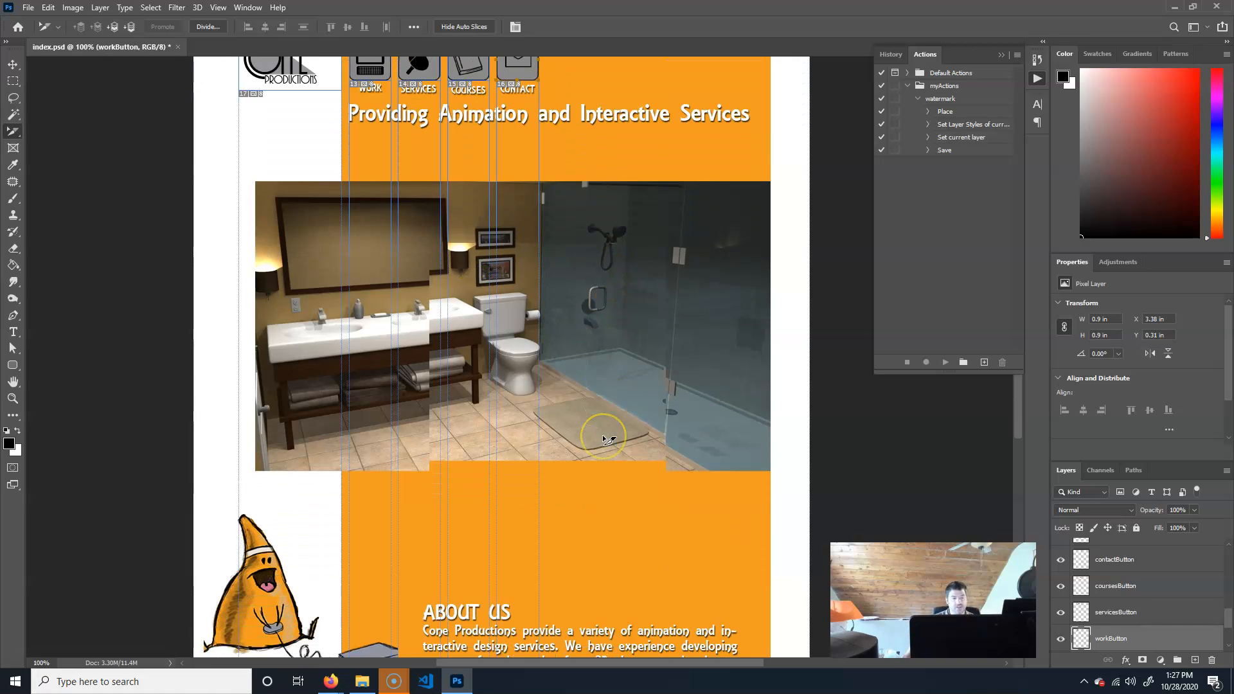
pyautogui.scroll(2, 611, 450)
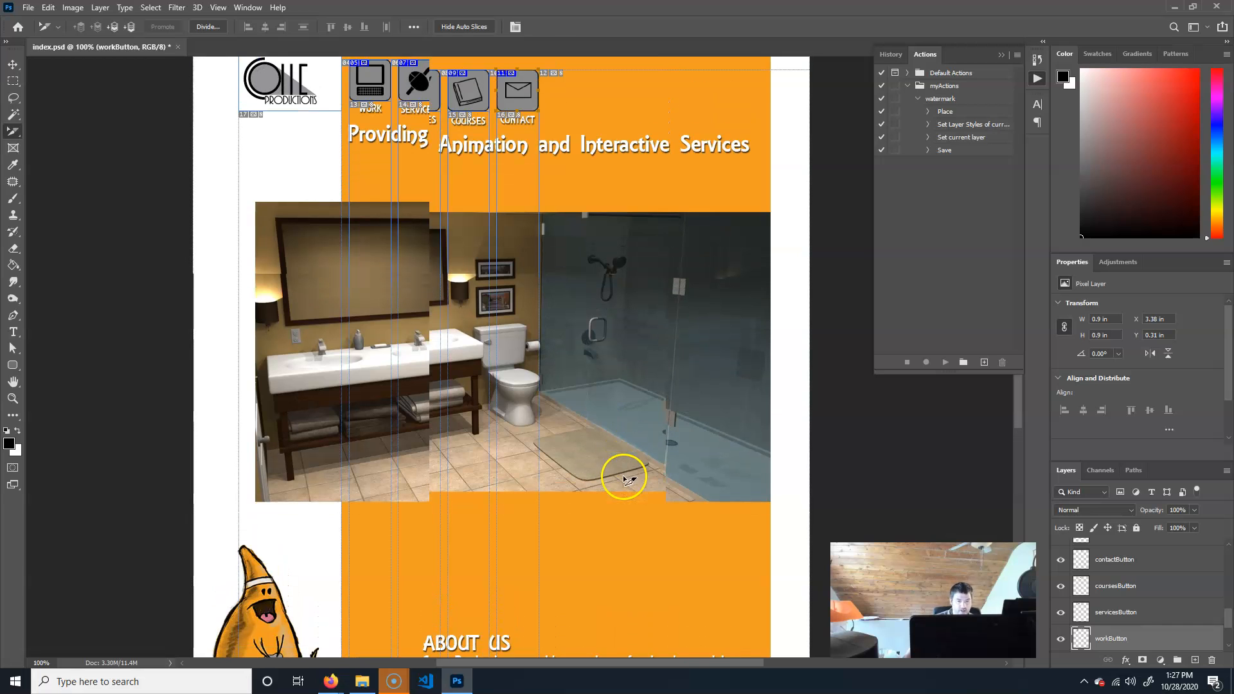
pyautogui.scroll(-1, 626, 479)
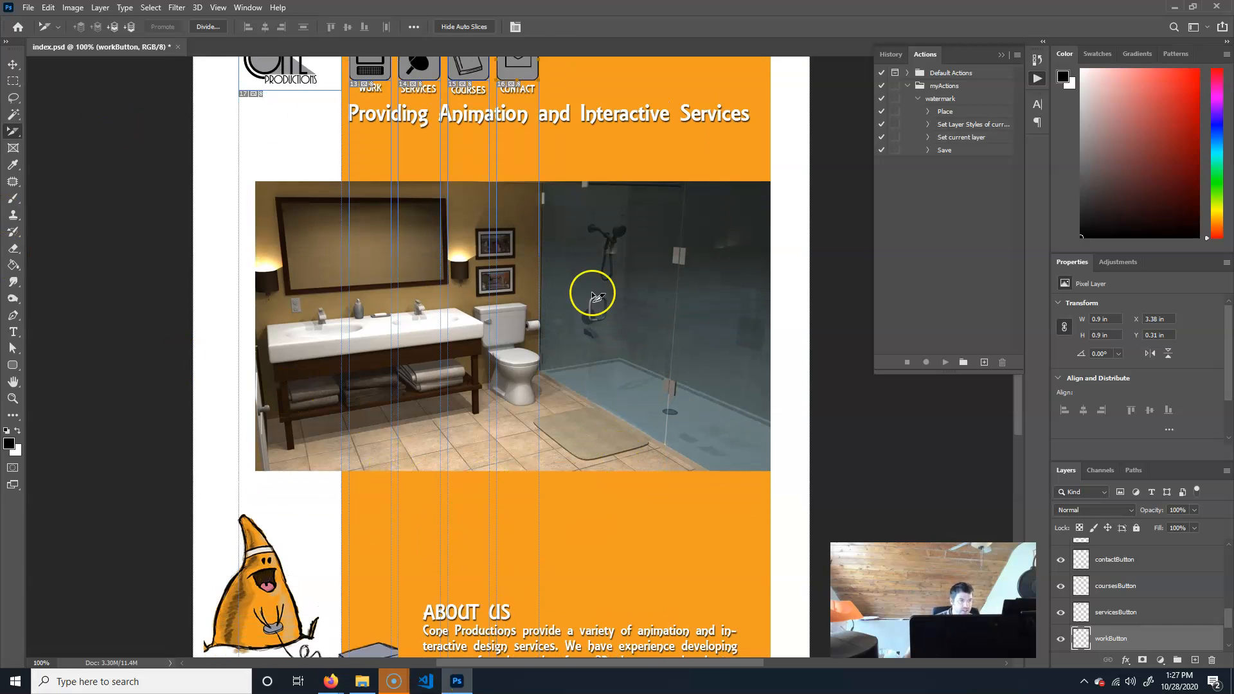
pyautogui.scroll(3, 591, 296)
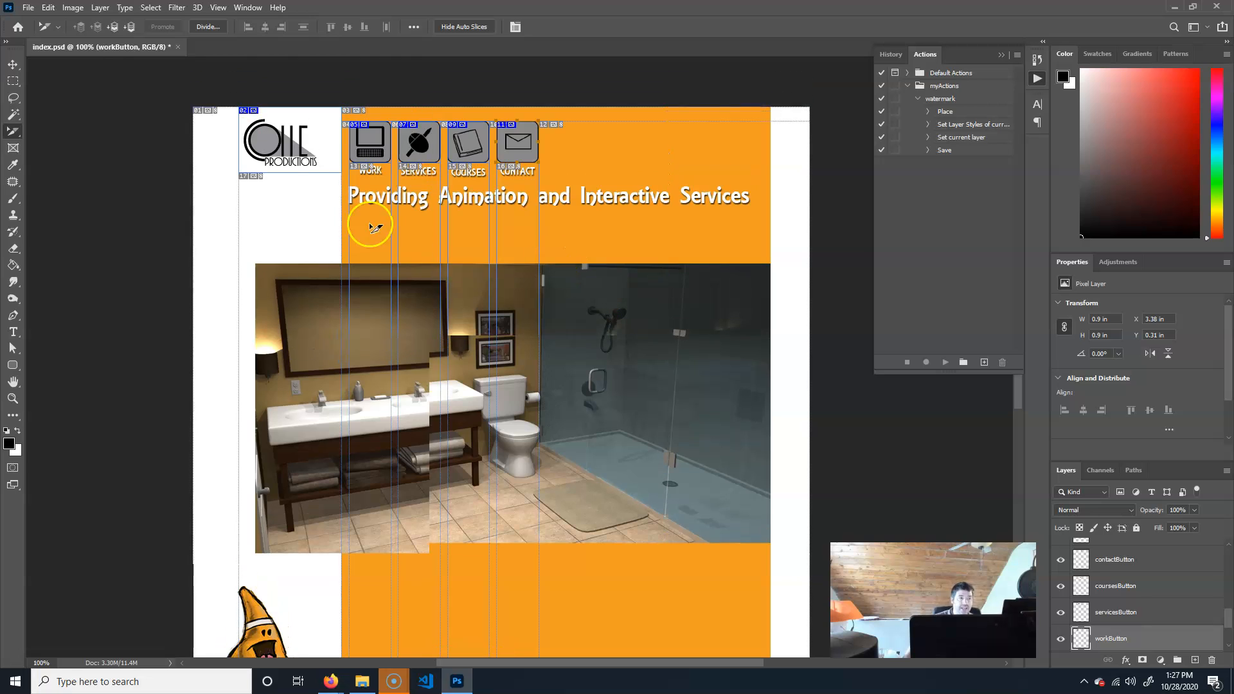
pyautogui.scroll(1, 371, 225)
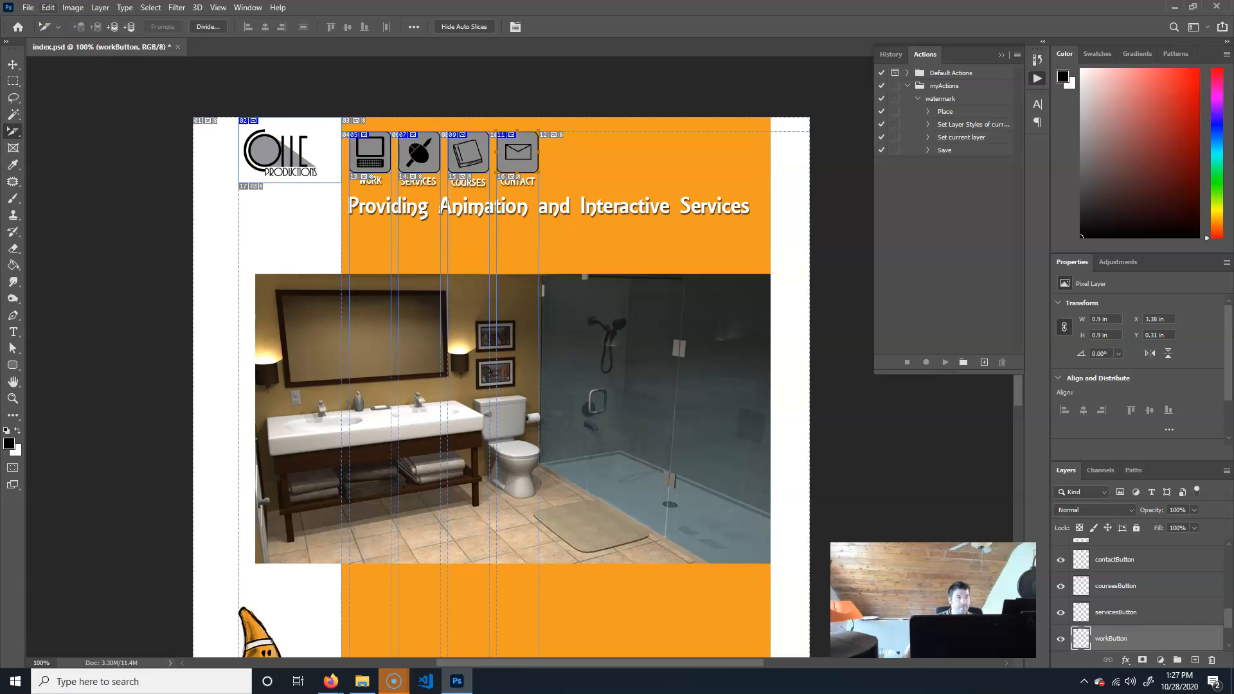
# Open Save for Web (Legacy), select the button slices in the optimized preview, and start saving.
pyautogui.click(36, 7)
pyautogui.moveTo(100, 194)
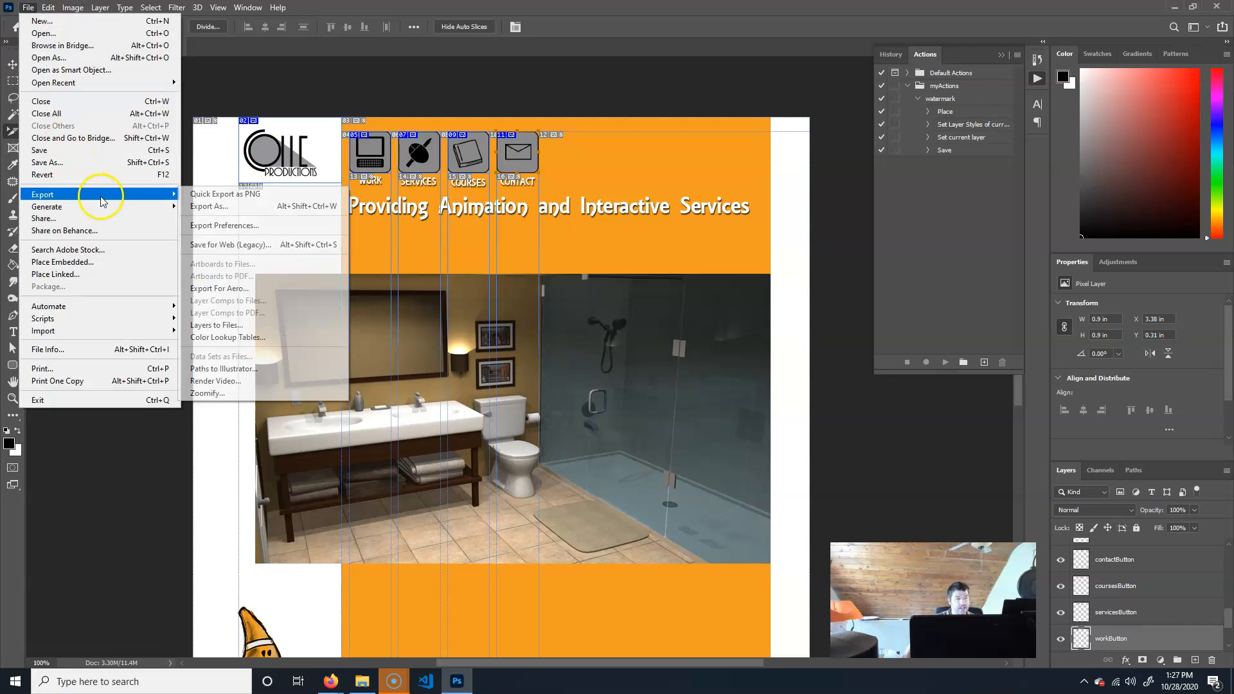
pyautogui.click(300, 247)
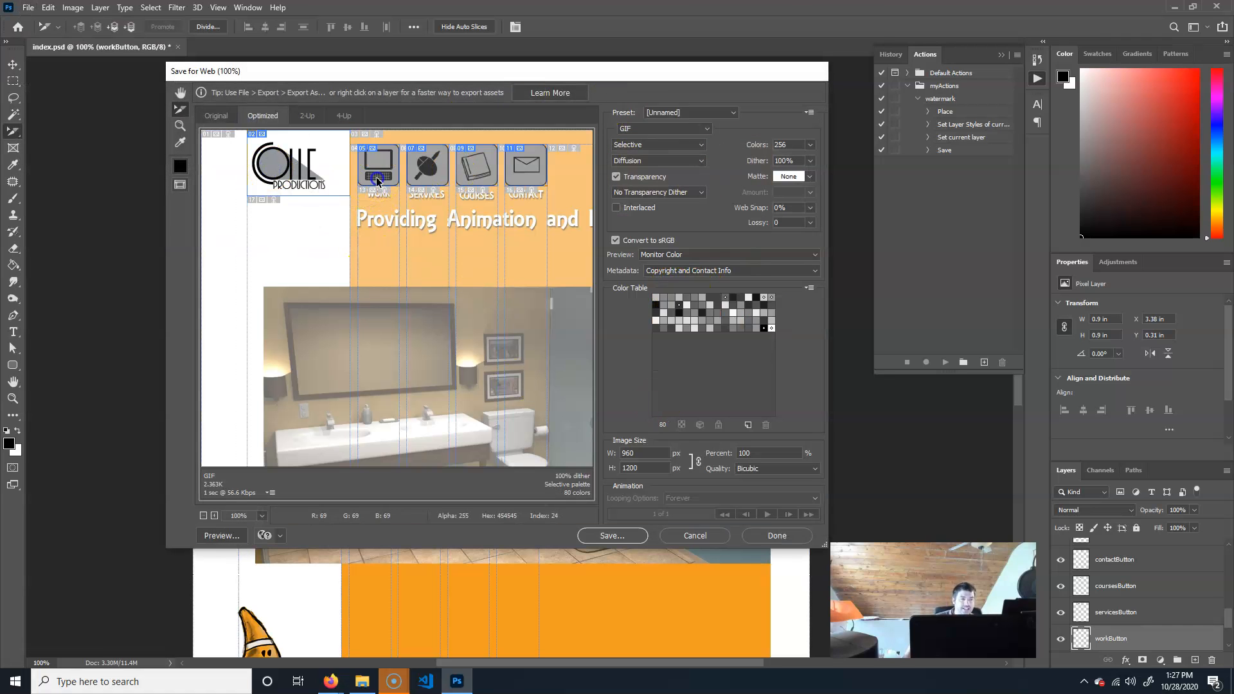
pyautogui.click(443, 365)
pyautogui.click(395, 363)
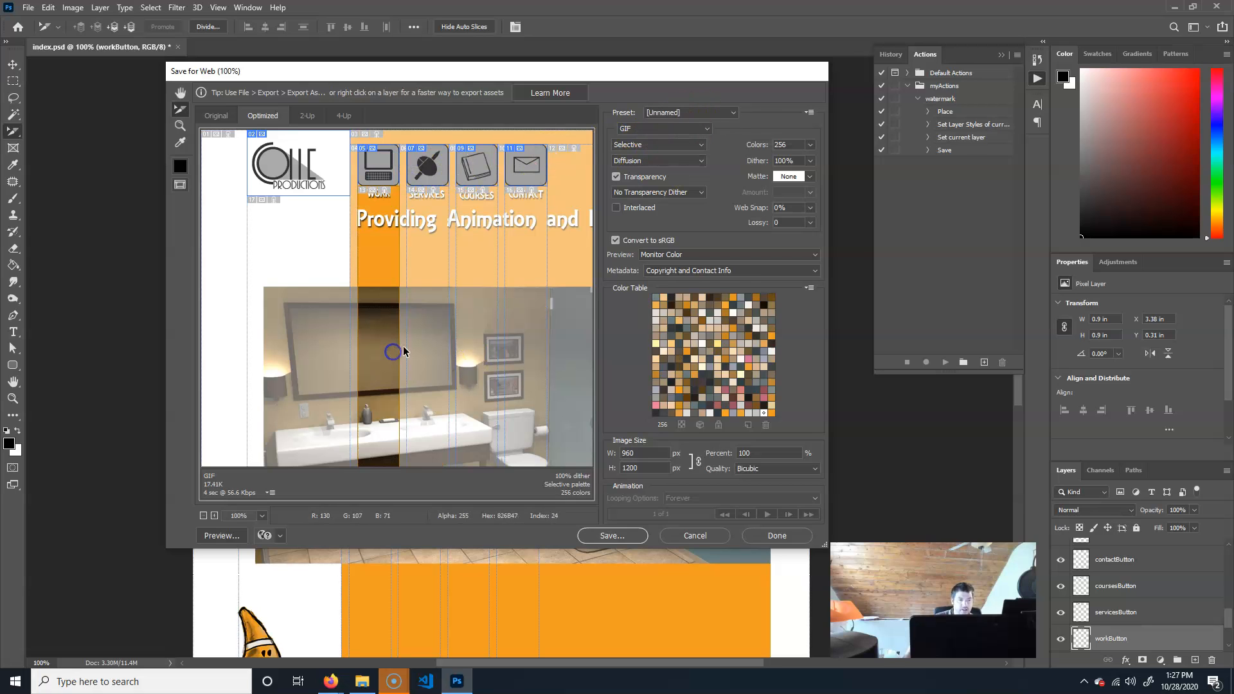
pyautogui.click(380, 180)
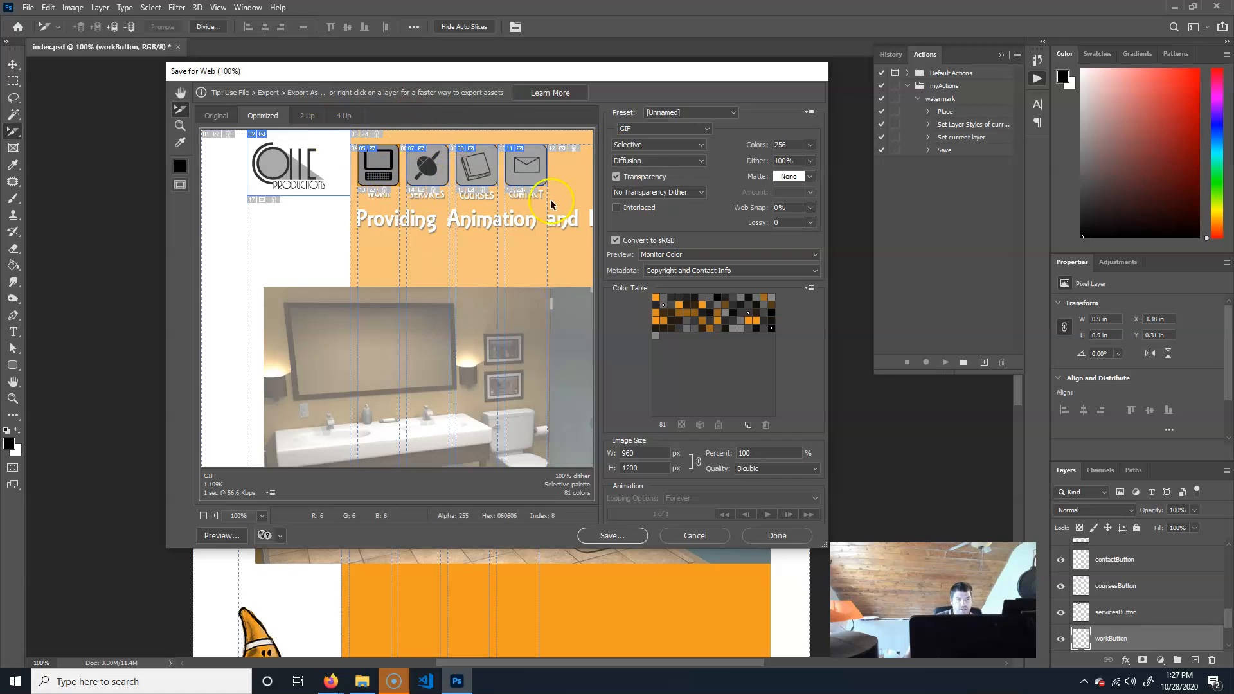
pyautogui.click(618, 535)
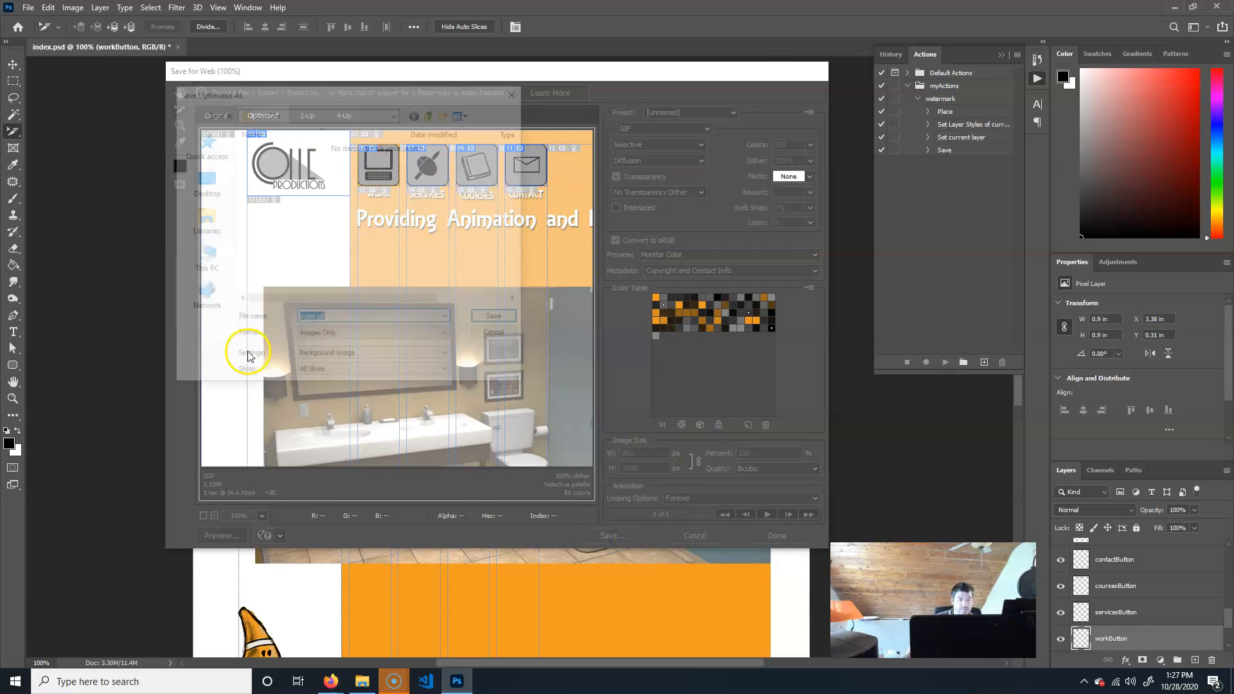
# Set the save format to HTML and Images with Default Settings for all slices.
pyautogui.click(344, 339)
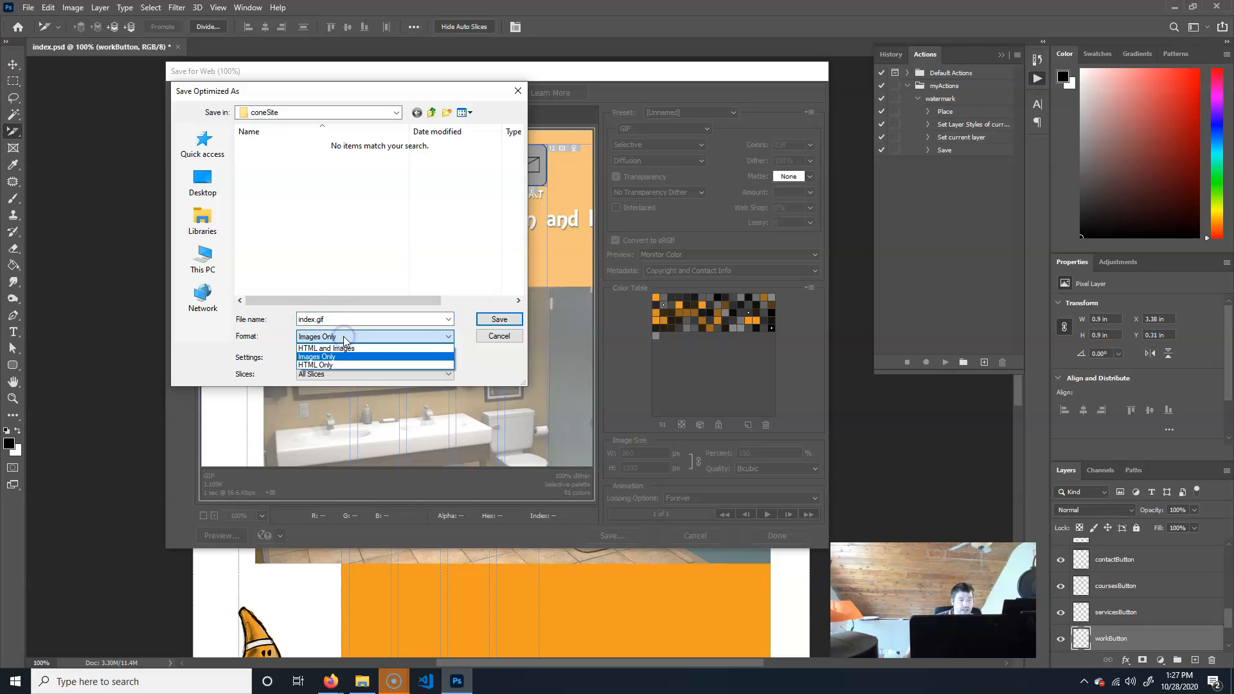
pyautogui.click(352, 348)
pyautogui.click(315, 319)
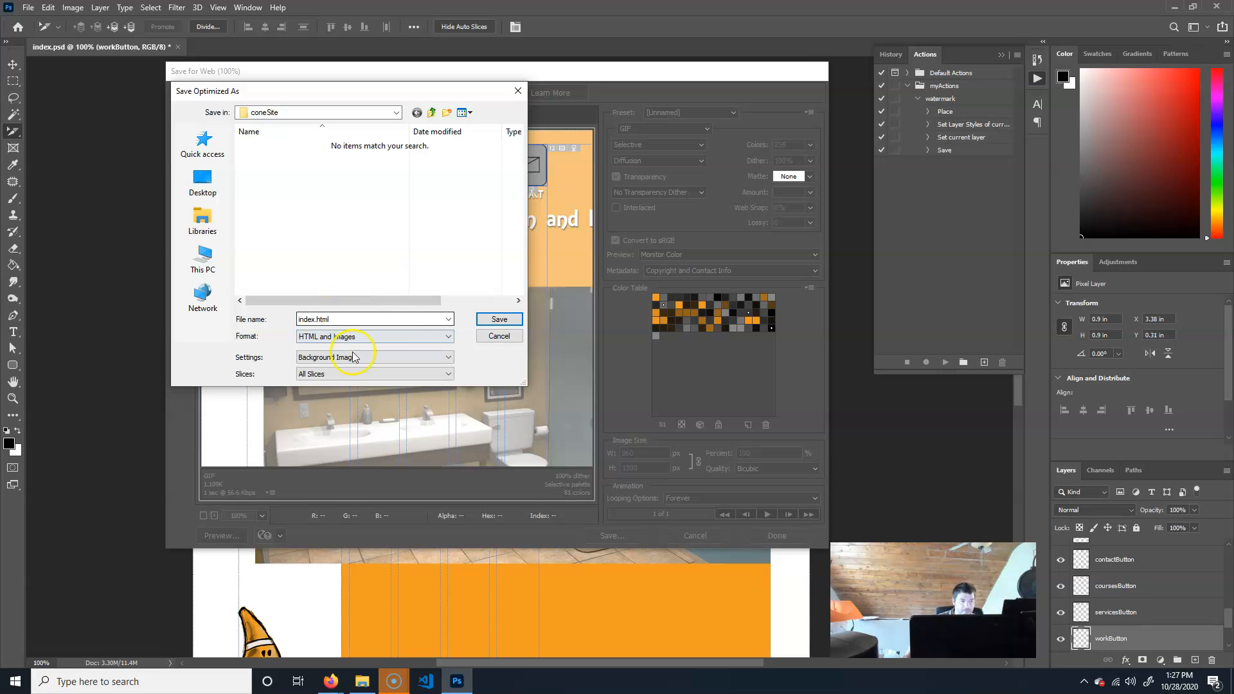
pyautogui.click(325, 358)
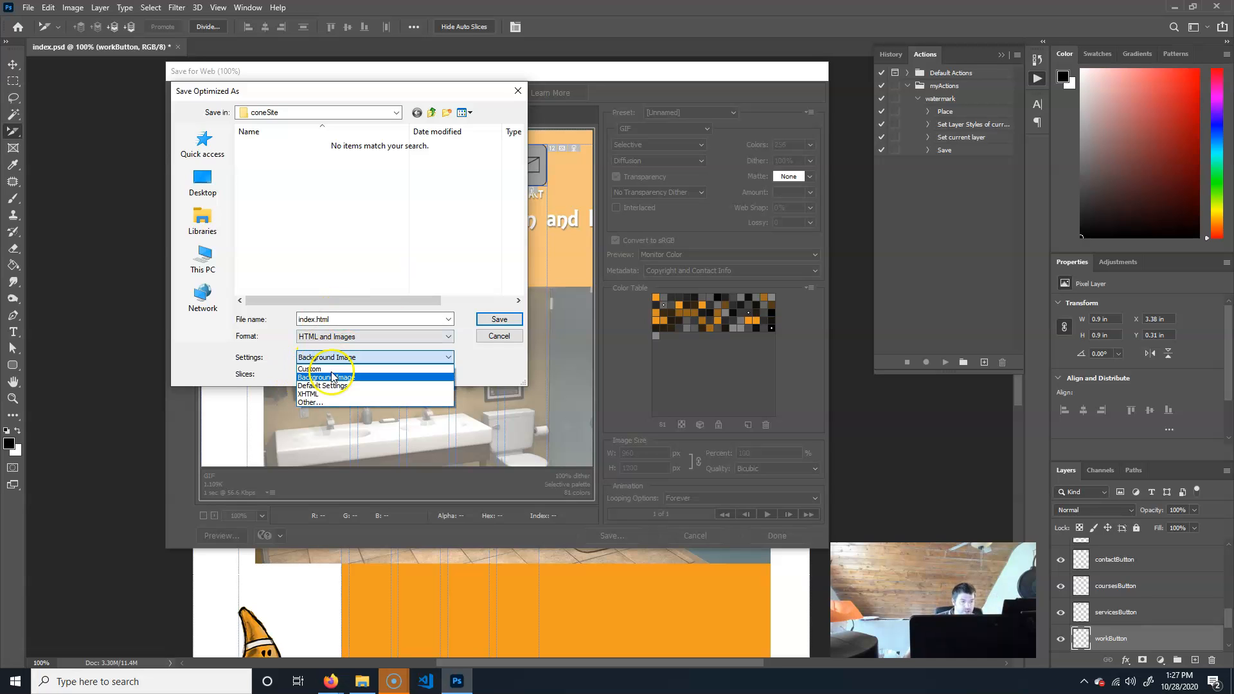
pyautogui.click(354, 385)
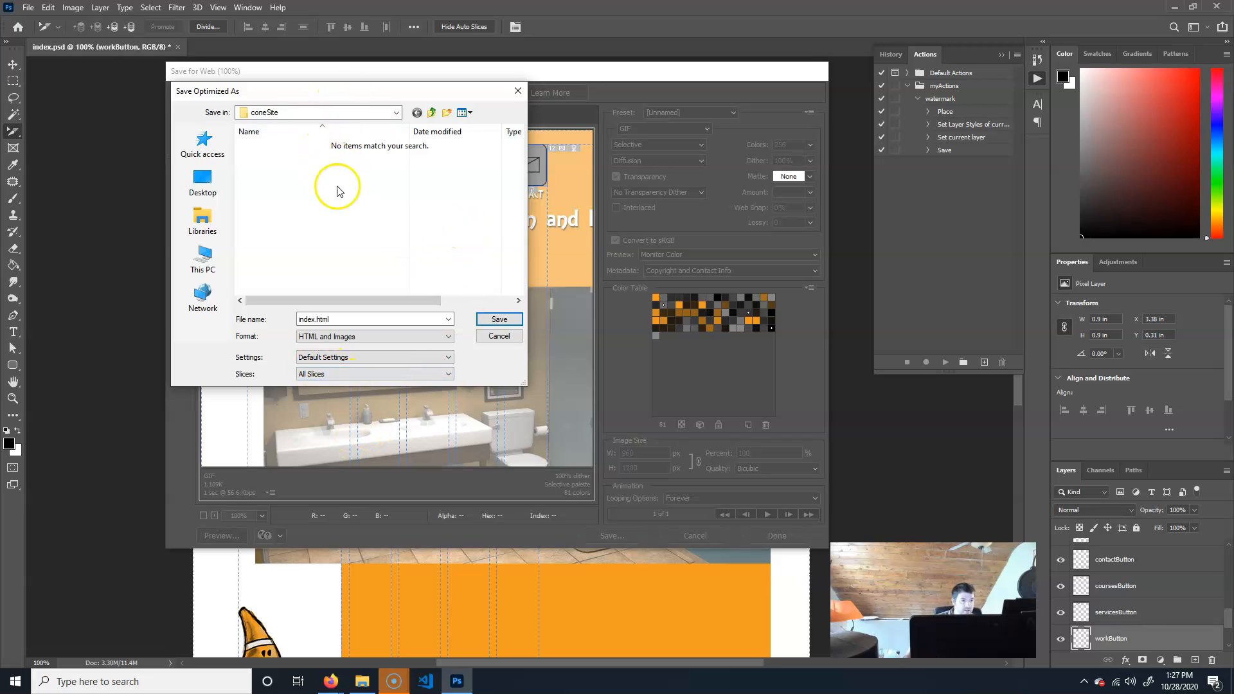
# Save the export as index.html inside the coneSite folder.
pyautogui.click(435, 112)
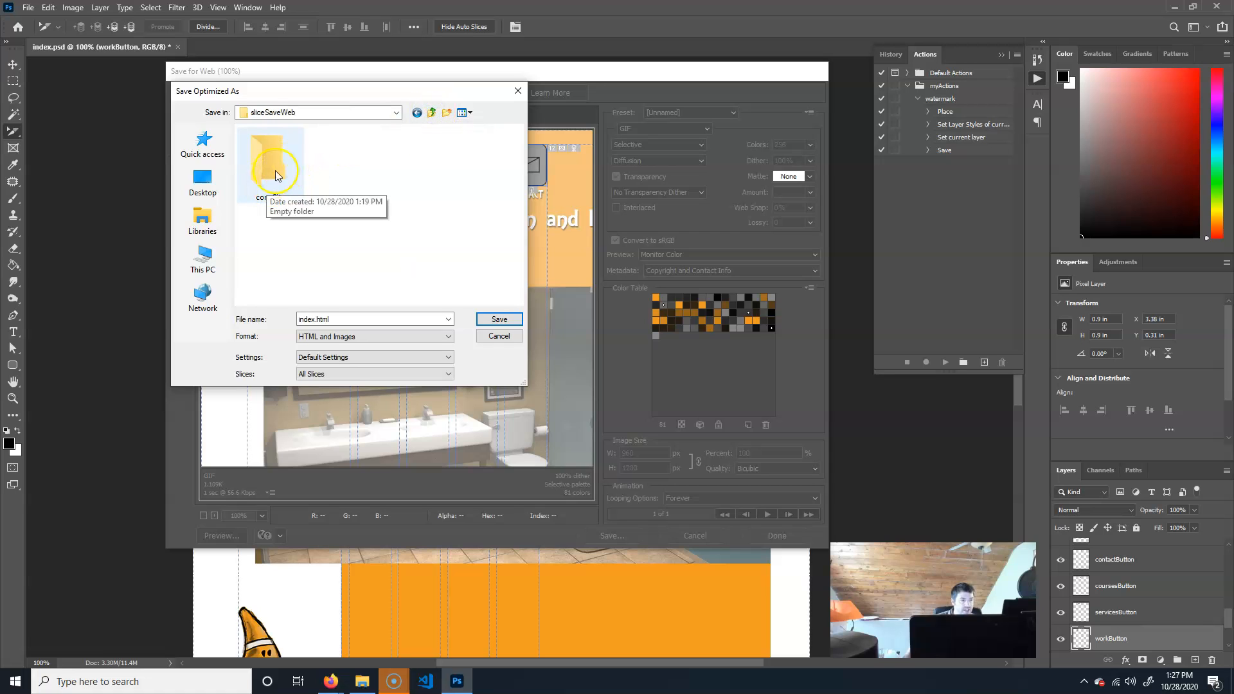
pyautogui.click(431, 111)
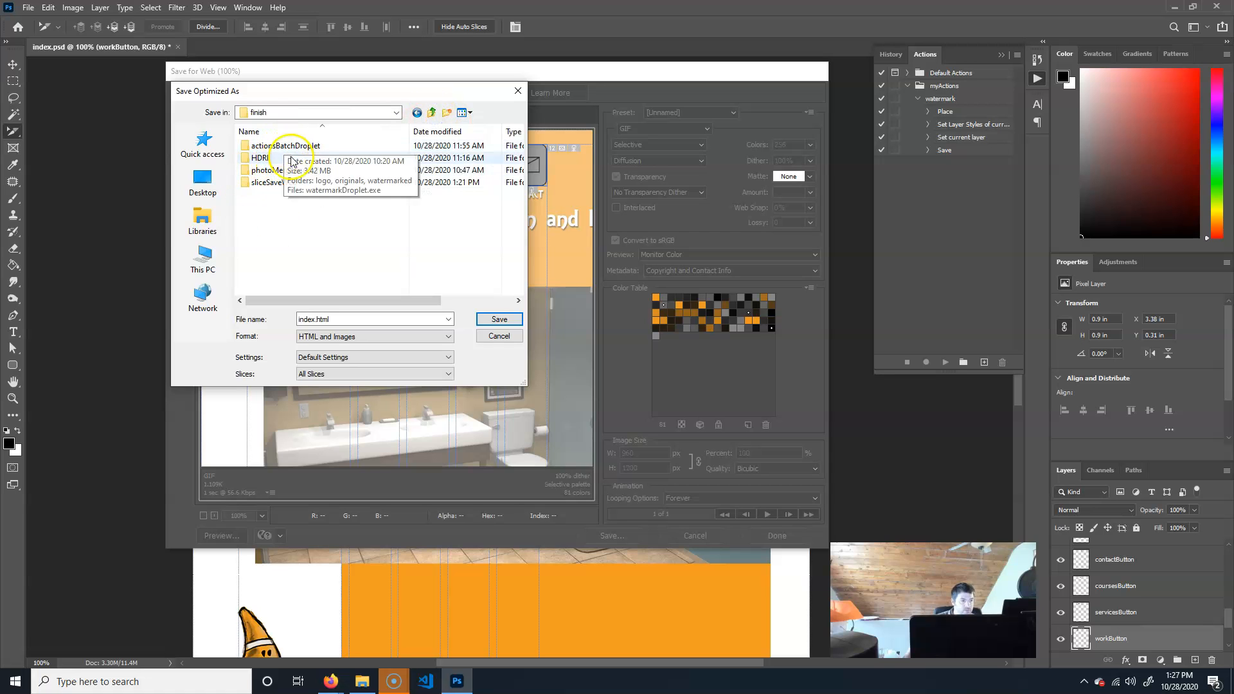
pyautogui.doubleClick(282, 183)
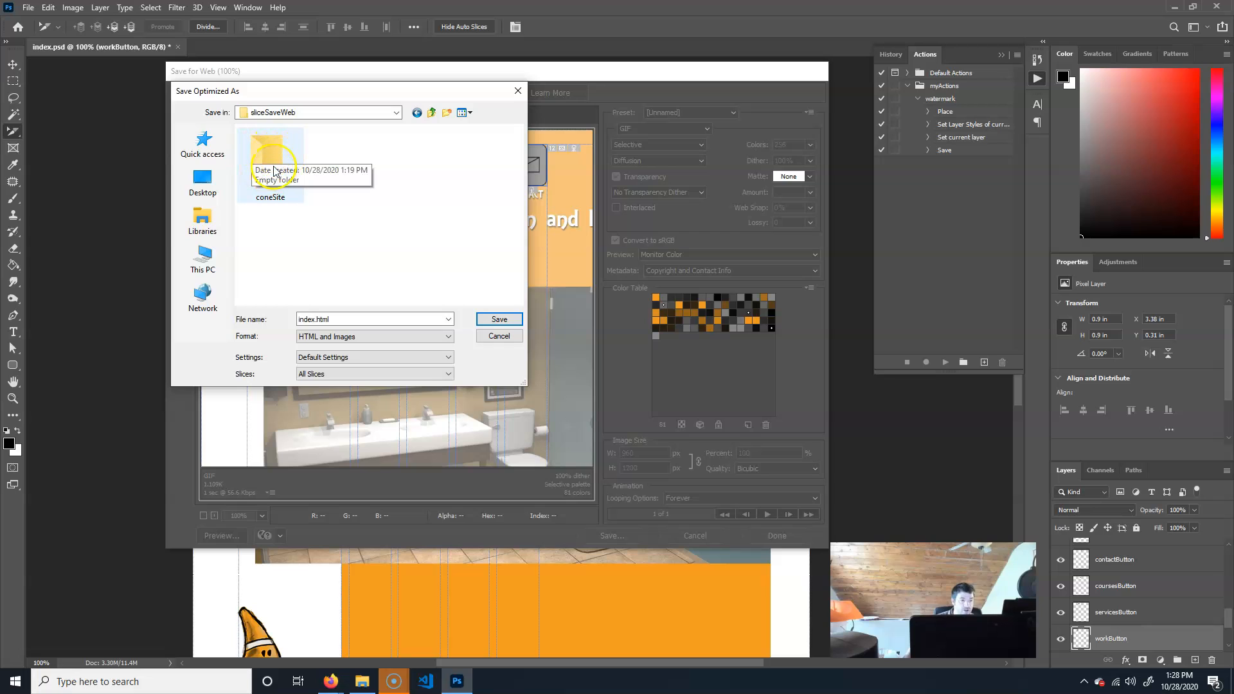
pyautogui.doubleClick(274, 170)
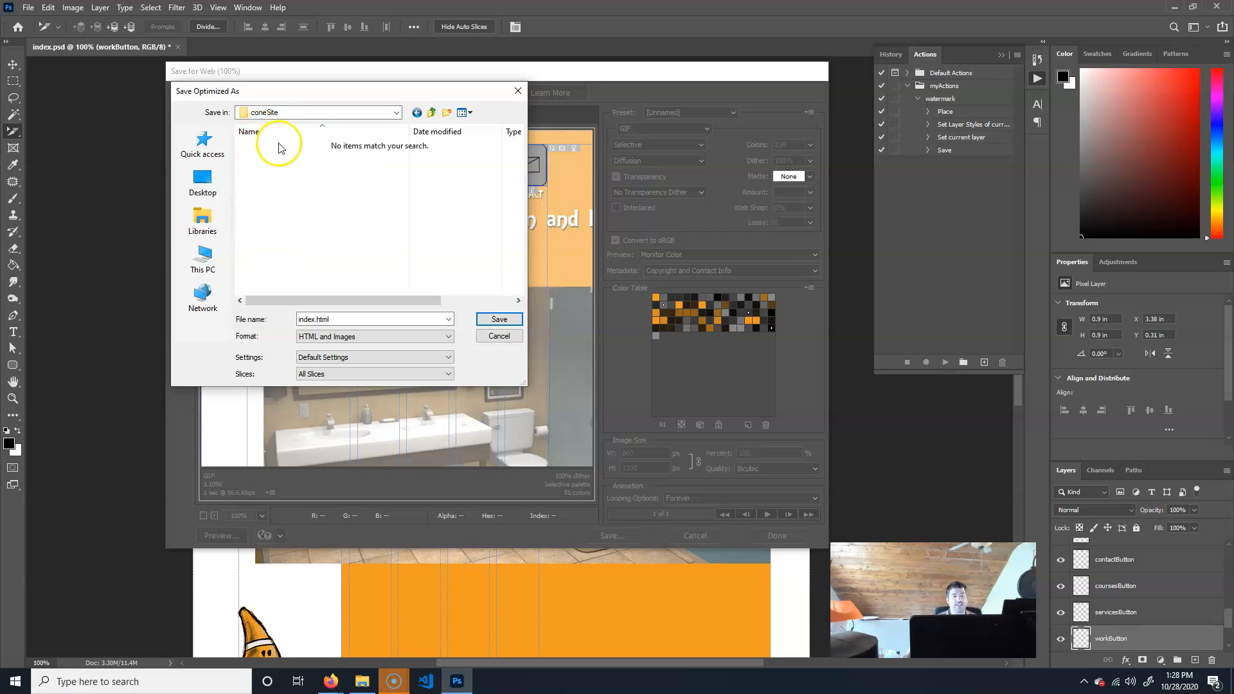
pyautogui.doubleClick(326, 319)
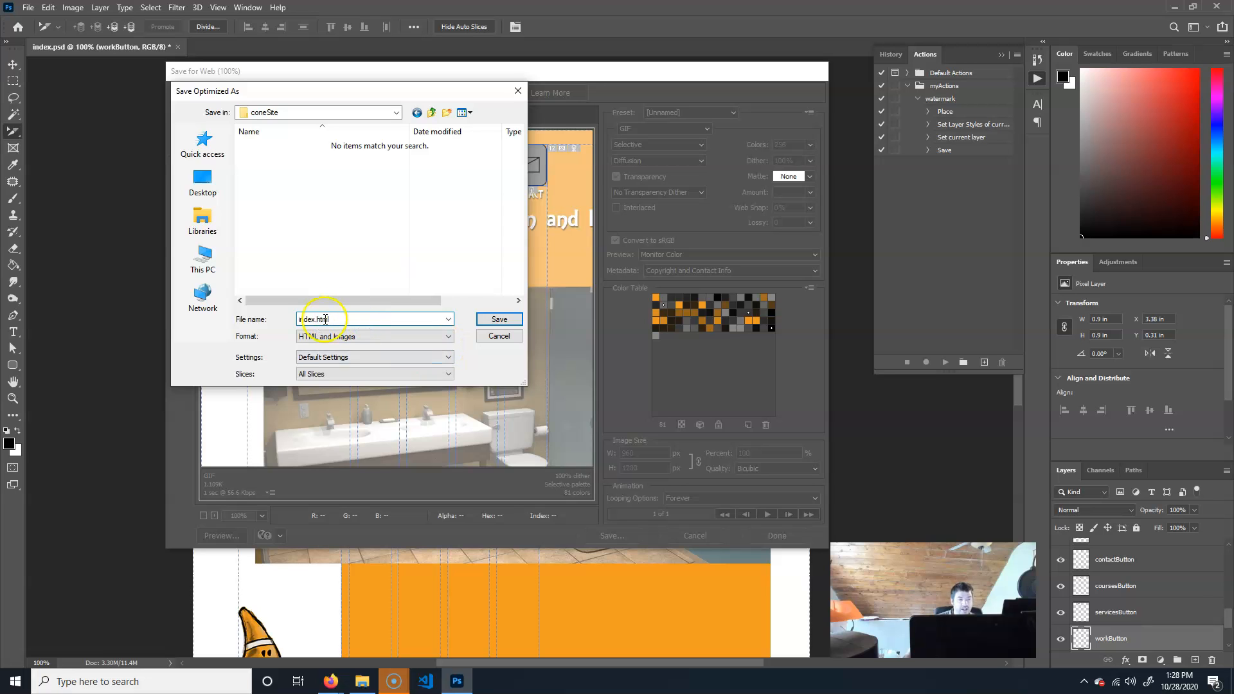
pyautogui.click(502, 319)
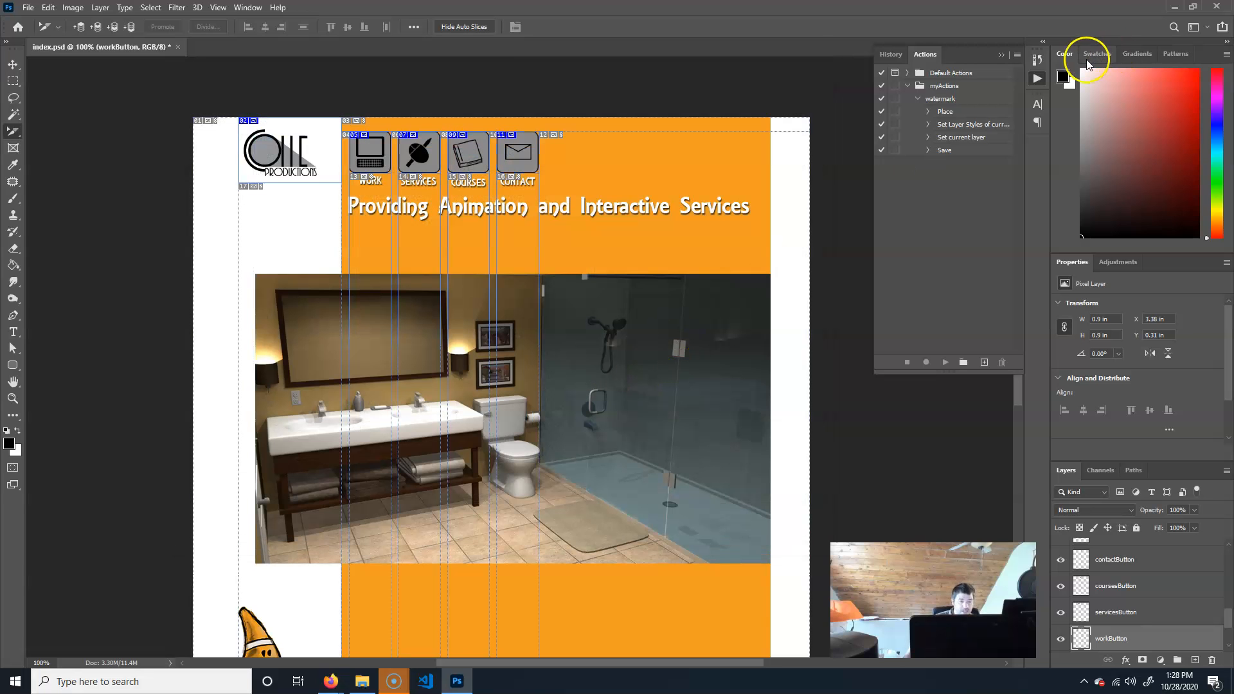
# In File Explorer, open the coneSite folder and inspect the exported index.html and images folder.
pyautogui.click(362, 680)
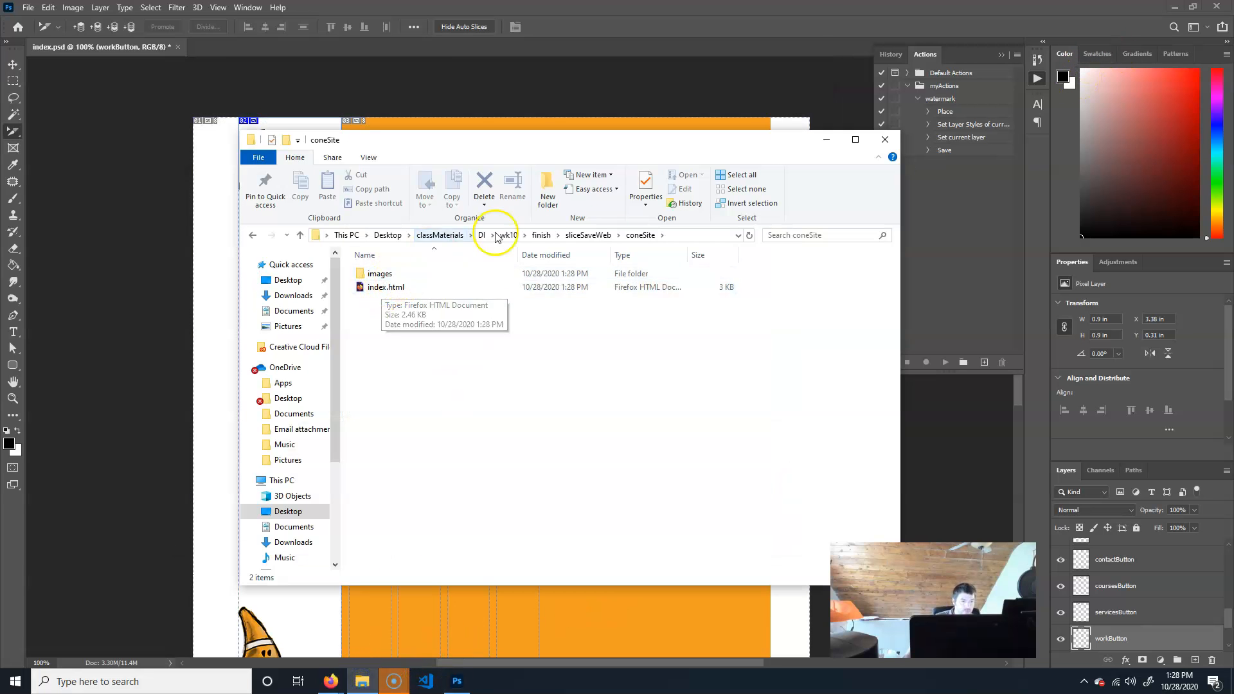
pyautogui.click(588, 234)
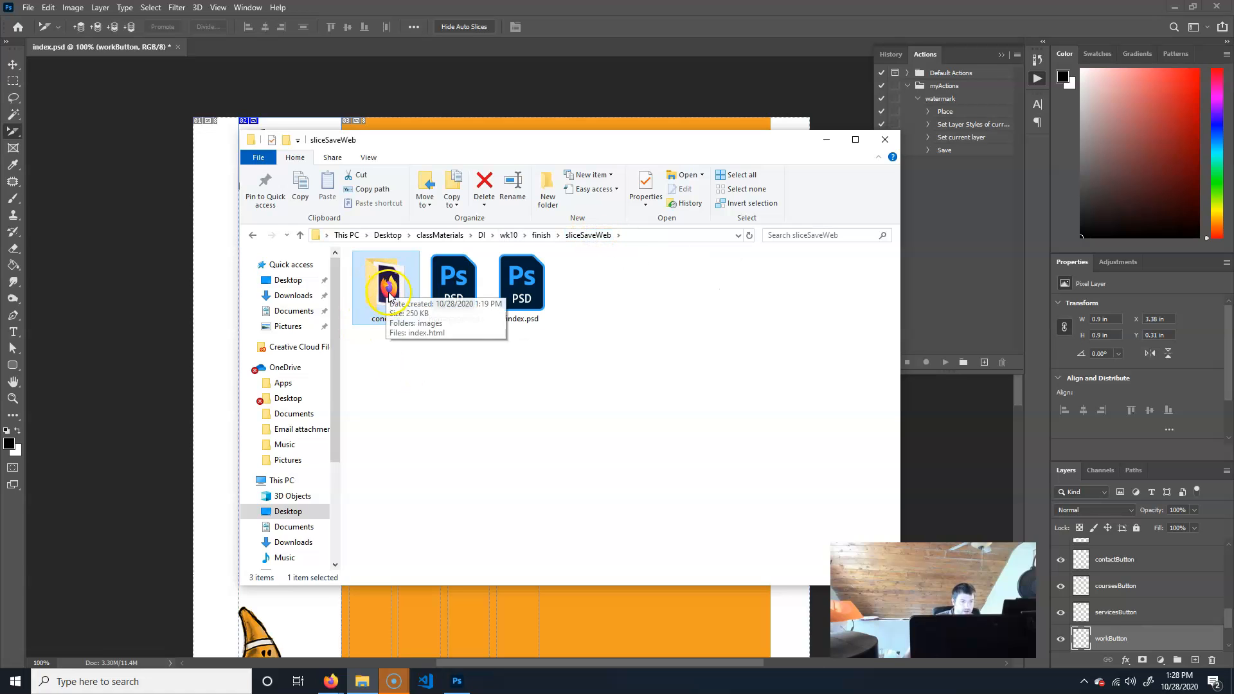
pyautogui.doubleClick(388, 295)
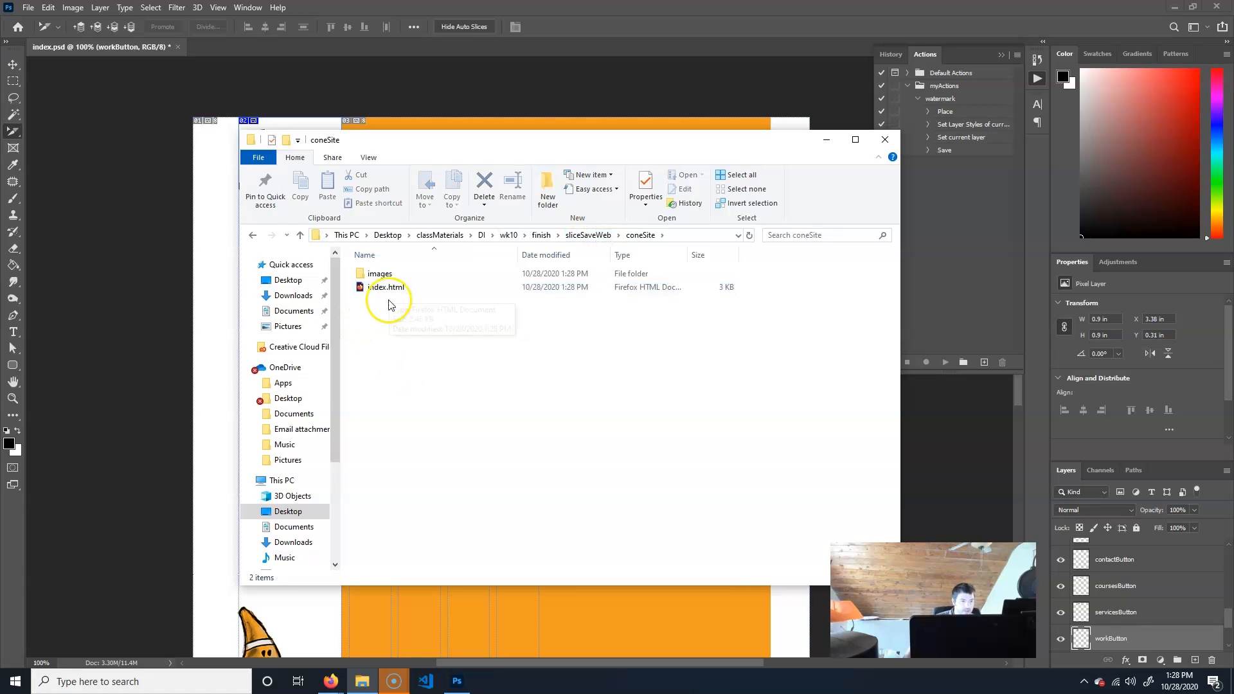
pyautogui.doubleClick(385, 290)
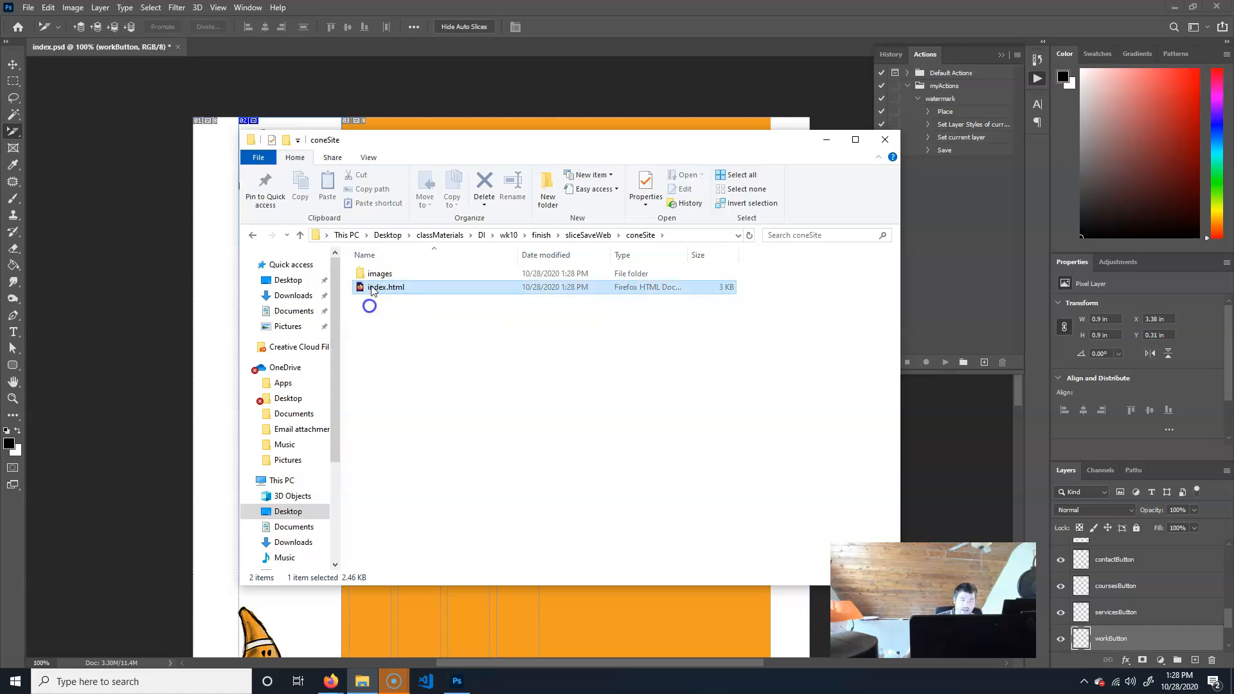
pyautogui.click(378, 275)
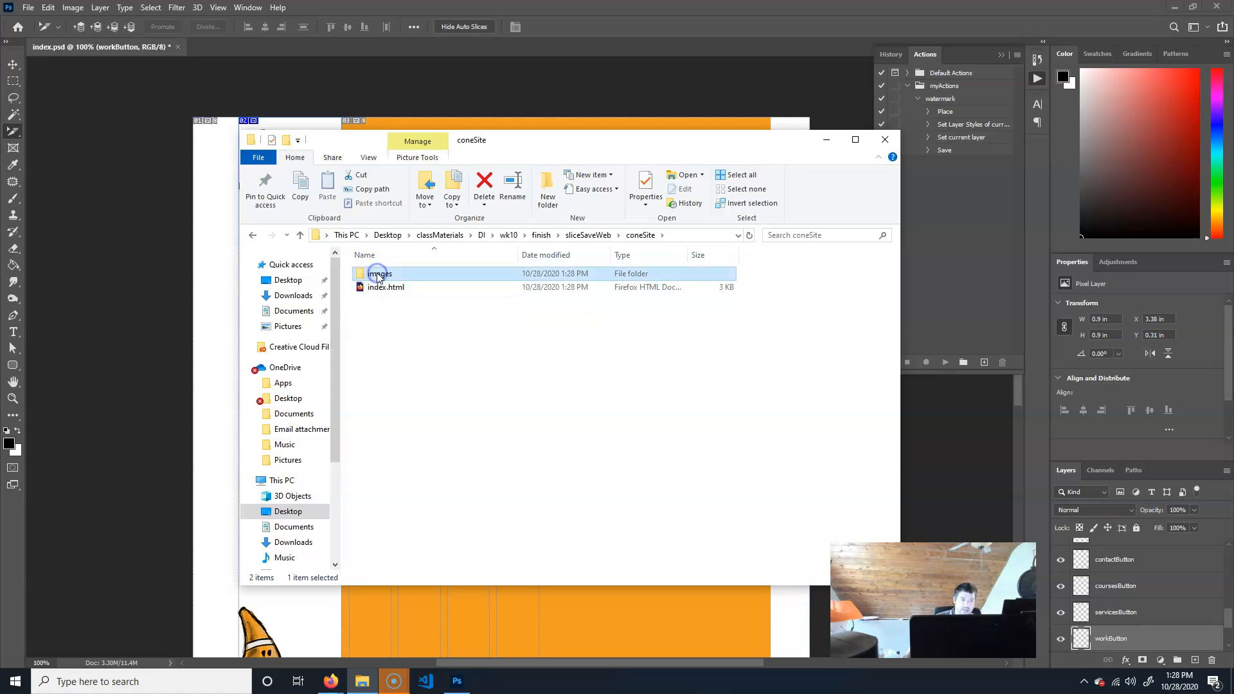
# Browse the exported images in the images folder, then open index.html from the coneSite folder in the web browser.
pyautogui.doubleClick(378, 276)
pyautogui.click(533, 292)
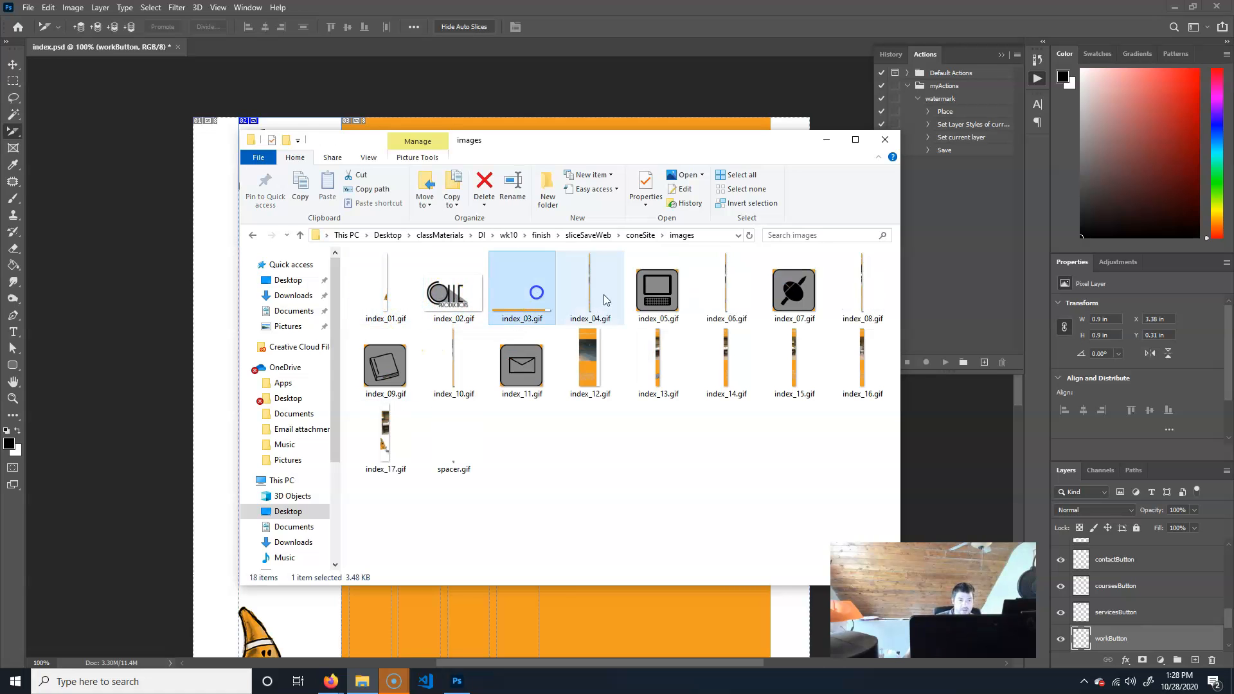
pyautogui.click(867, 283)
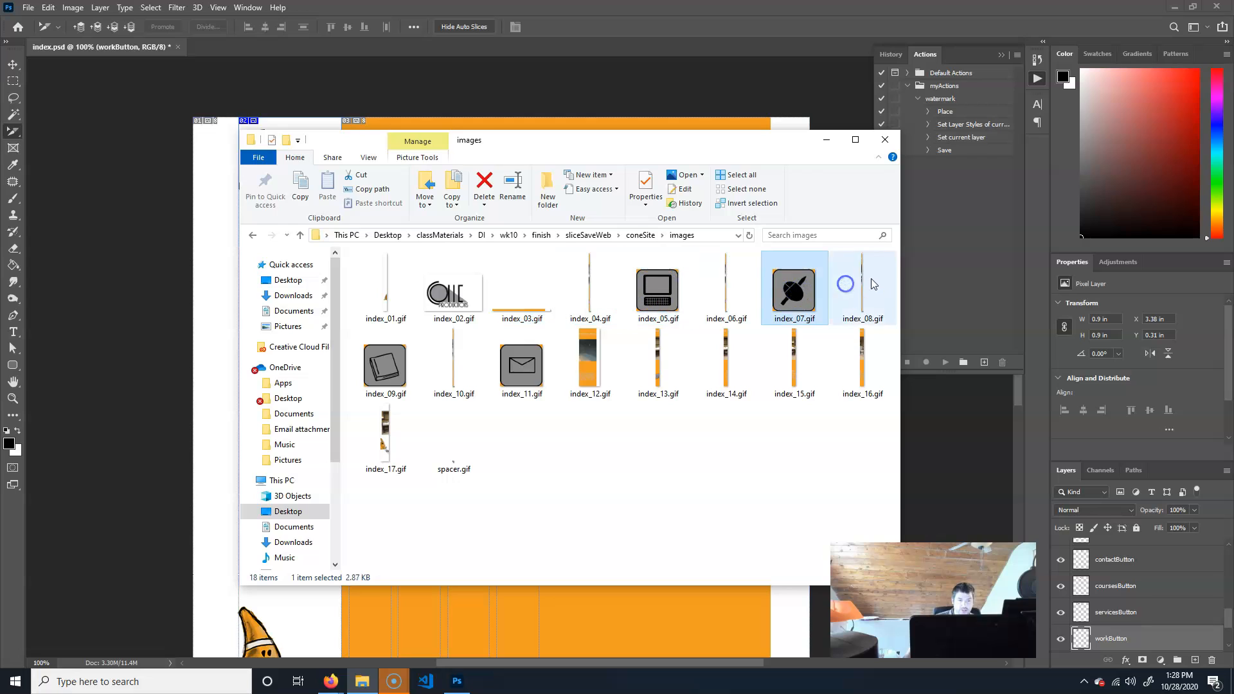
pyautogui.click(655, 238)
pyautogui.click(367, 290)
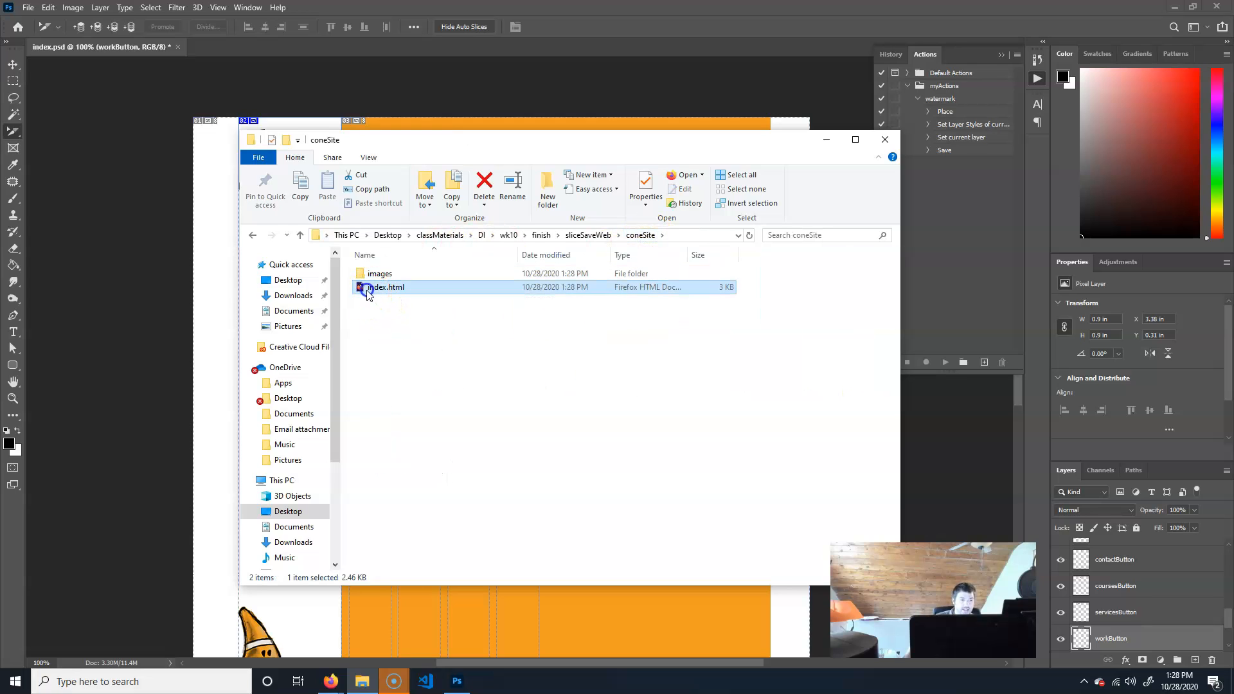
pyautogui.doubleClick(366, 291)
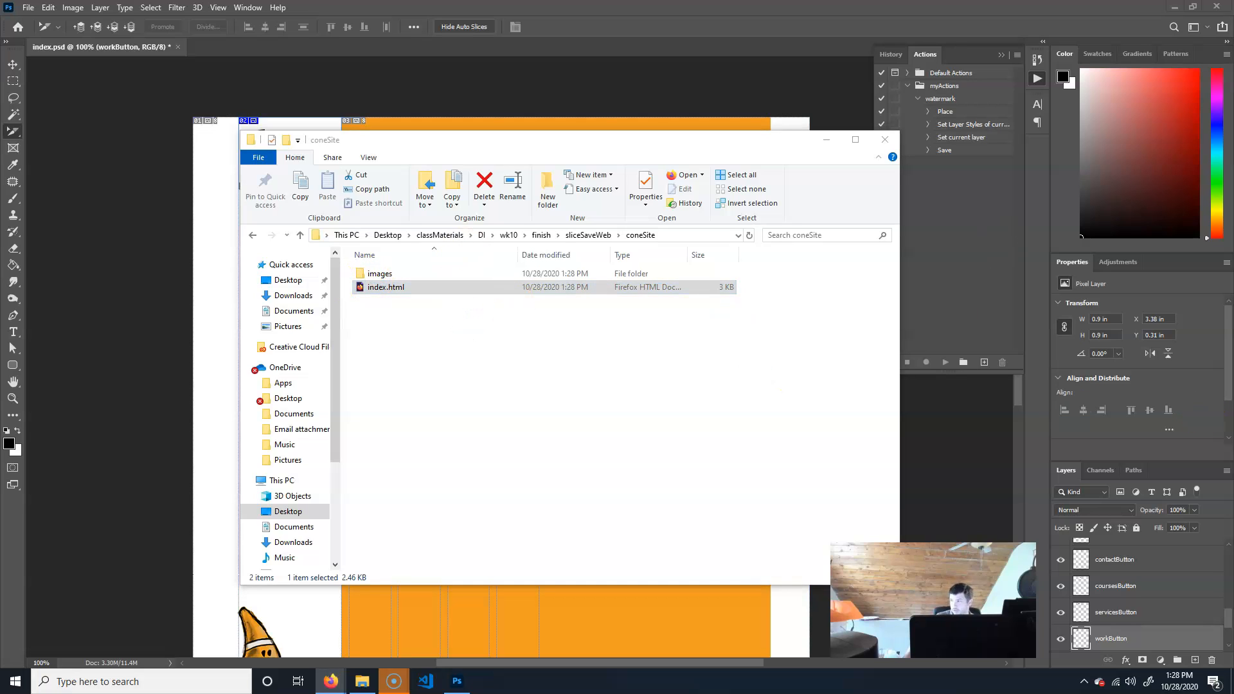
pyautogui.moveTo(1233, 437); pyautogui.dragTo(424, 2)
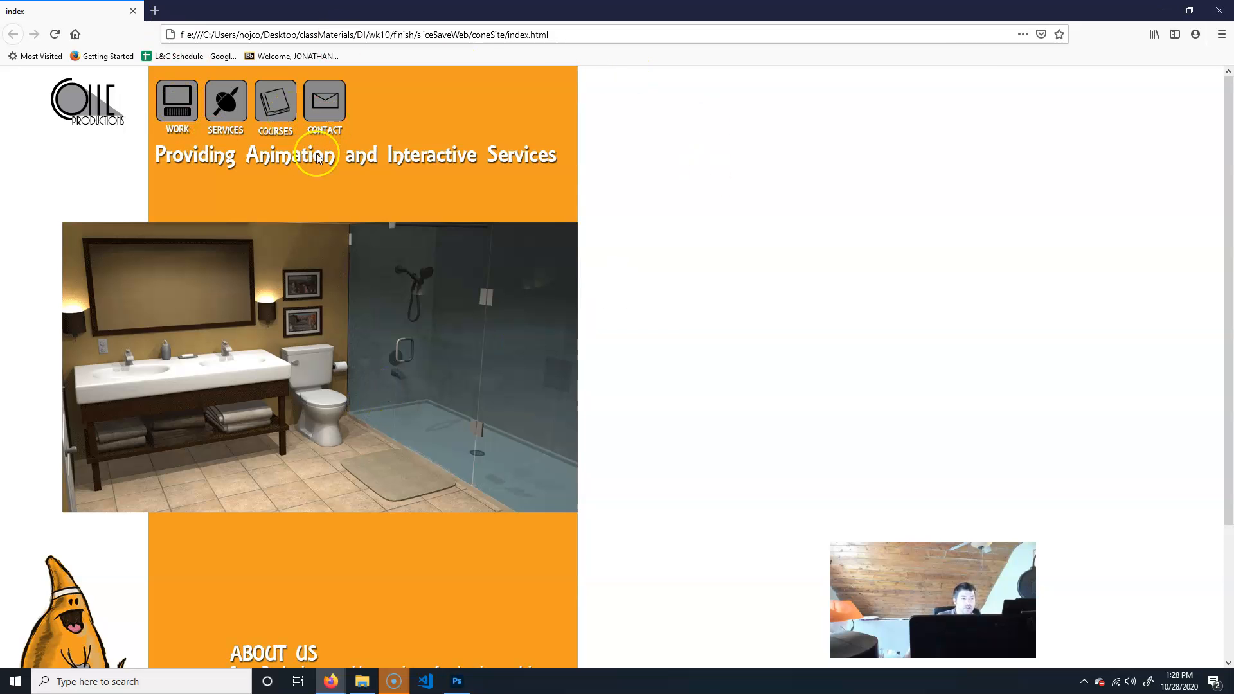
# Examine the exported page in the browser, pointing at the navigation buttons and checking the page address.
pyautogui.moveTo(462, 101); pyautogui.dragTo(863, 173)
pyautogui.moveTo(392, 417); pyautogui.dragTo(834, 378)
pyautogui.moveTo(212, 573); pyautogui.dragTo(789, 507)
pyautogui.moveTo(512, 262); pyautogui.dragTo(884, 329)
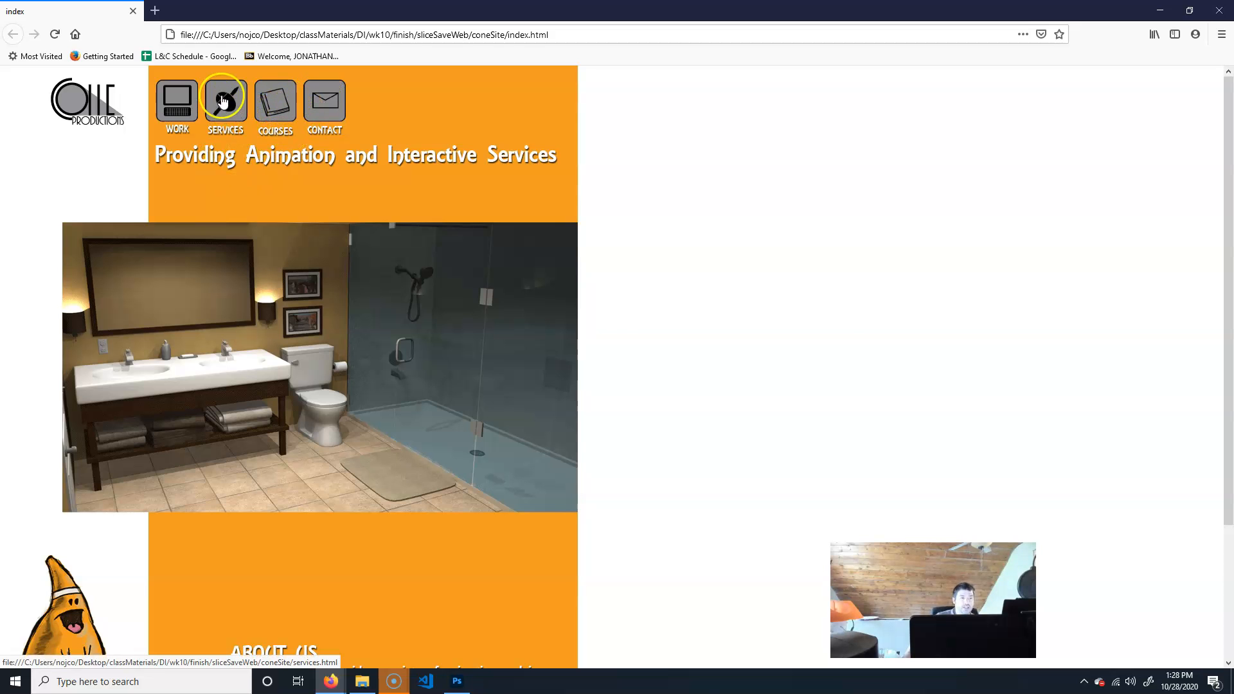
pyautogui.moveTo(315, 114); pyautogui.dragTo(784, 176)
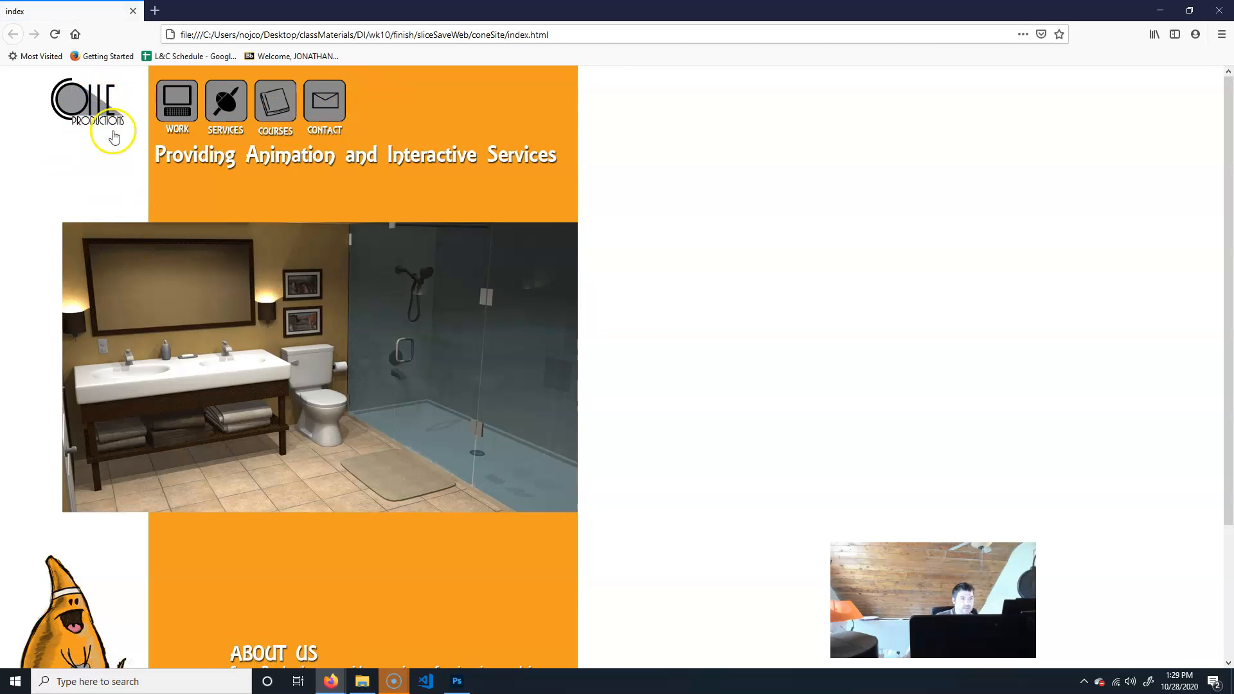
pyautogui.click(516, 35)
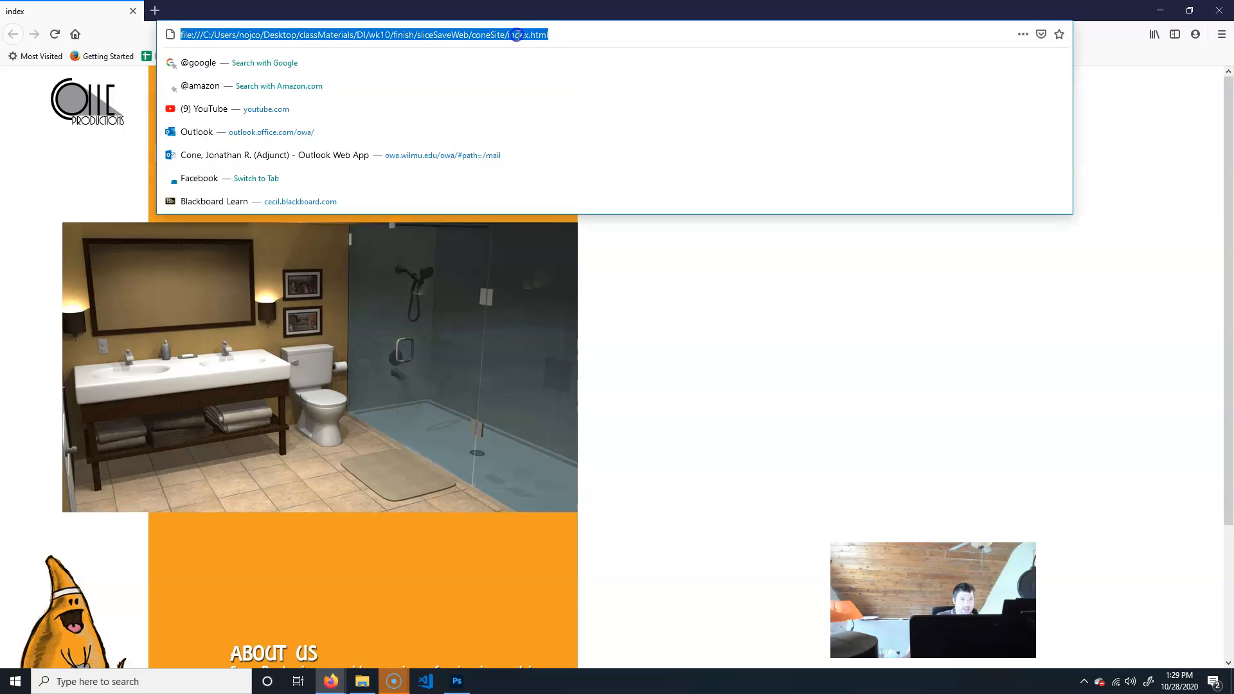
pyautogui.click(552, 34)
pyautogui.click(676, 247)
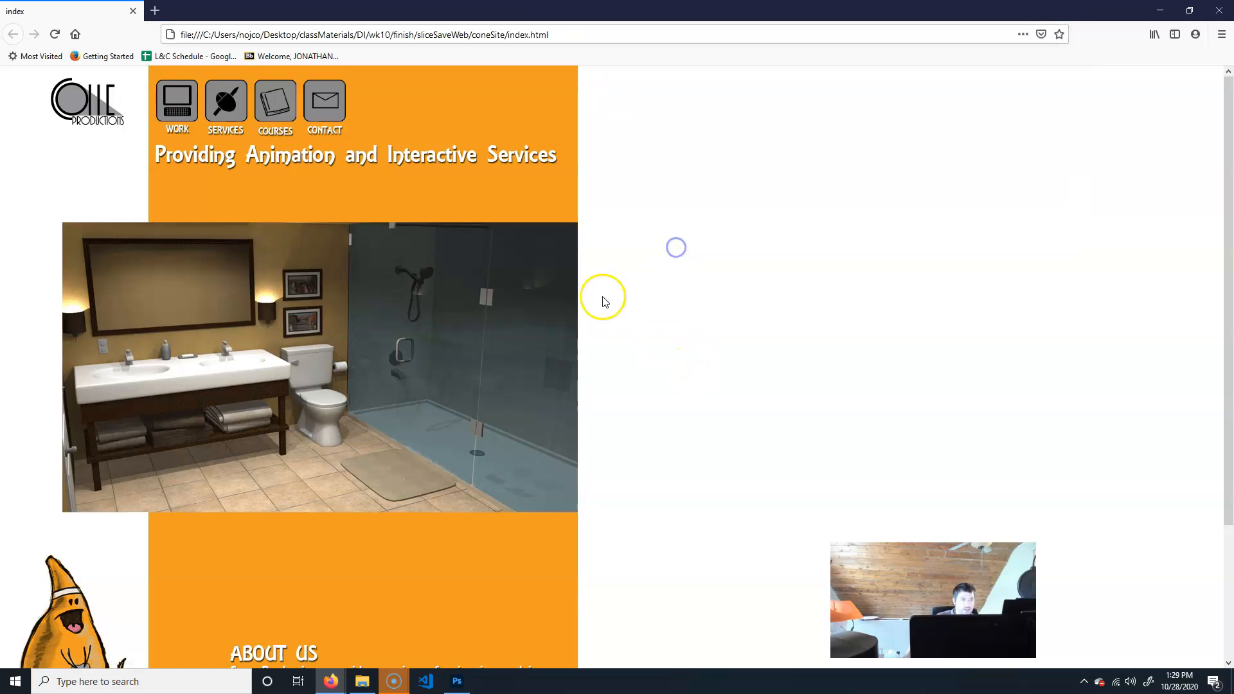
# Test the WORK and COURSES button links, going back to the index page after each.
pyautogui.click(175, 109)
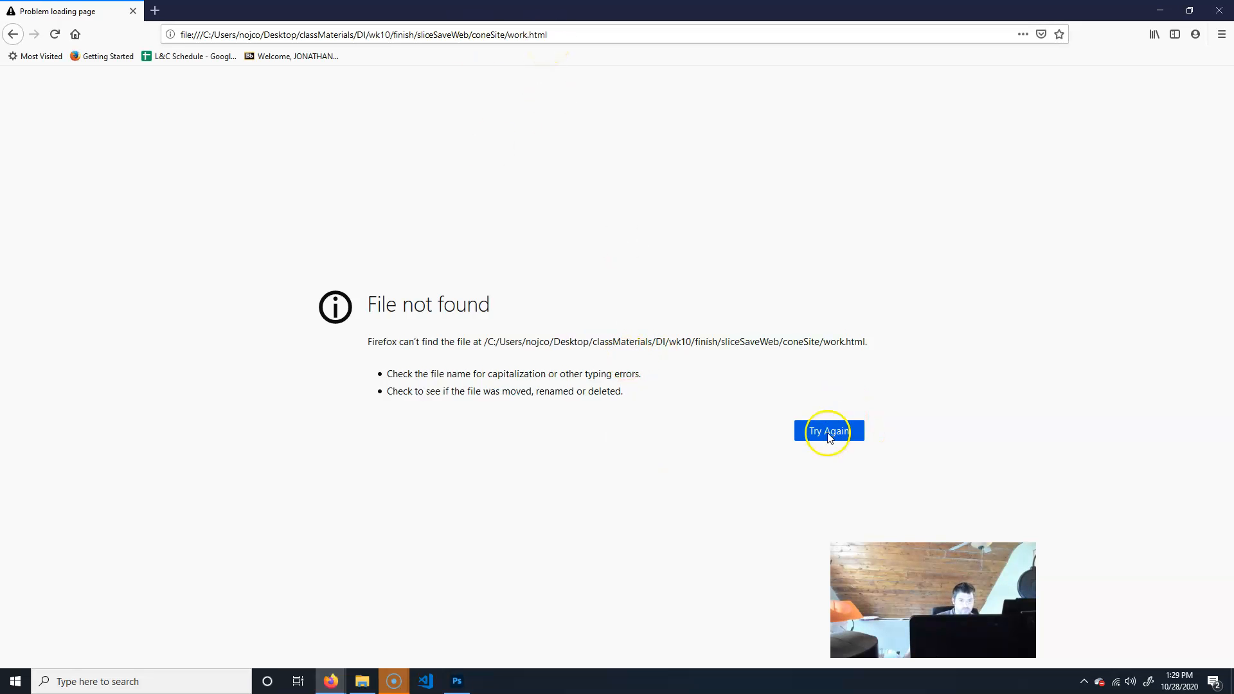
pyautogui.click(12, 34)
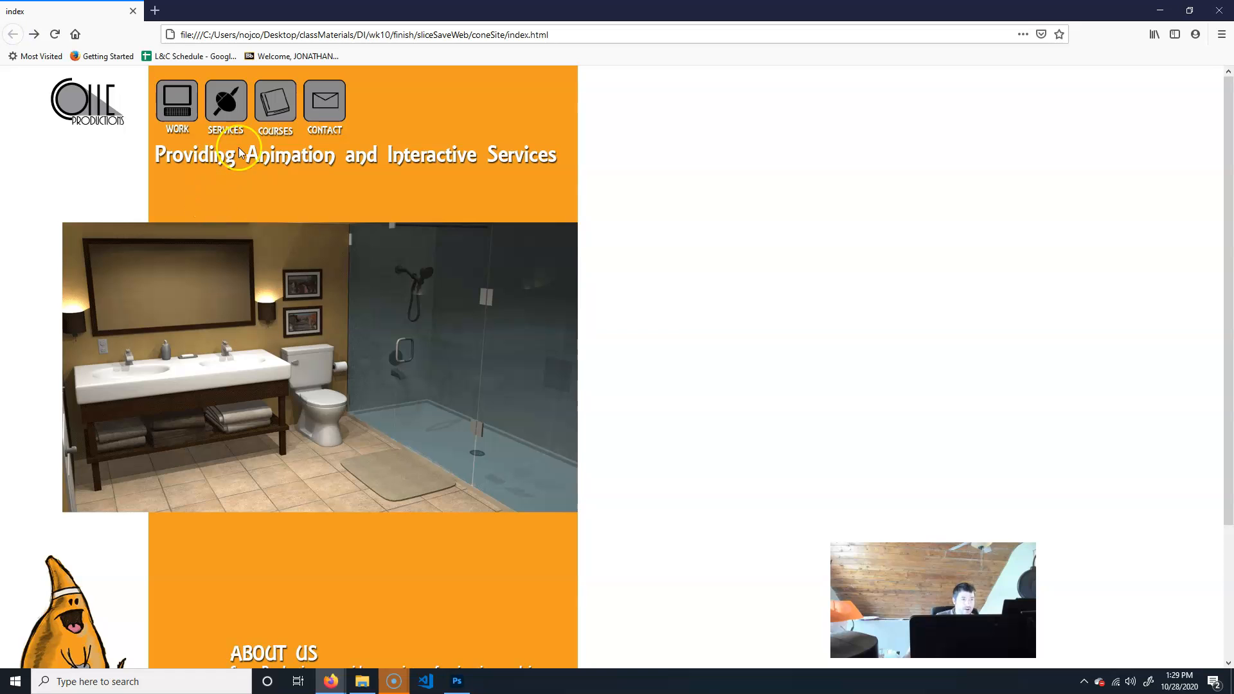
pyautogui.click(274, 108)
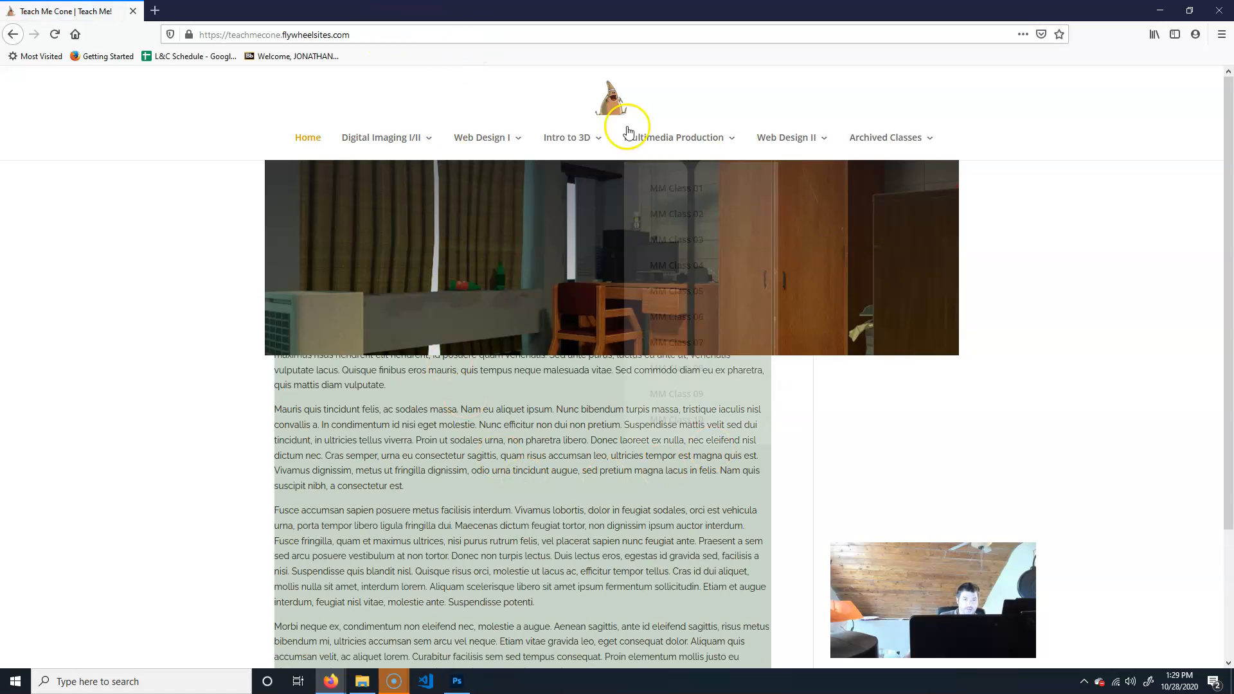
pyautogui.click(15, 34)
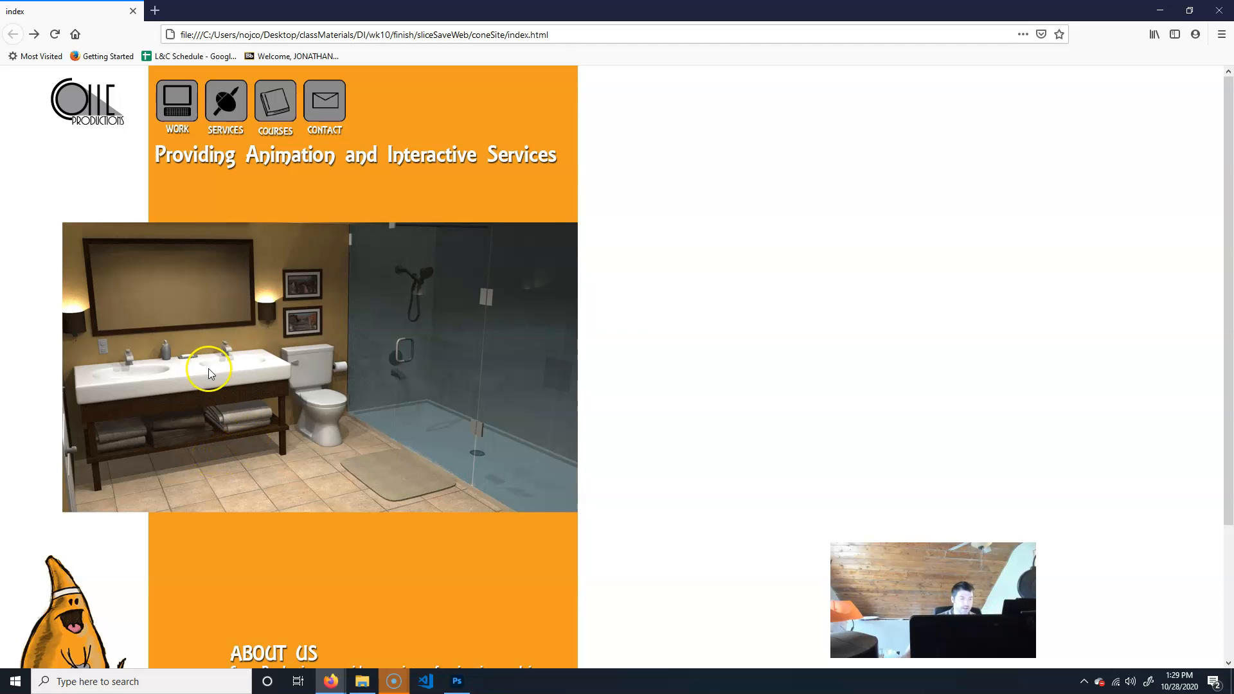
# Close the browser and save the Photoshop document as work.psd in the sliceSaveWeb folder with maximized compatibility.
pyautogui.click(1219, 11)
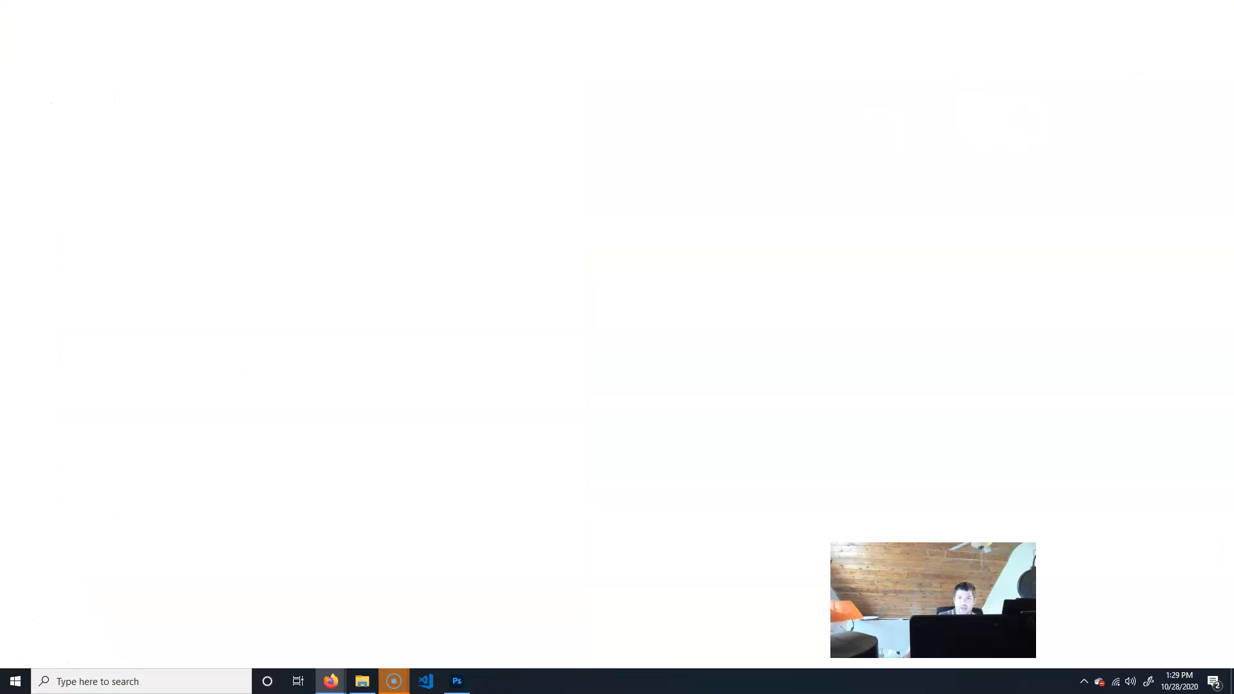
pyautogui.click(732, 16)
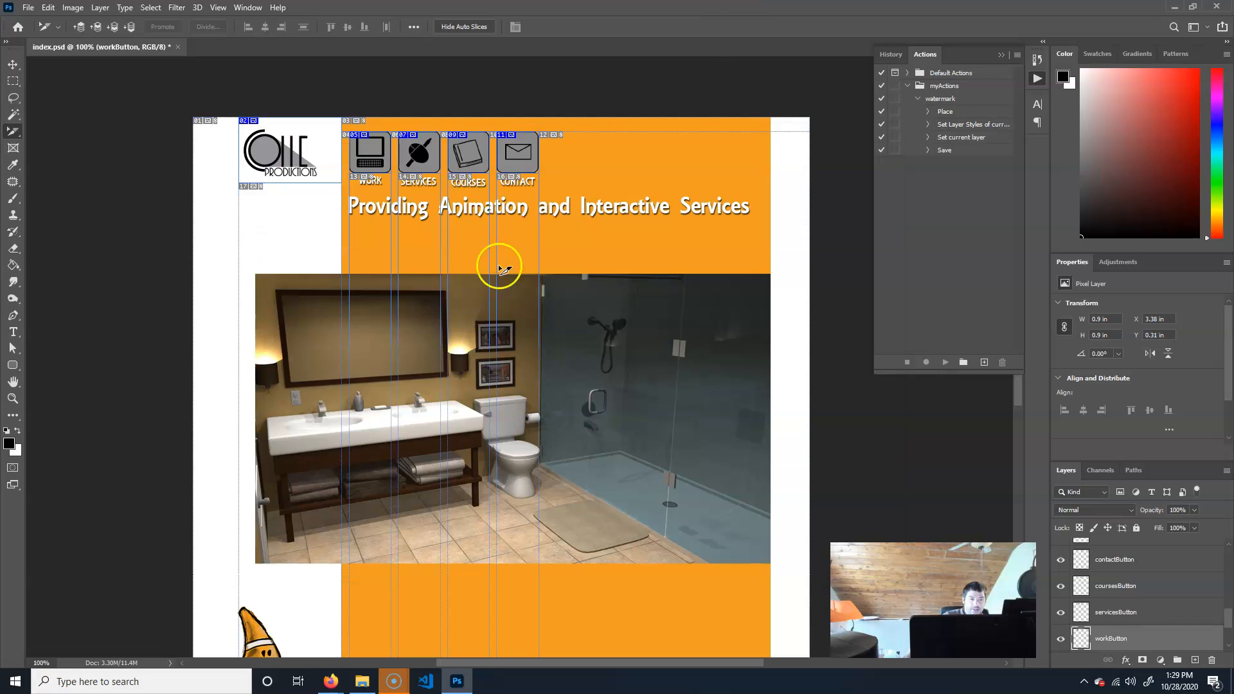
pyautogui.click(13, 65)
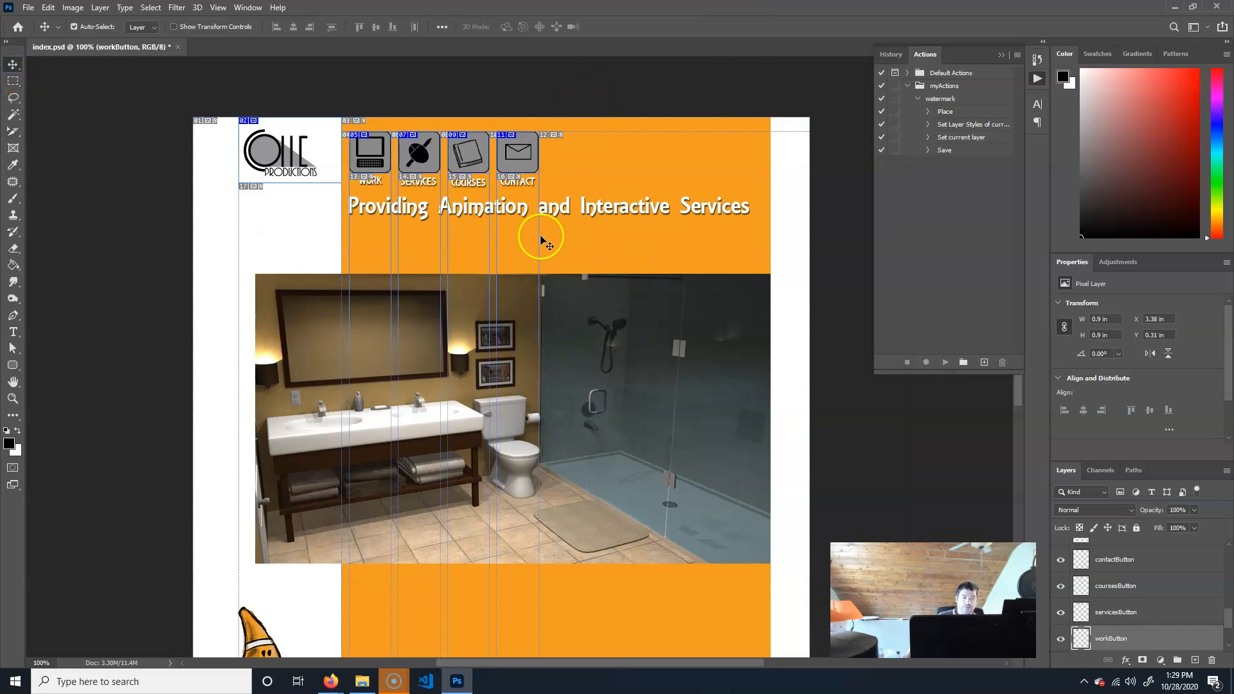
pyautogui.press('ctrl')
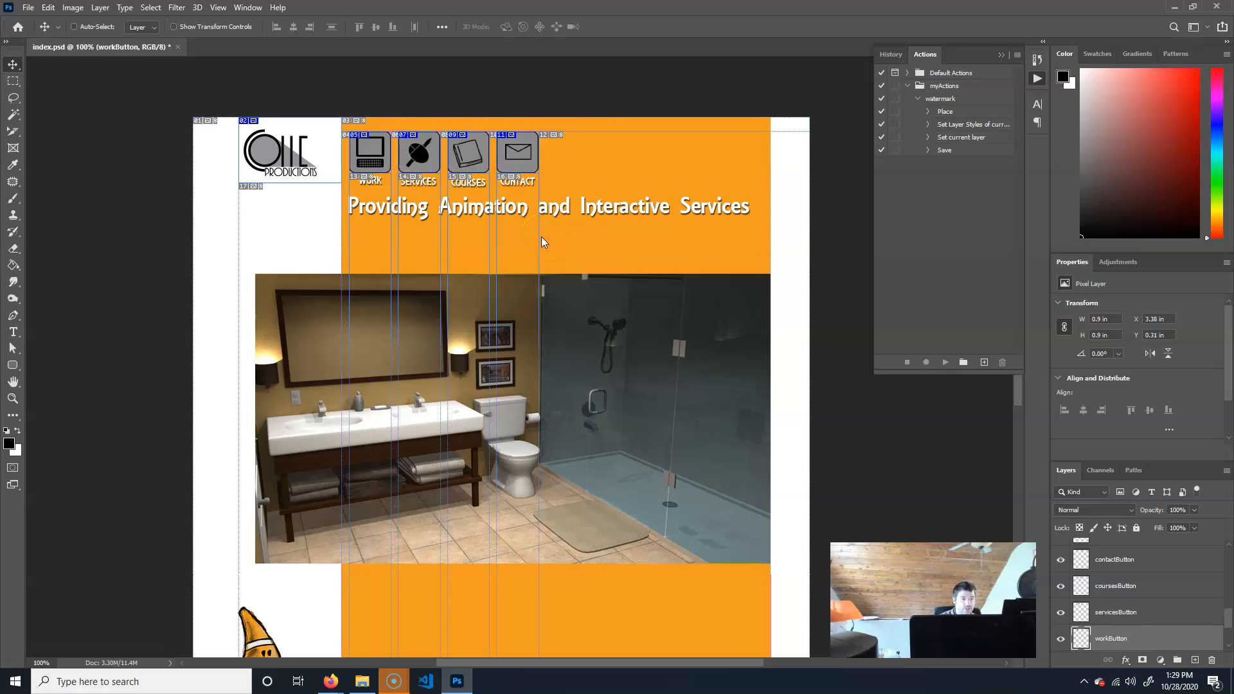
pyautogui.hotkey('ctrl', 'shift', 's')
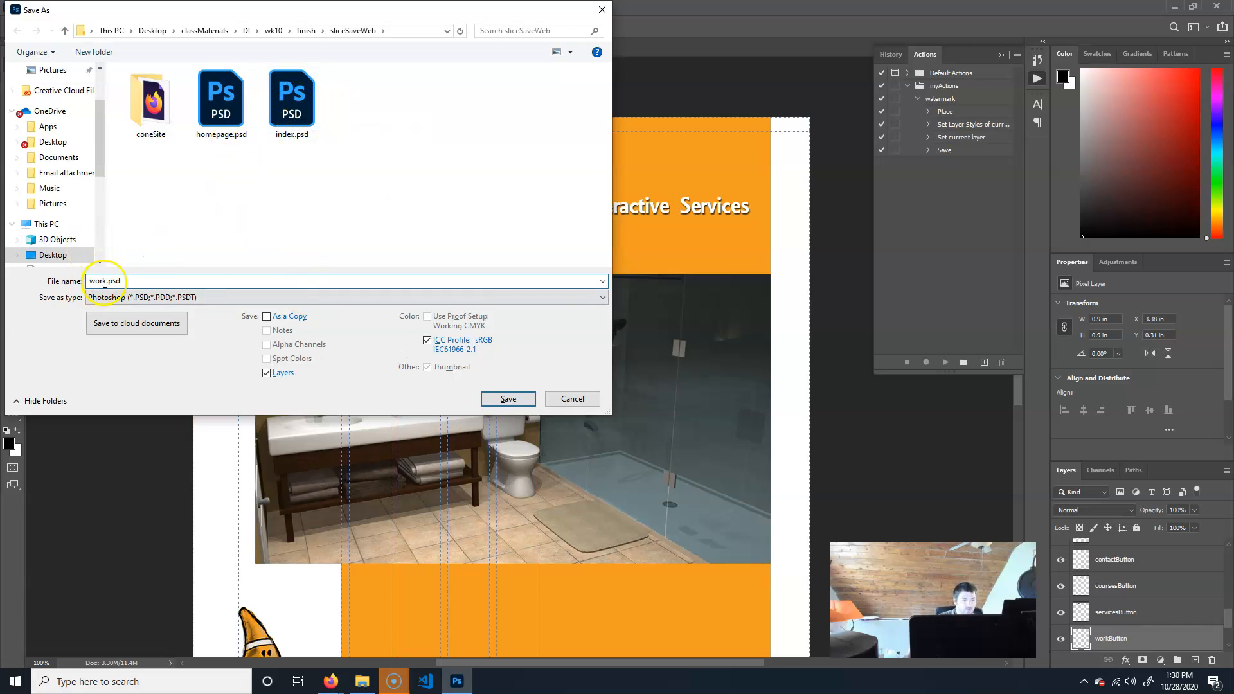
pyautogui.click(507, 399)
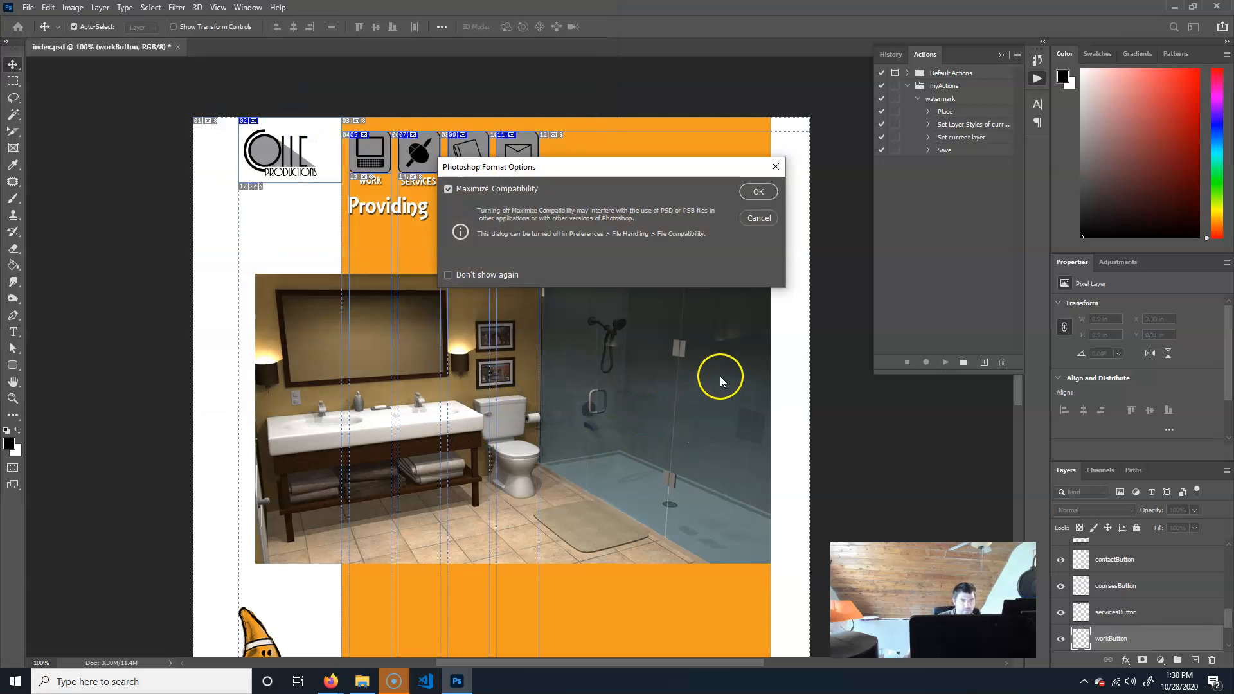
pyautogui.click(745, 198)
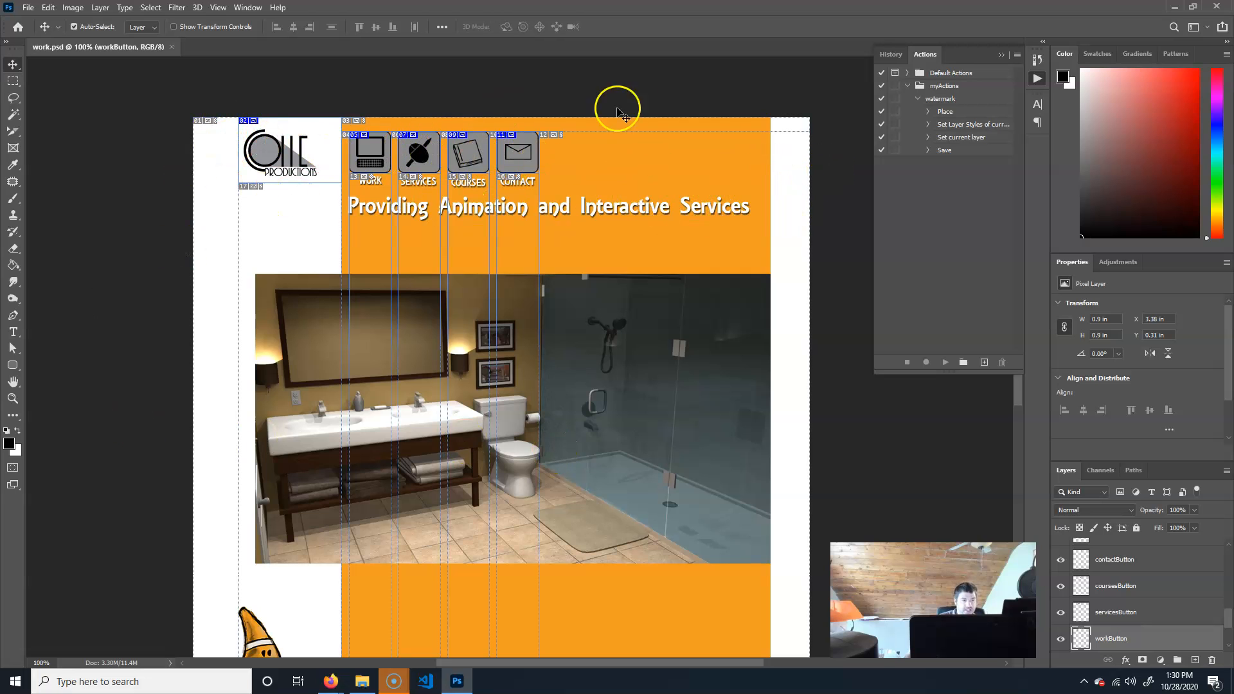
# Delete the bathroom gallery image from the page.
pyautogui.scroll(-2, 276, 450)
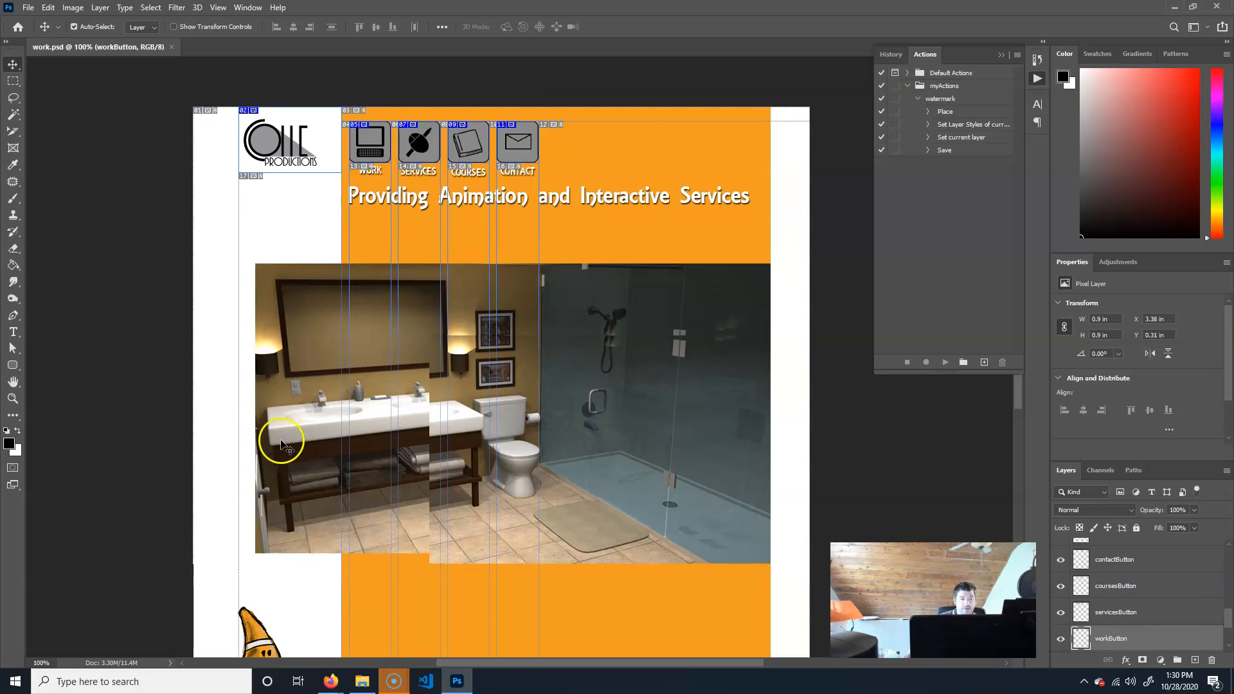
pyautogui.scroll(-1, 666, 435)
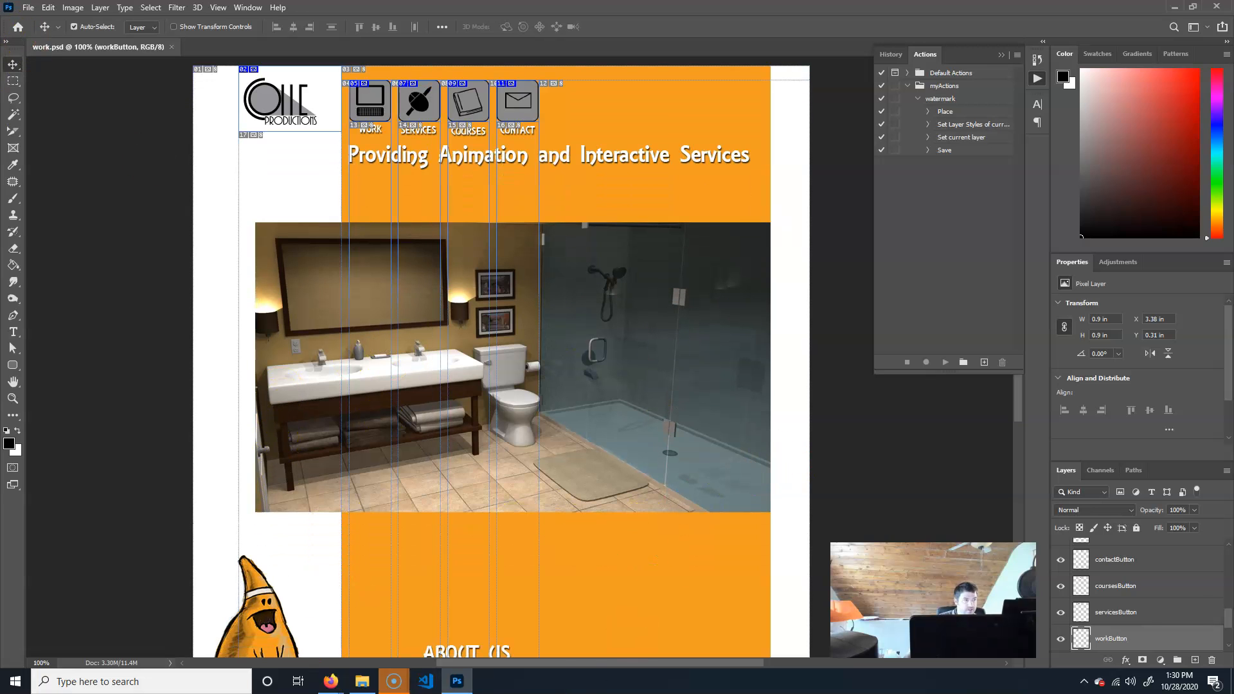
pyautogui.click(703, 312)
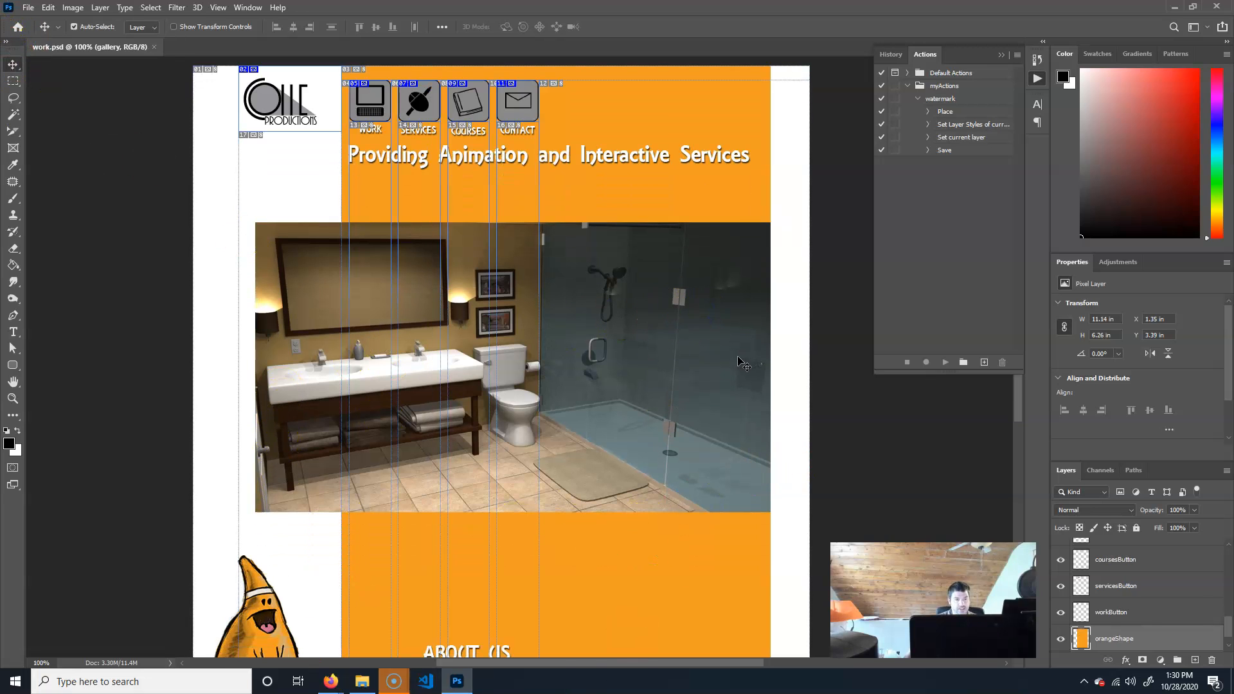
pyautogui.press('Delete')
# Delete the cone mascot illustration near the bottom of the page.
pyautogui.scroll(-3, 283, 617)
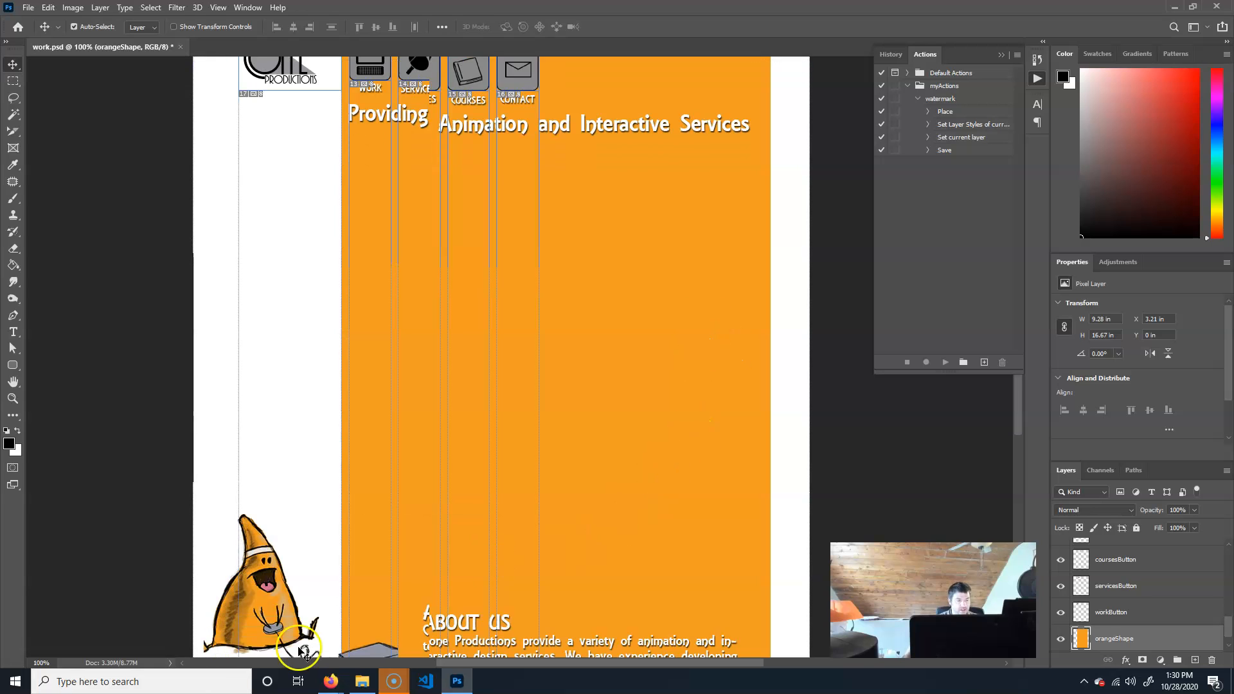
pyautogui.scroll(-2, 270, 574)
pyautogui.click(270, 573)
pyautogui.press('Delete')
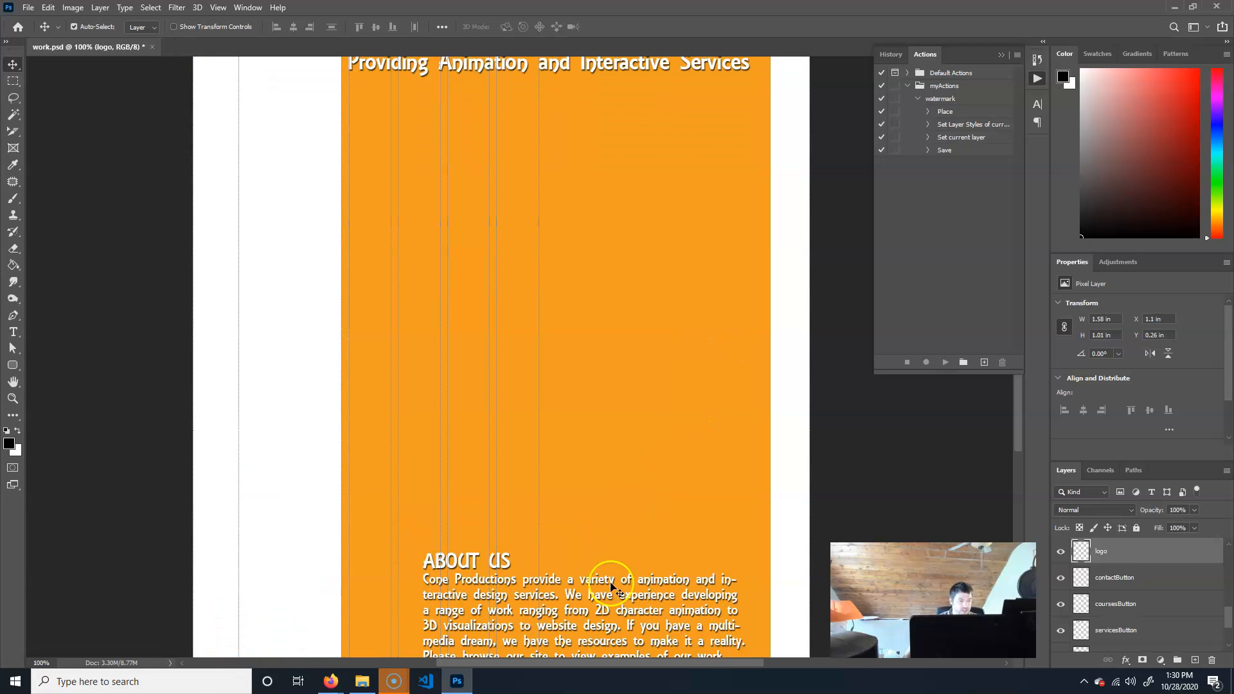
# Delete the ABOUT US text layer.
pyautogui.scroll(6, 1144, 581)
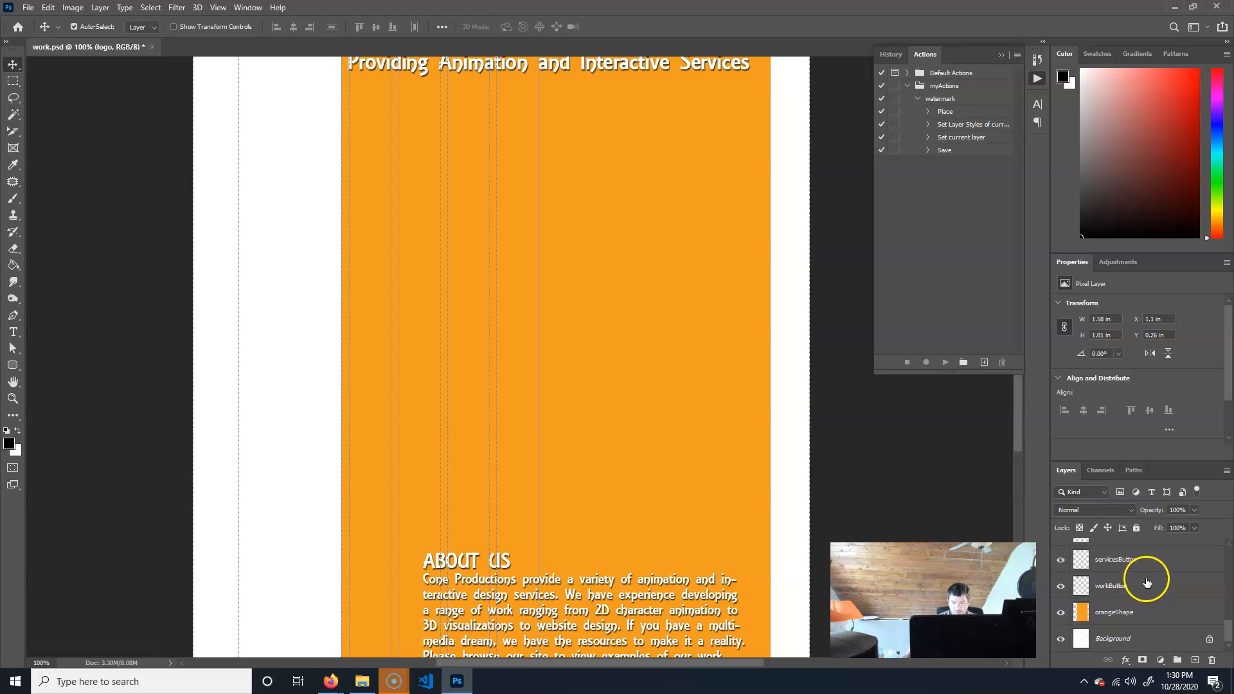
pyautogui.scroll(-1, 1159, 590)
pyautogui.scroll(-3, 1152, 587)
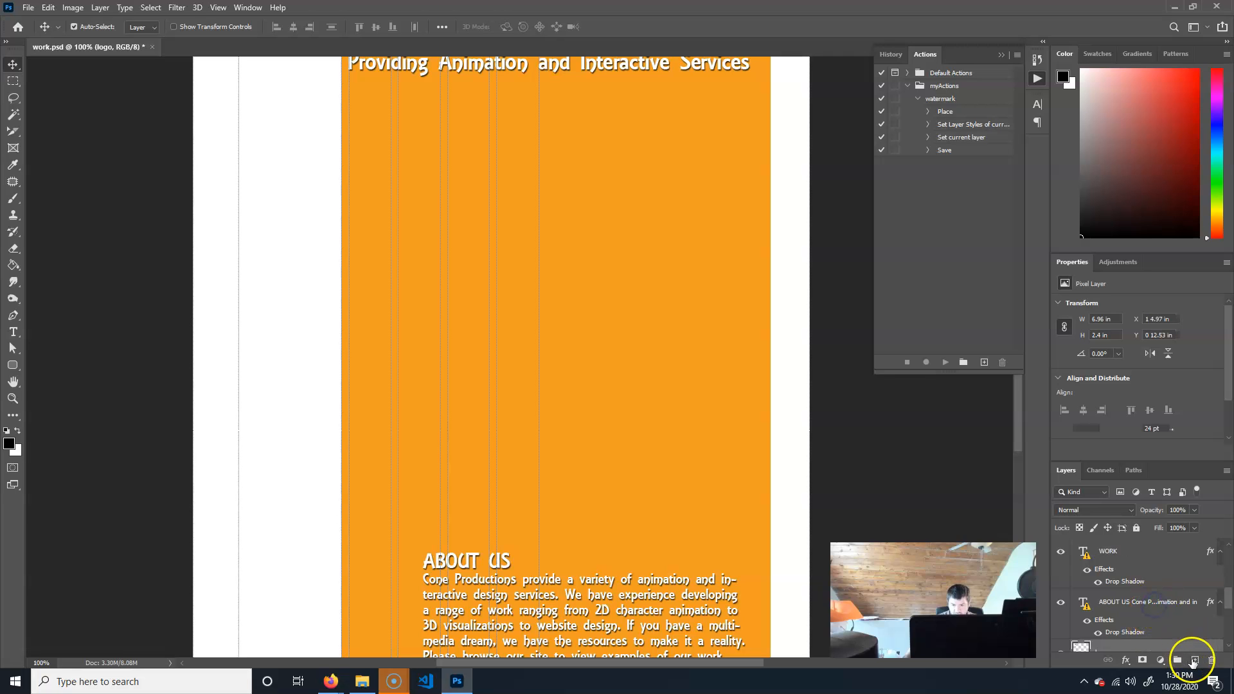
pyautogui.click(1144, 611)
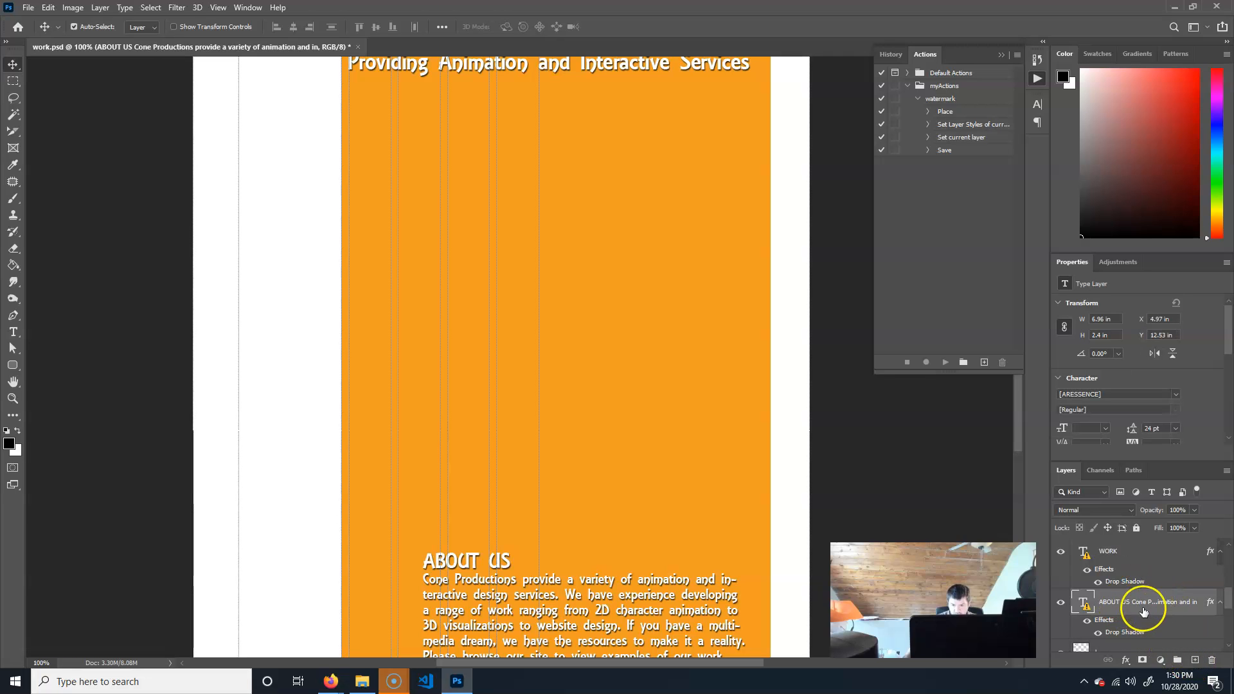
pyautogui.click(1213, 662)
pyautogui.click(572, 253)
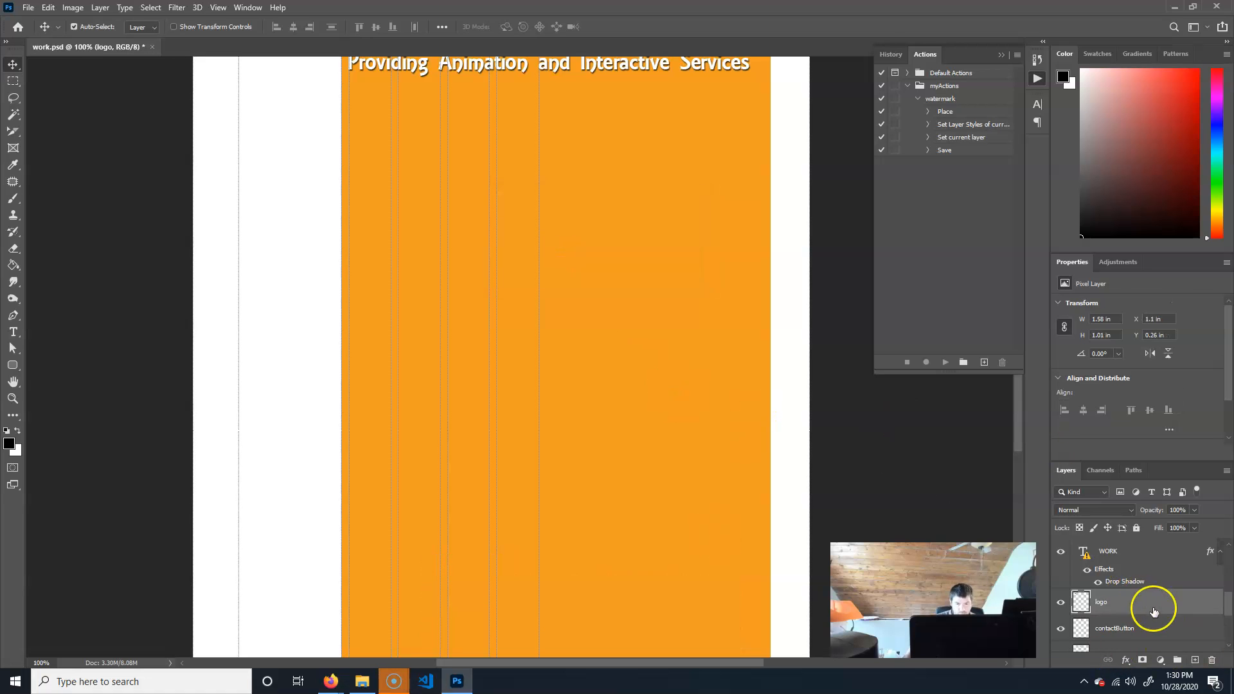
# Add a new empty layer and move it above the logo layer in the layer stack.
pyautogui.scroll(3, 1154, 611)
pyautogui.scroll(5, 529, 378)
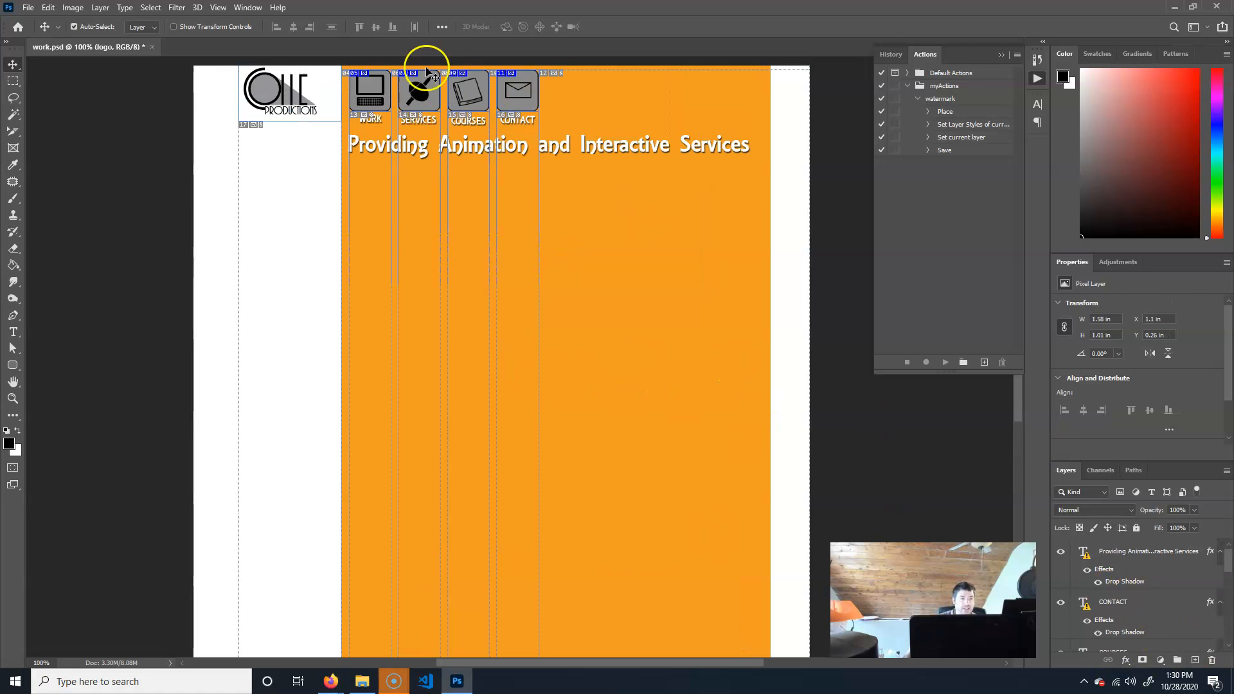
pyautogui.scroll(4, 721, 270)
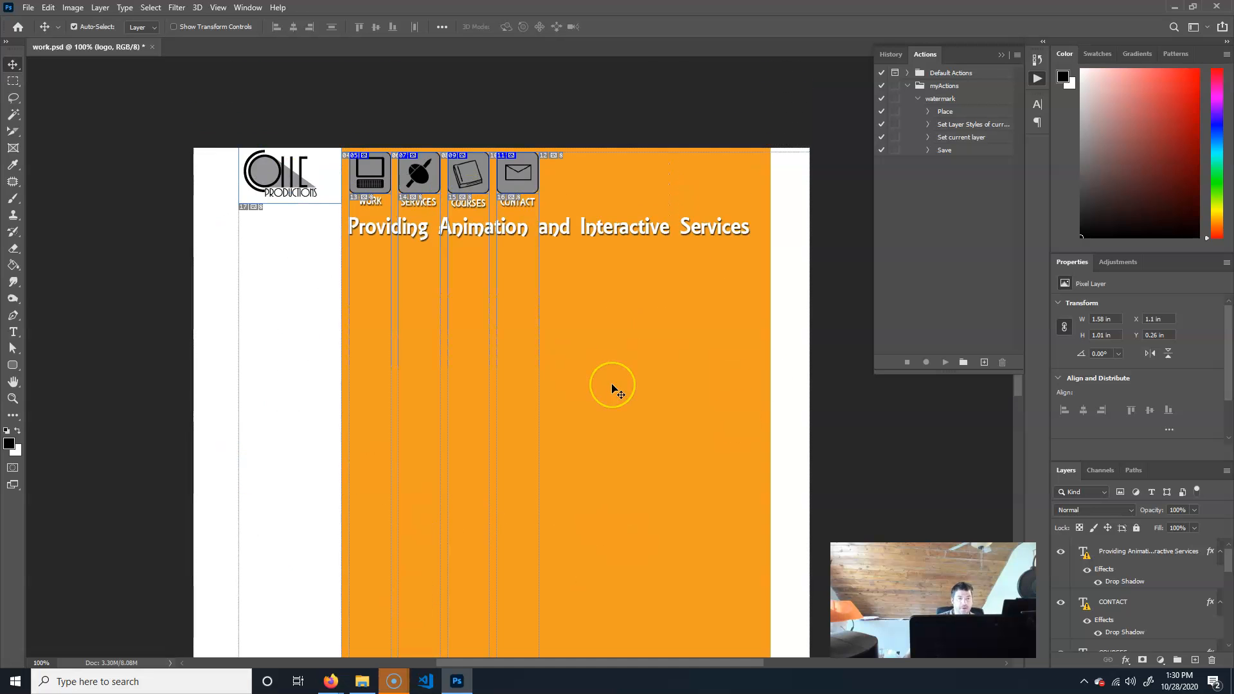
pyautogui.scroll(5, 612, 388)
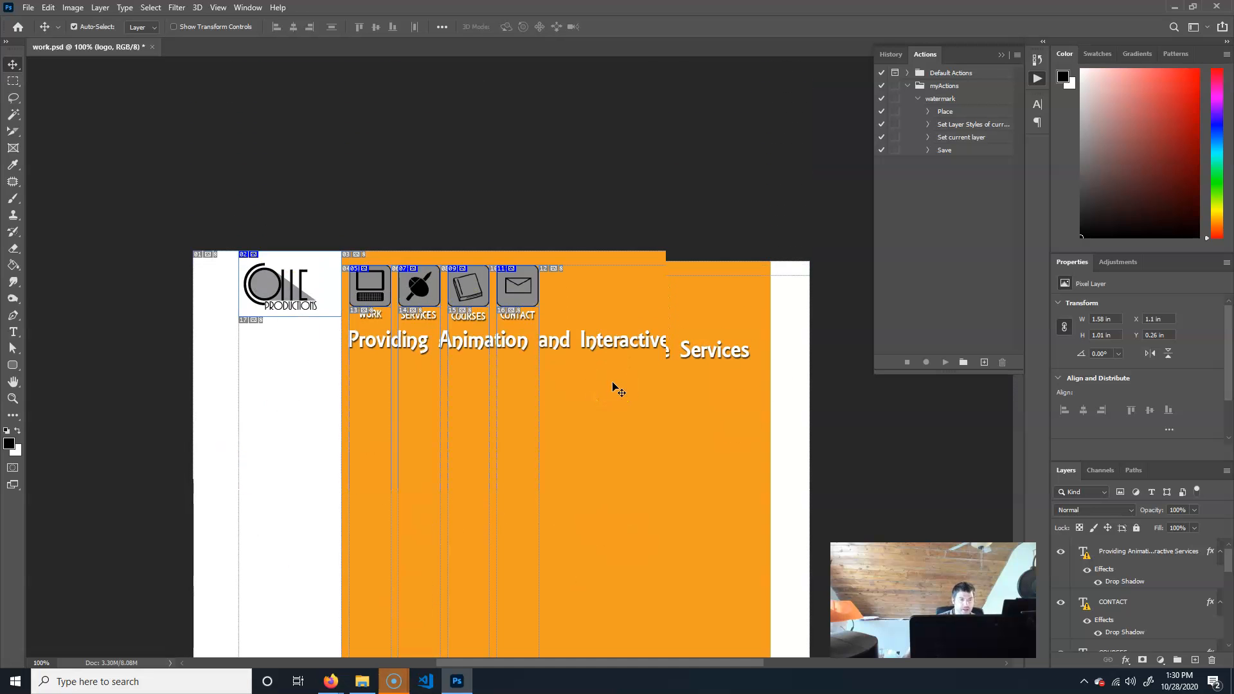
pyautogui.scroll(-2, 614, 388)
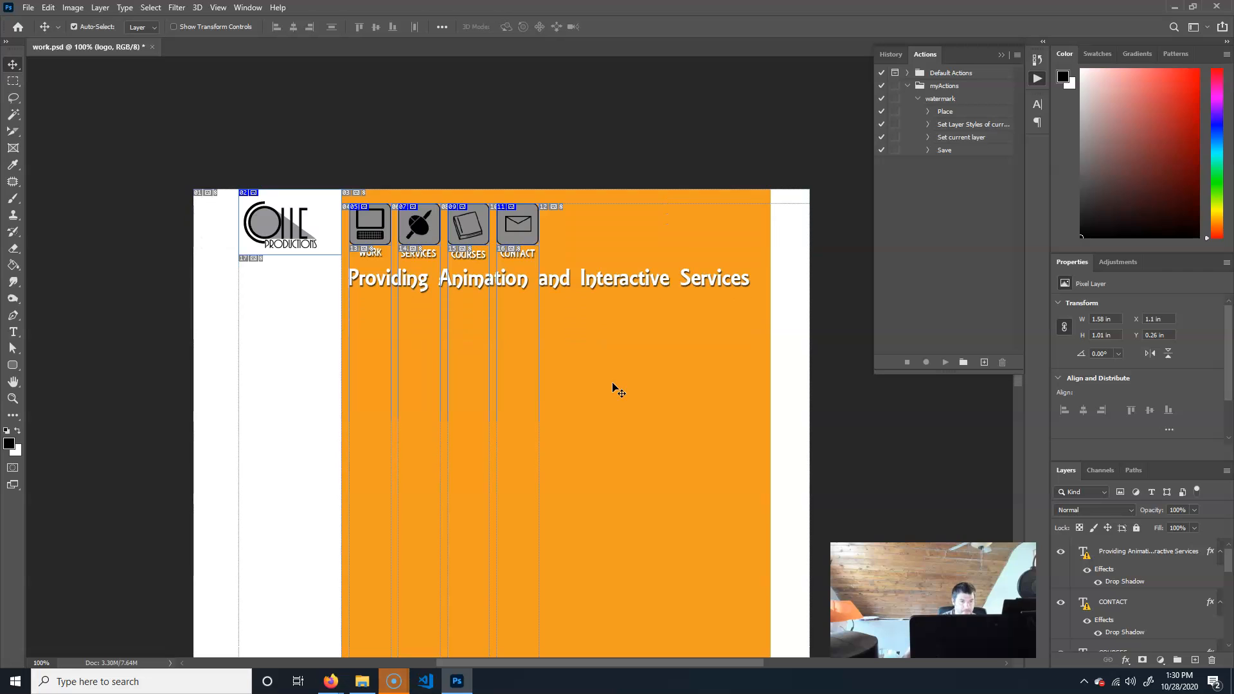
pyautogui.scroll(-1, 614, 388)
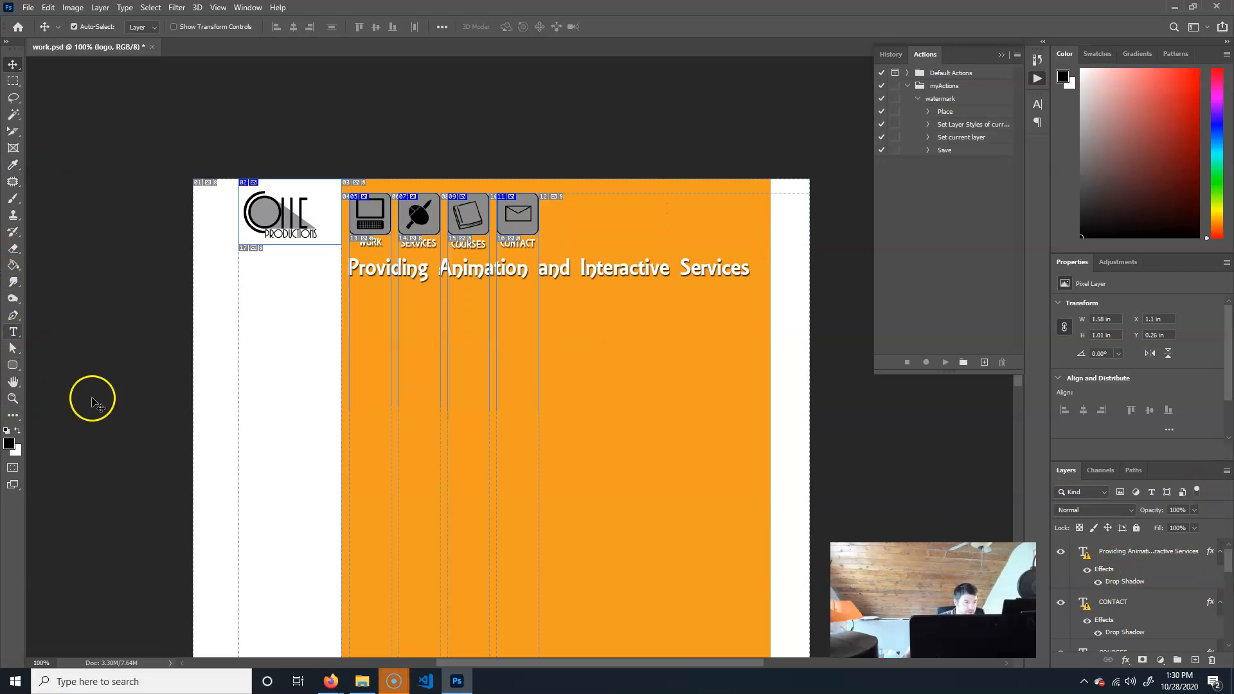
pyautogui.click(1194, 660)
pyautogui.moveTo(1138, 638); pyautogui.dragTo(1144, 546)
pyautogui.scroll(-5, 1170, 604)
pyautogui.scroll(5, 1171, 611)
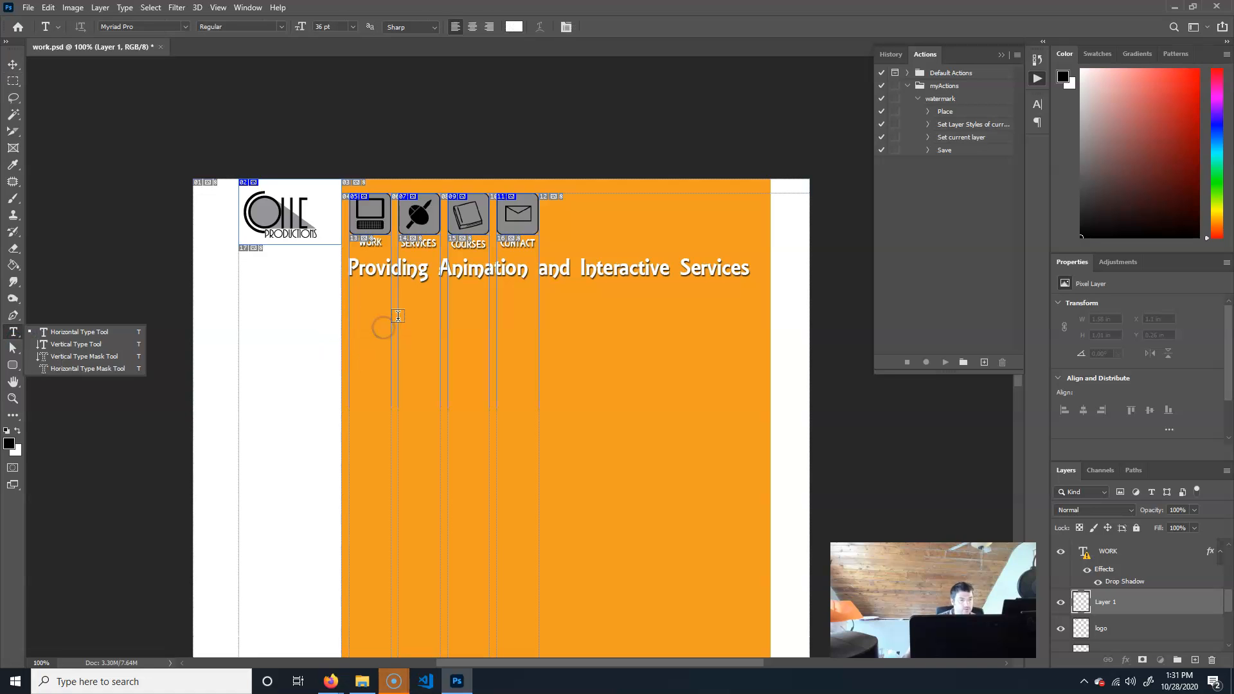
# Switch to the Horizontal Type tool and set the font to Arial Black.
pyautogui.click(76, 344)
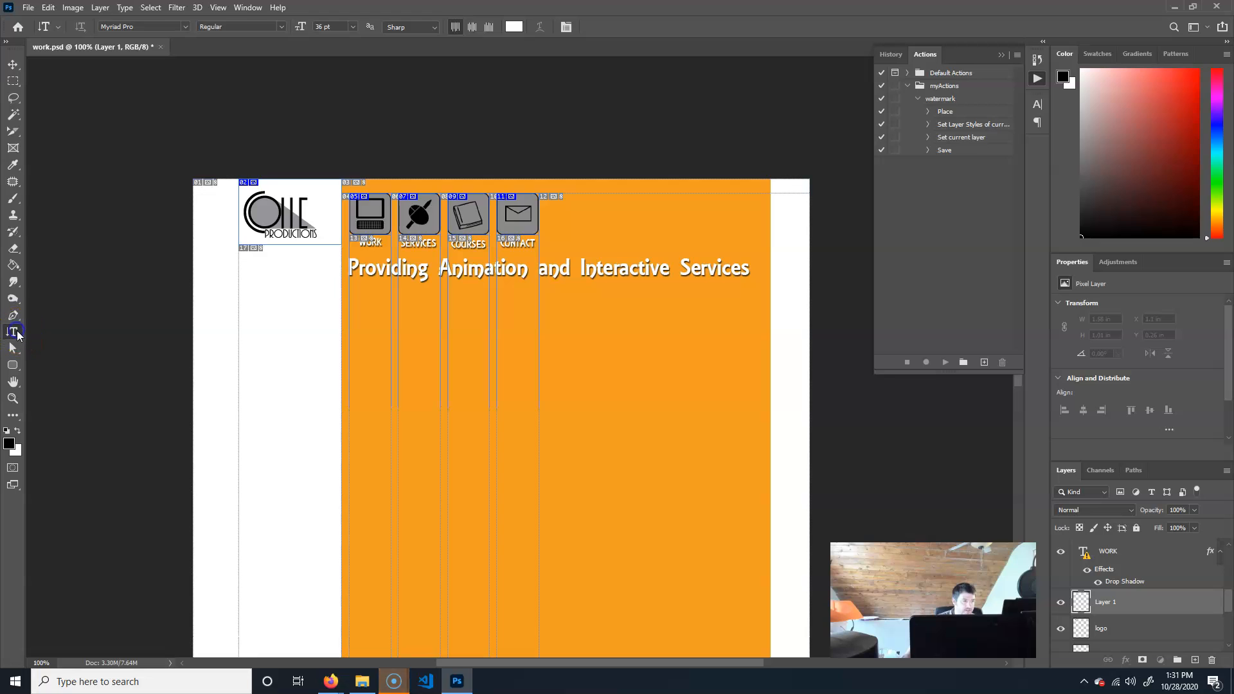
pyautogui.rightClick(18, 335)
pyautogui.click(68, 332)
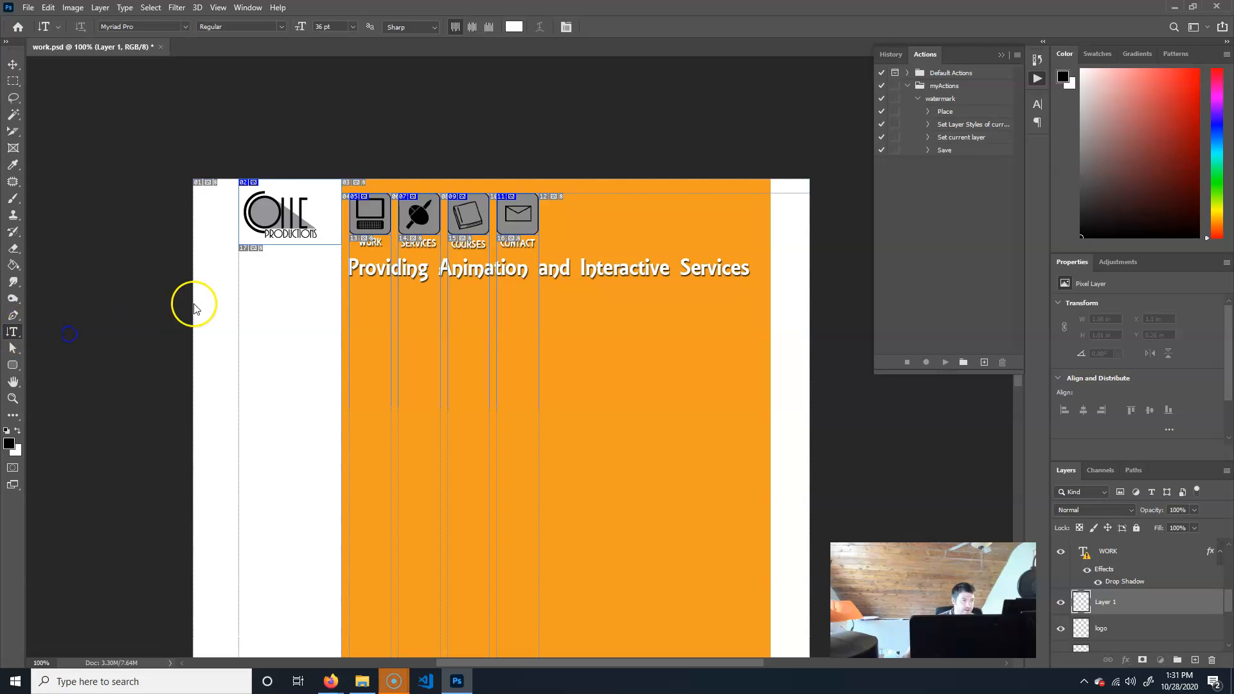
pyautogui.click(159, 30)
pyautogui.click(157, 24)
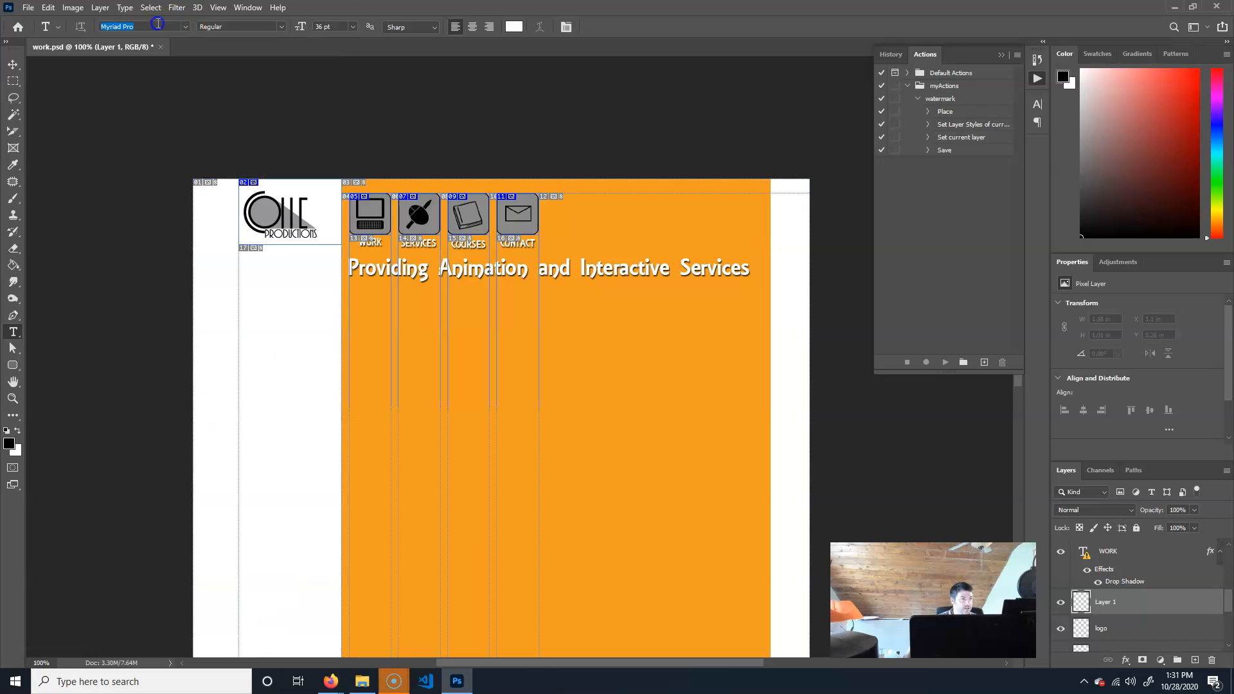
pyautogui.write('arial')
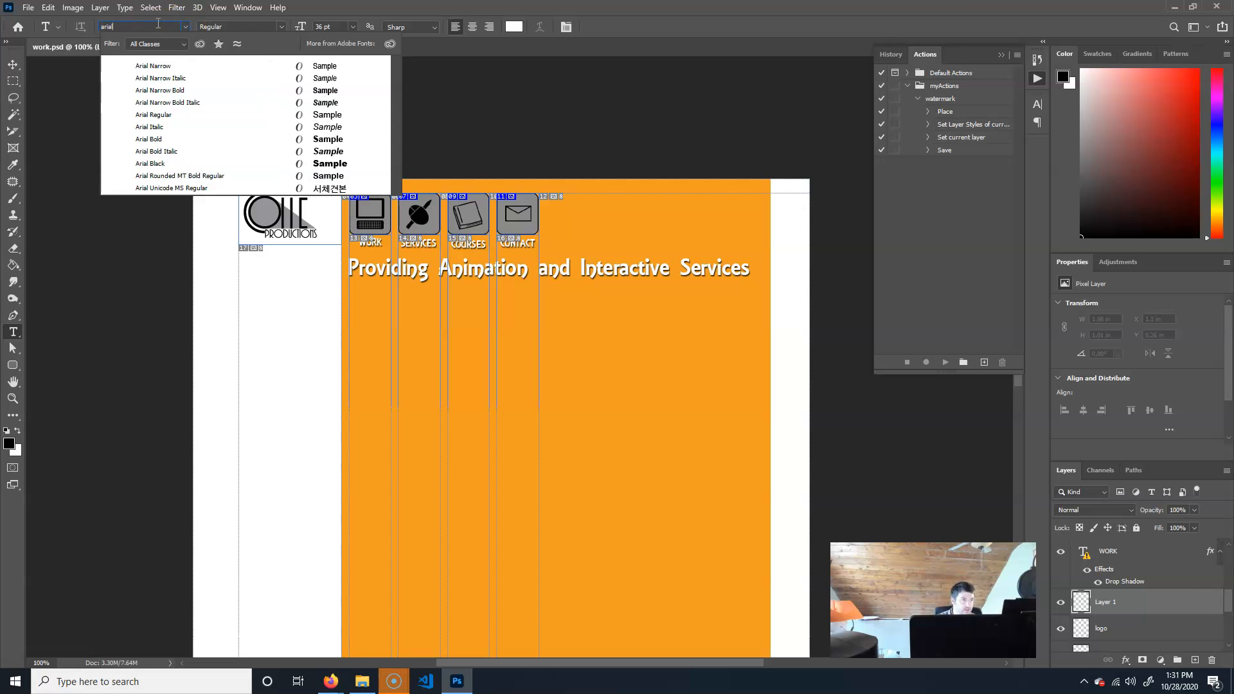
pyautogui.press('Down')
pyautogui.press('Down')
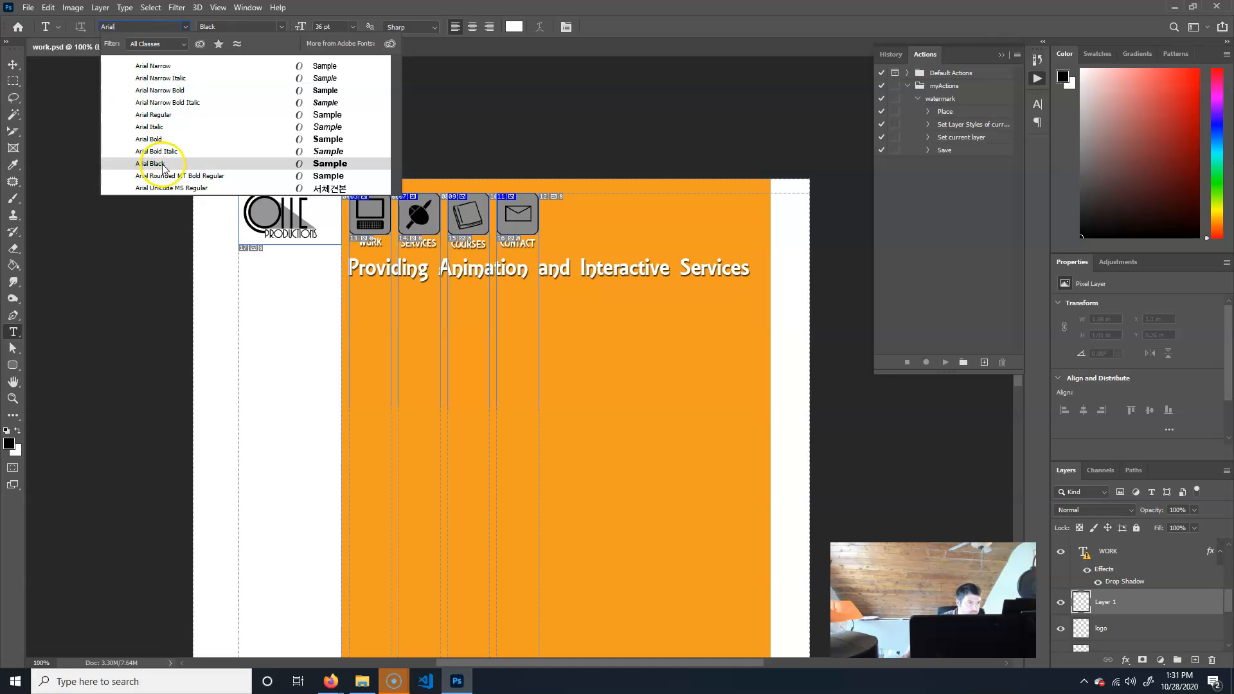
pyautogui.click(132, 164)
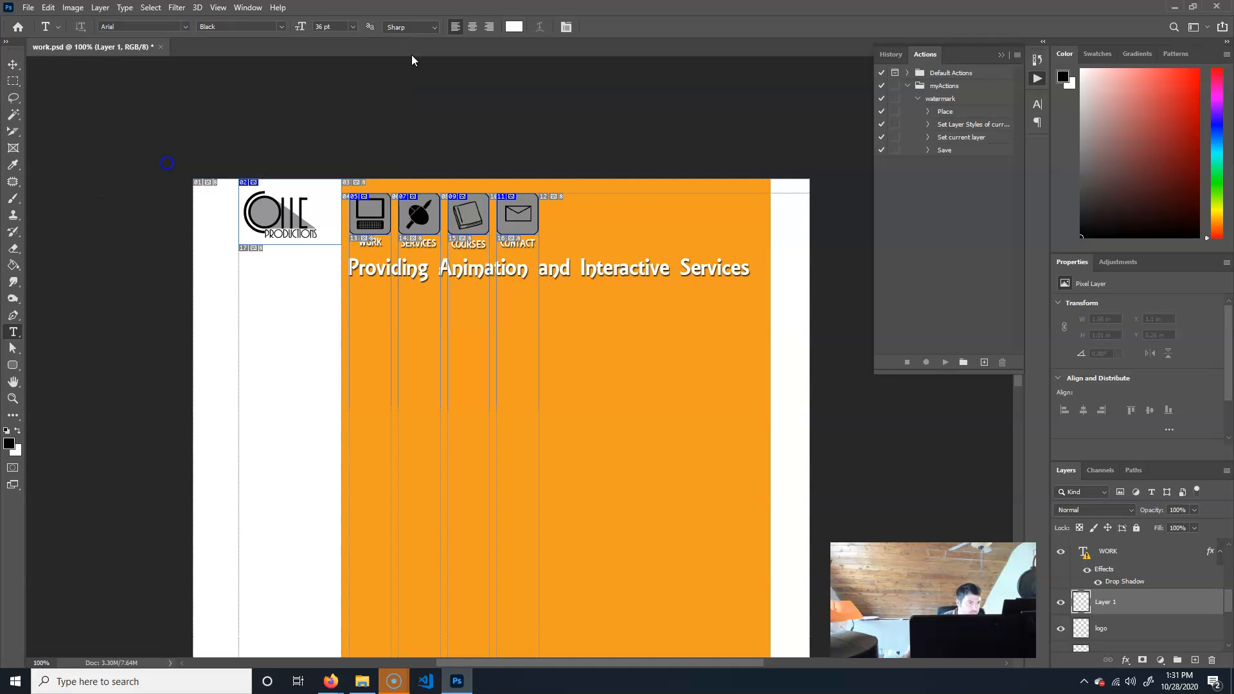
# Set the text size to 48 pt and type the heading Work below the tagline.
pyautogui.click(352, 26)
pyautogui.click(347, 170)
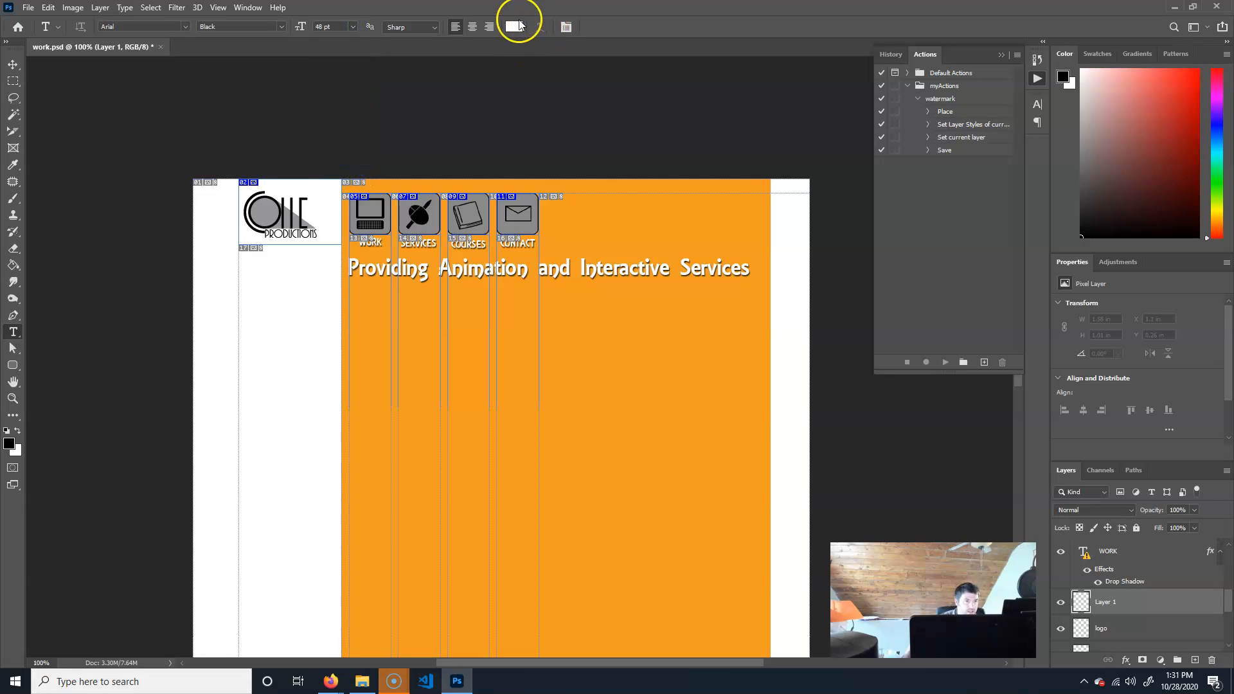
pyautogui.click(419, 329)
pyautogui.write('Work Example')
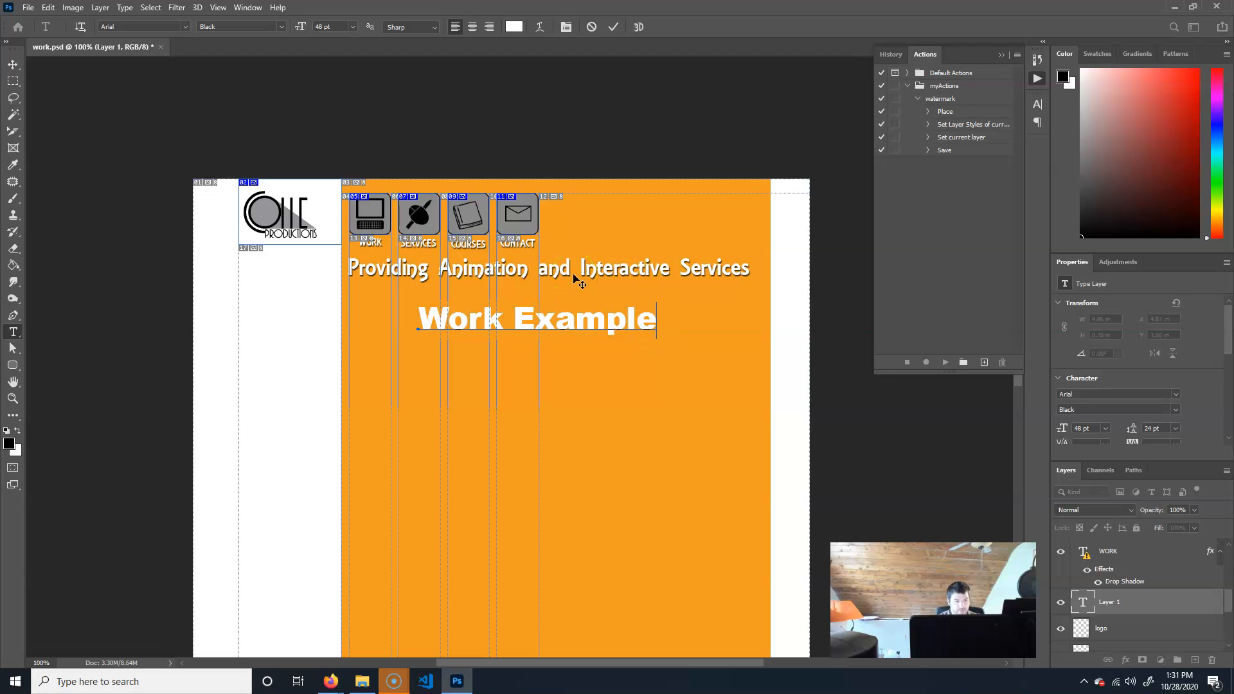
pyautogui.press('BackSpace')
pyautogui.press('BackSpace')
pyautogui.press('BackSpace')
pyautogui.press('BackSpace')
pyautogui.press('BackSpace')
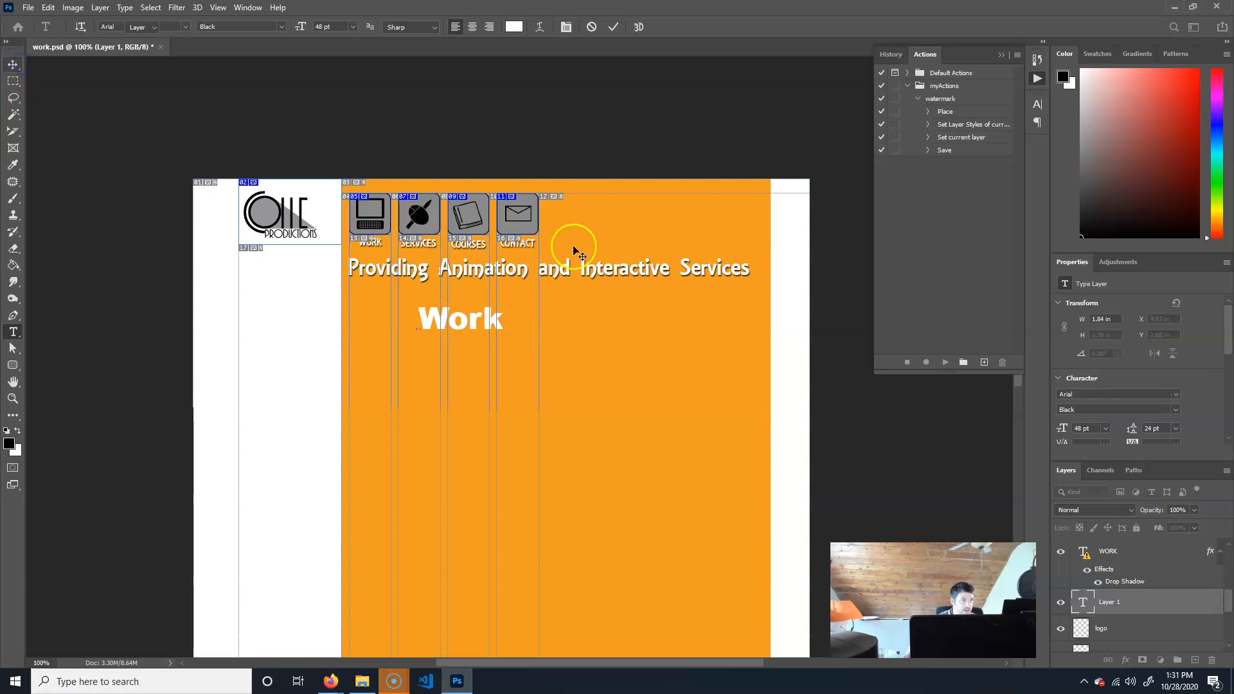
# Give the Work text a drop shadow with 75% opacity, 4 px distance, 9% spread and 2 px size.
pyautogui.click(1125, 660)
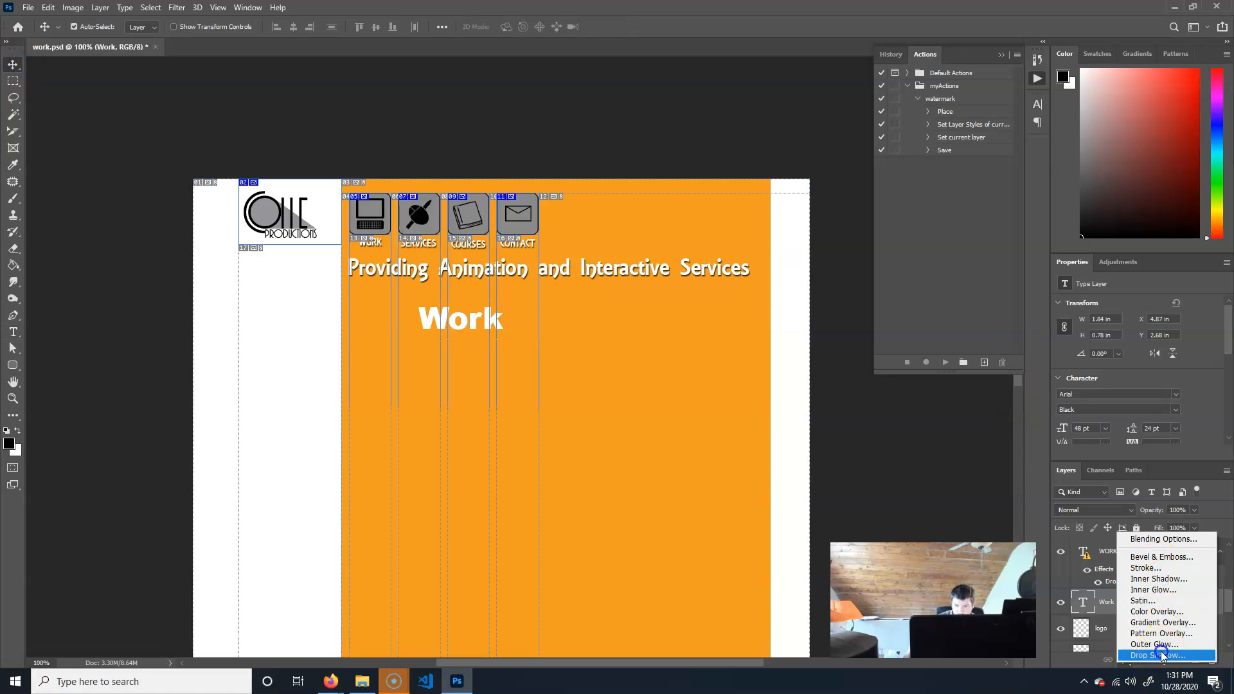
pyautogui.click(1180, 529)
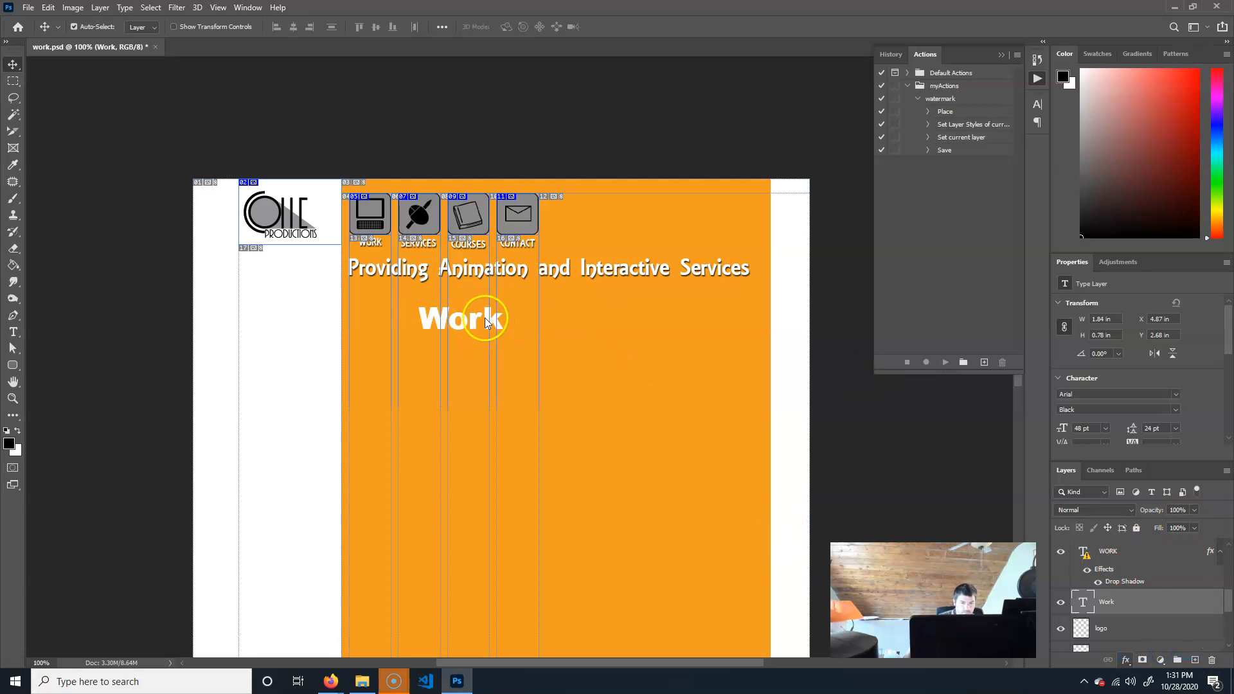
pyautogui.doubleClick(1107, 582)
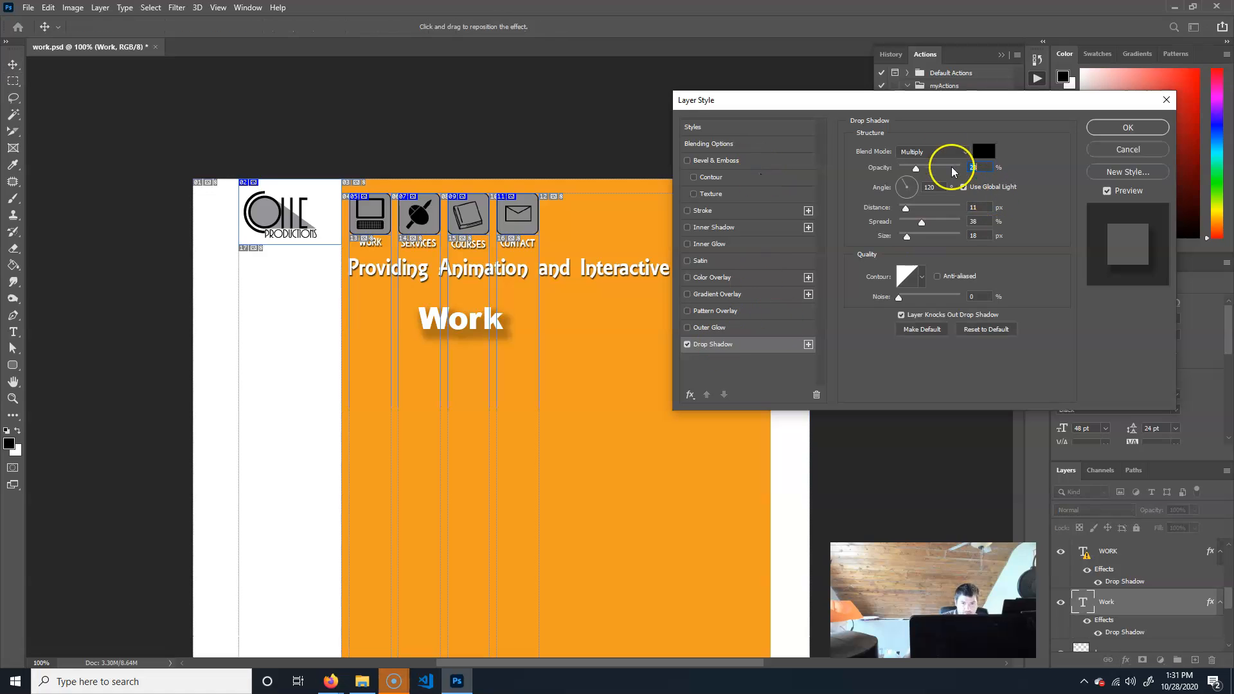
pyautogui.click(923, 223)
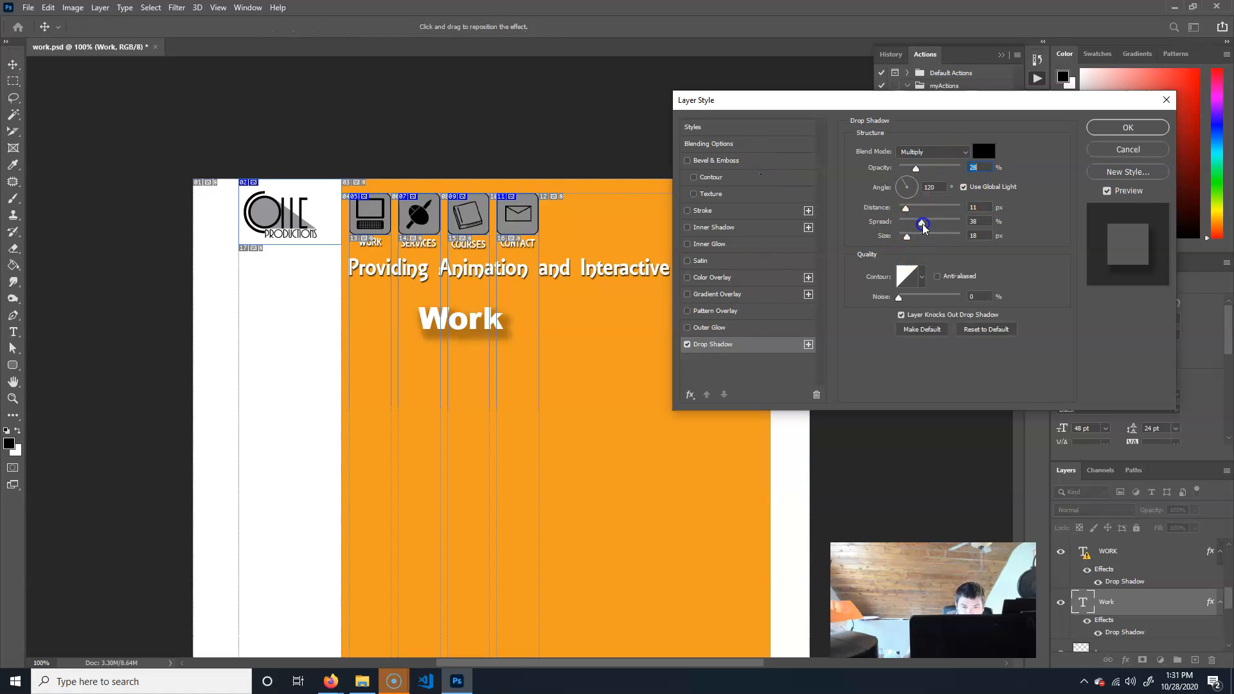
pyautogui.moveTo(907, 238); pyautogui.dragTo(903, 238)
pyautogui.click(905, 209)
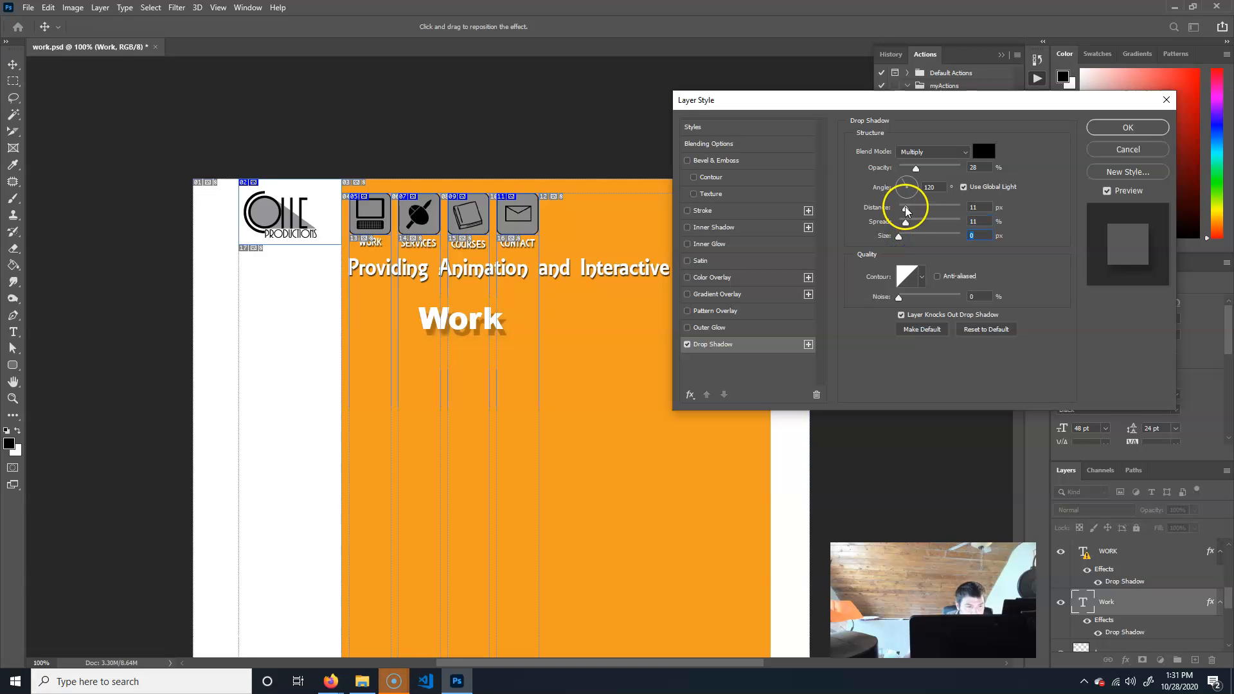
pyautogui.click(901, 237)
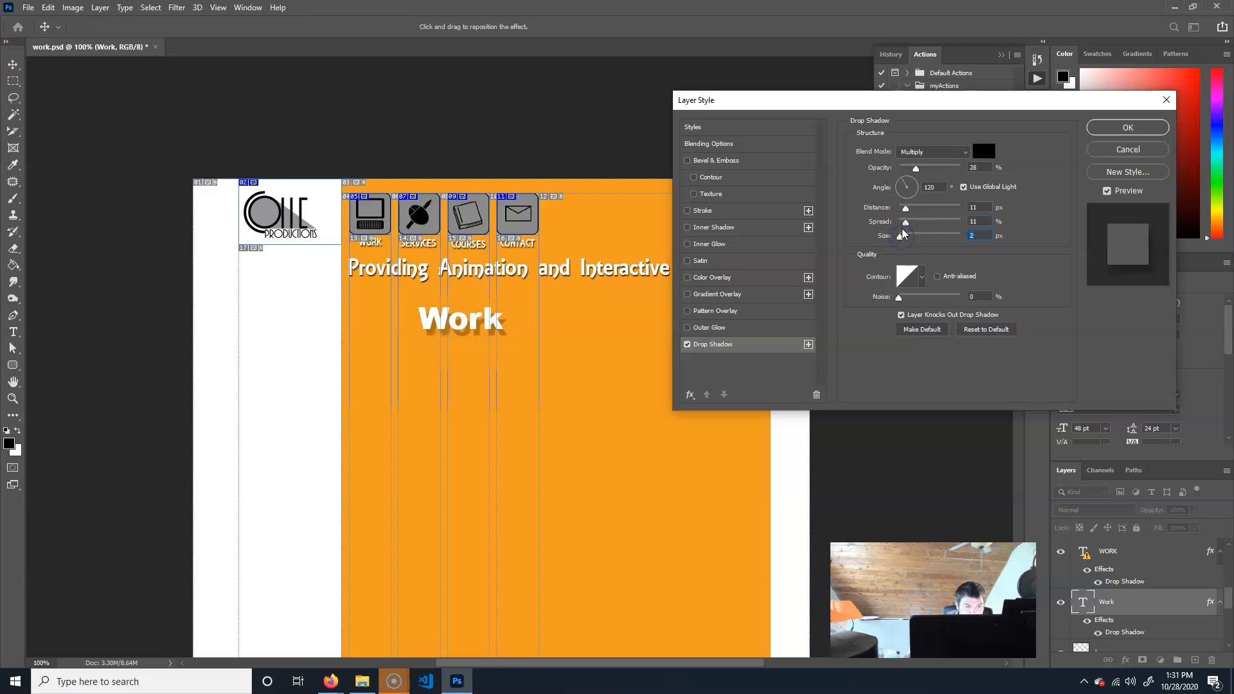
pyautogui.moveTo(908, 226); pyautogui.dragTo(911, 228)
pyautogui.moveTo(919, 171); pyautogui.dragTo(953, 175)
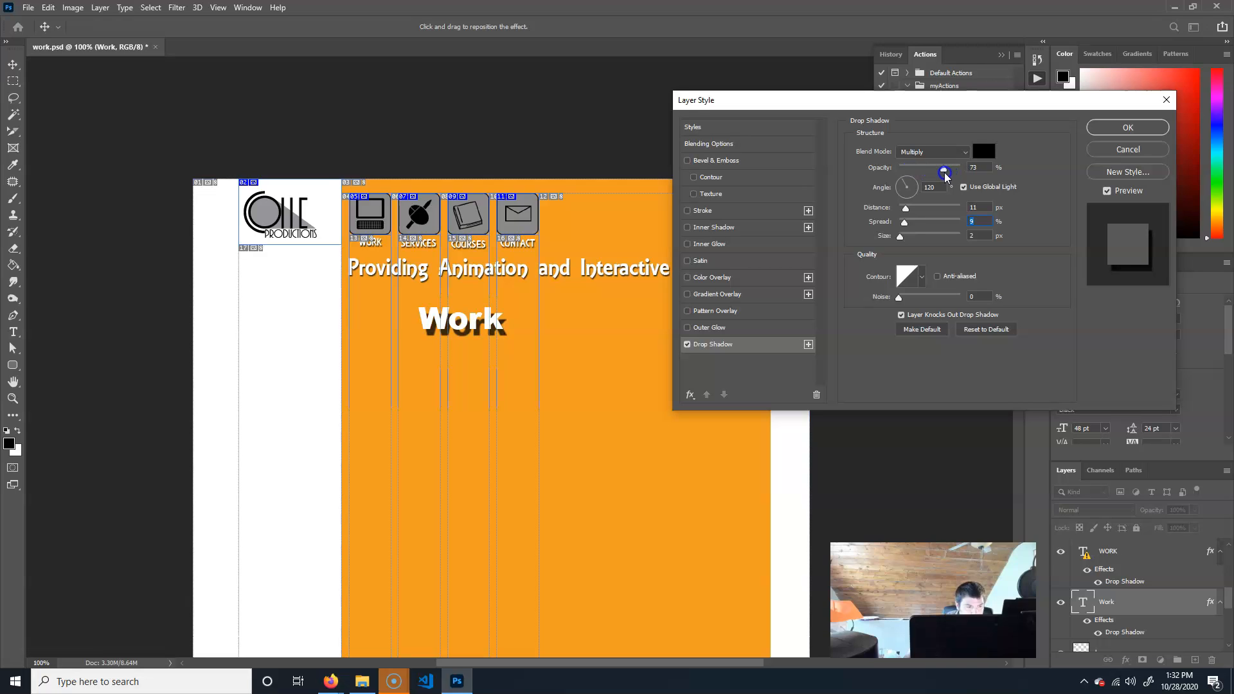
pyautogui.moveTo(905, 212); pyautogui.dragTo(903, 214)
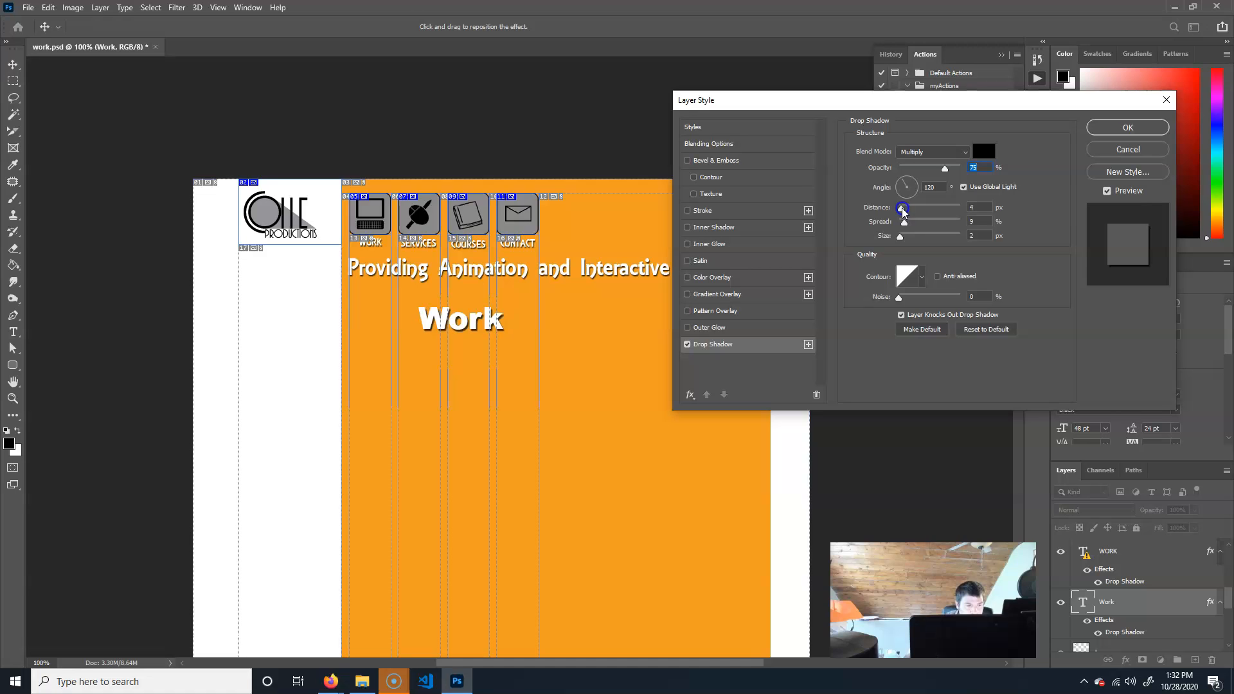
pyautogui.click(1129, 132)
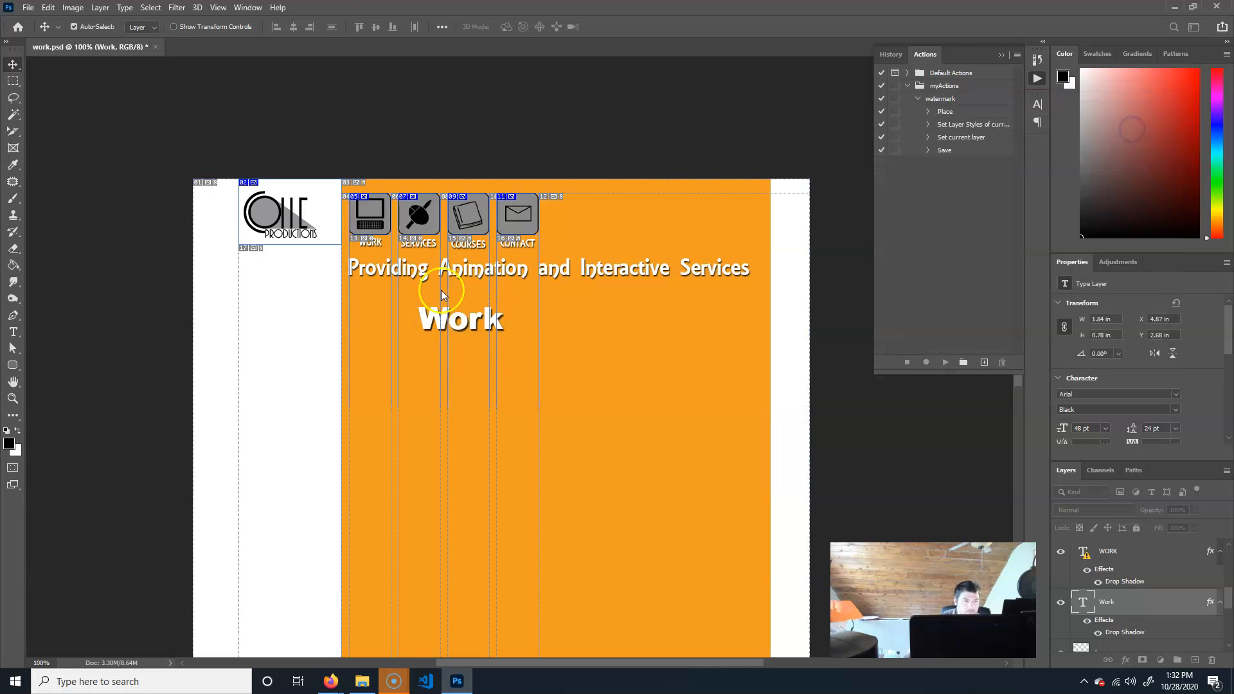
# Move the Work heading and scale it up to about 173% with Free Transform.
pyautogui.moveTo(472, 328); pyautogui.dragTo(412, 350)
pyautogui.hotkey('ctrl', 't')
pyautogui.moveTo(509, 323); pyautogui.dragTo(538, 318)
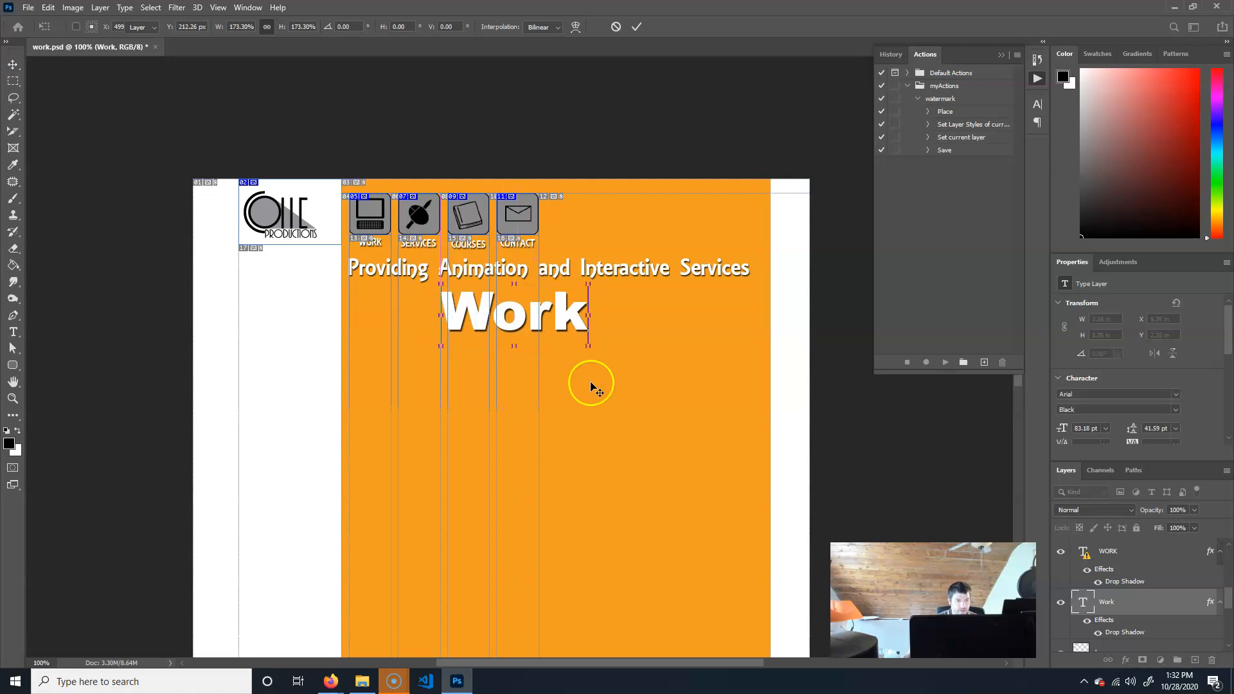
pyautogui.press('Return')
# Place bathroomRenderTextured.png from finish > actionsBatchDroplet > originals as an embedded image below the heading.
pyautogui.click(29, 9)
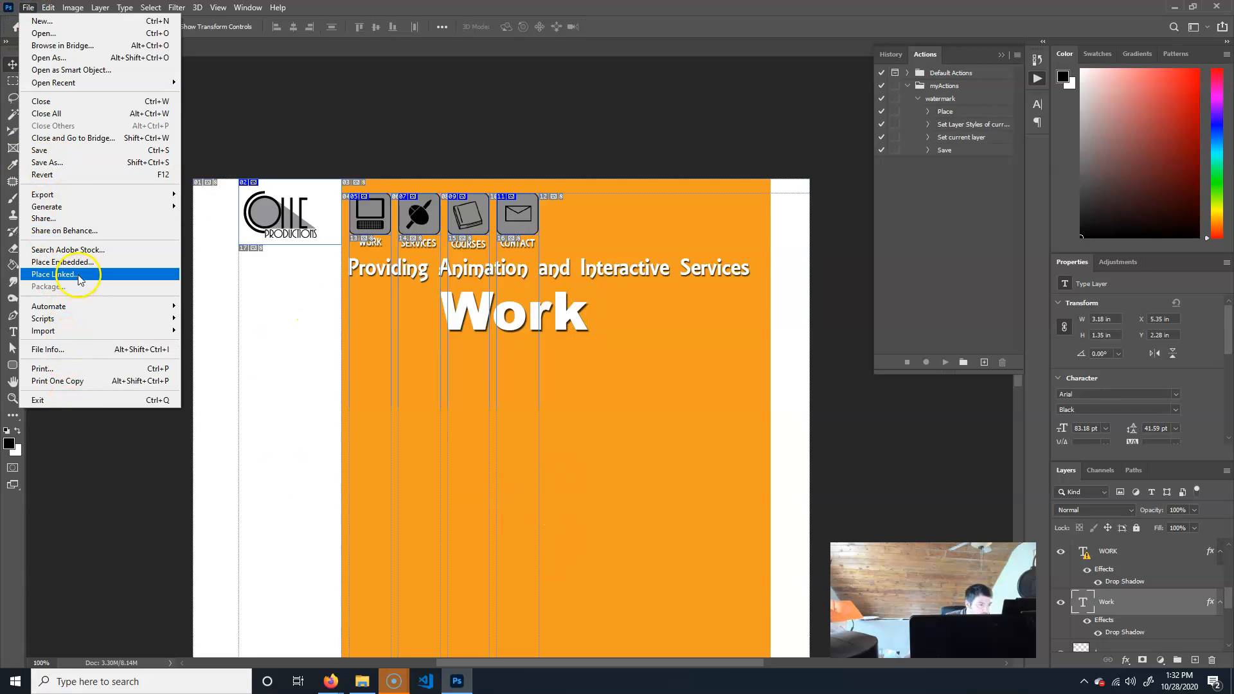
pyautogui.click(64, 262)
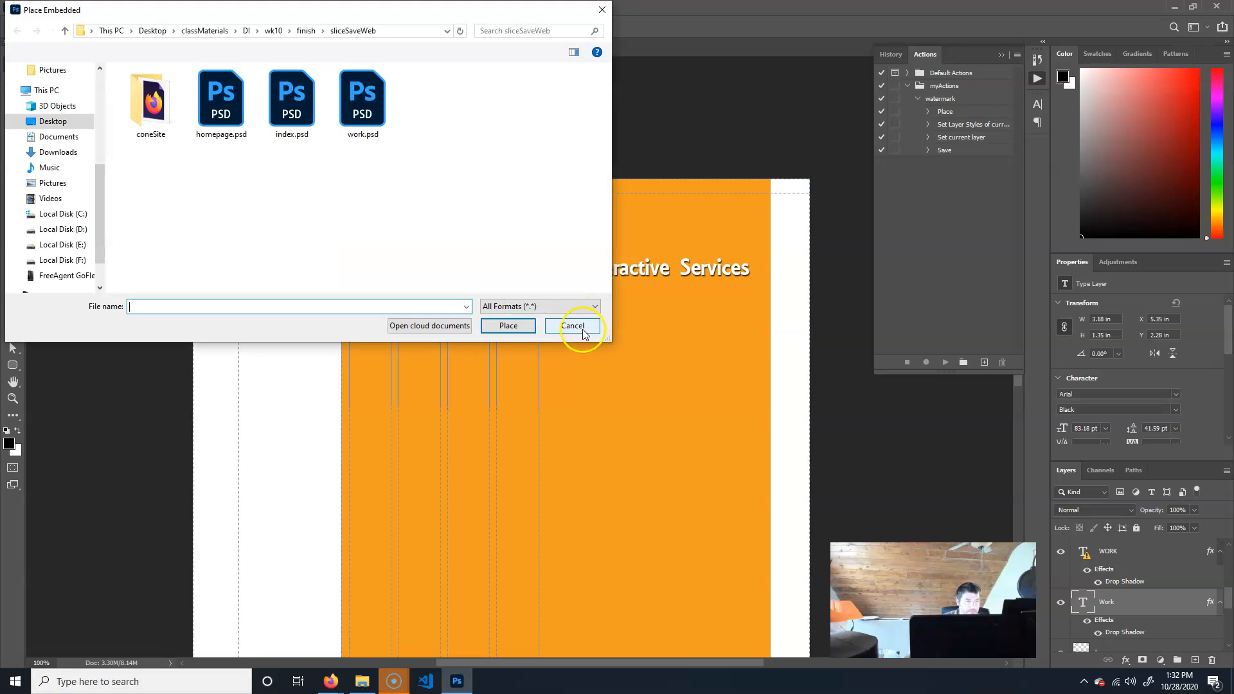
pyautogui.click(306, 31)
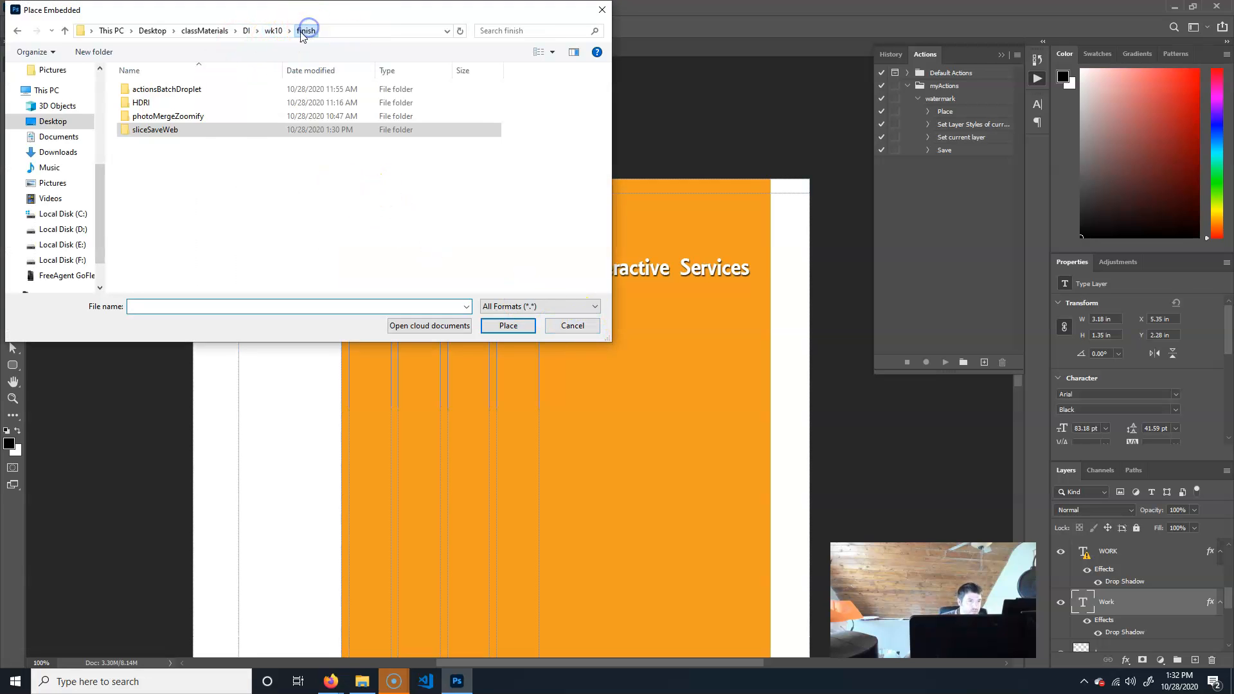
pyautogui.doubleClick(126, 90)
pyautogui.doubleClick(125, 104)
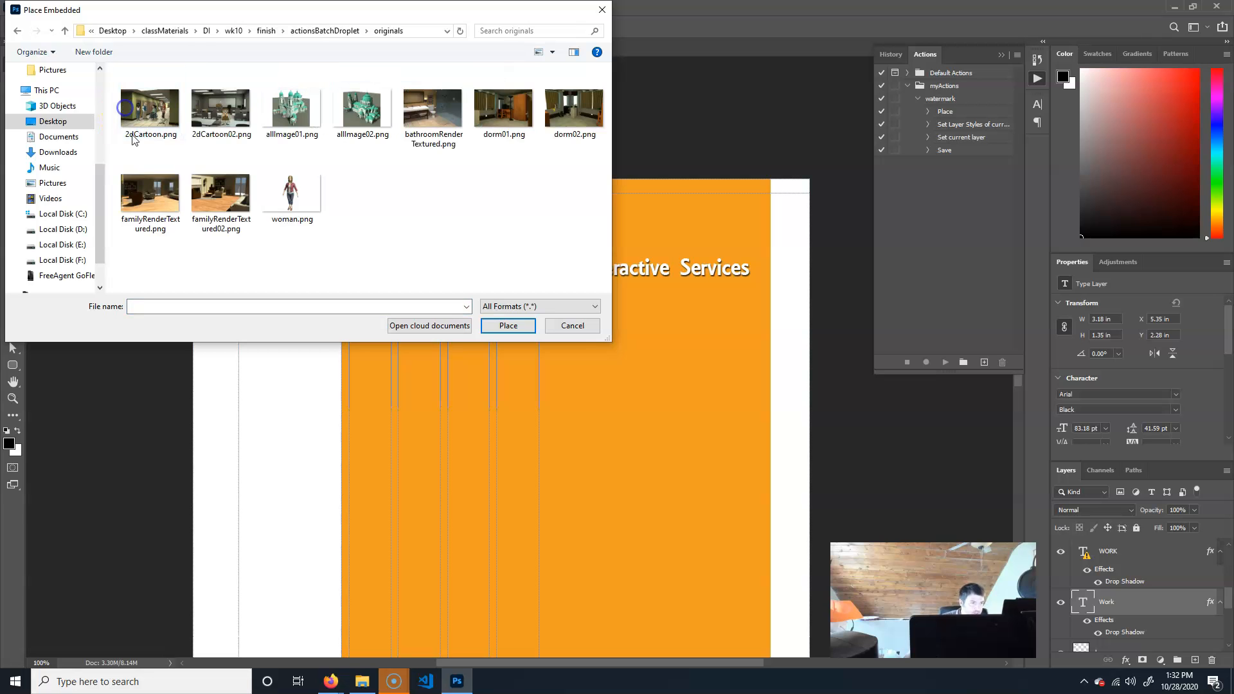
pyautogui.click(424, 111)
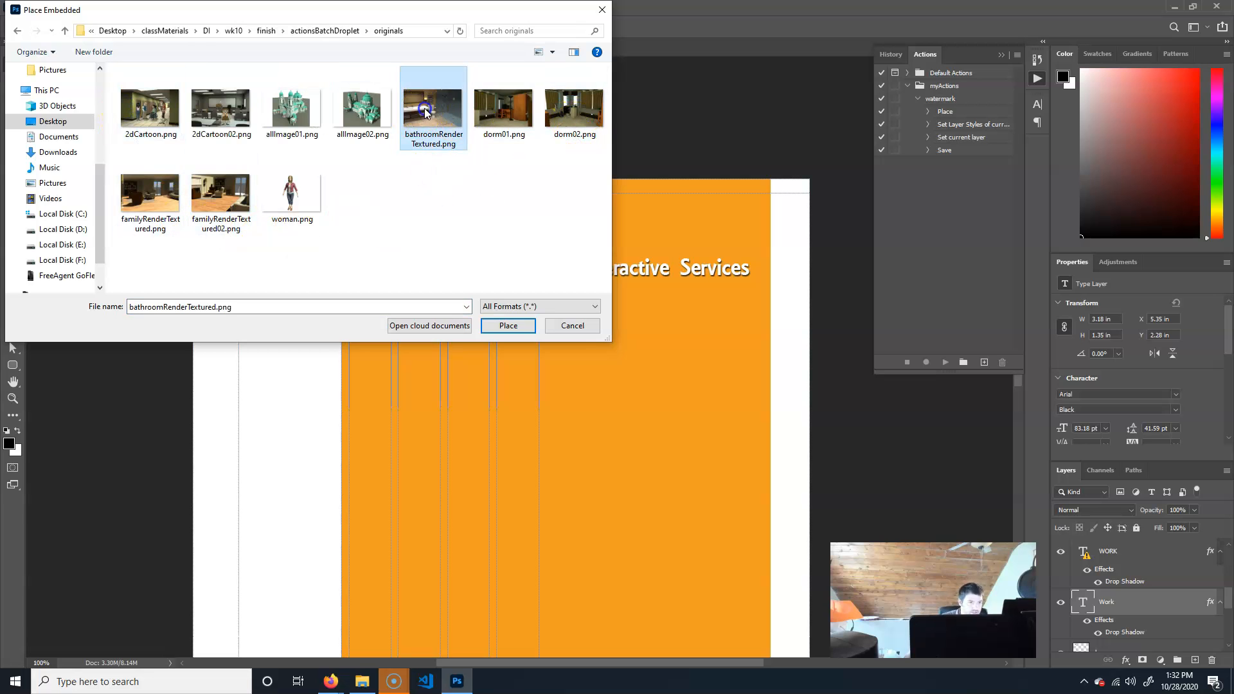
pyautogui.click(508, 326)
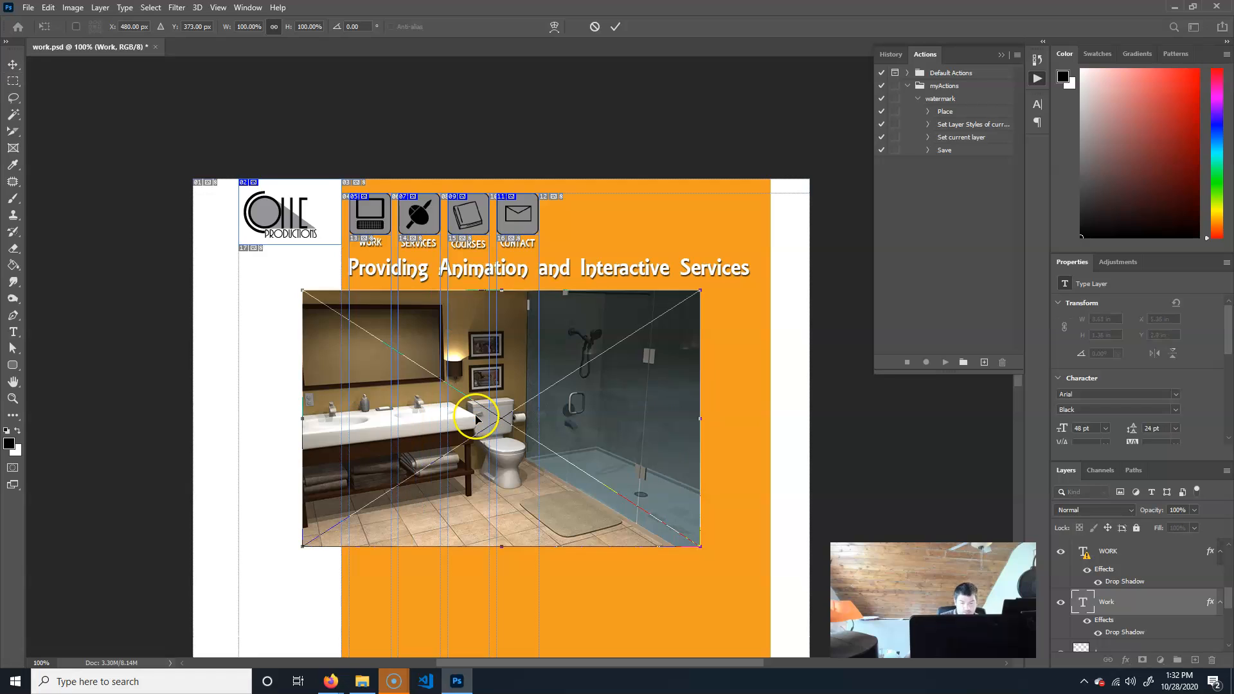
pyautogui.press('Return')
# Place dorm01.png from the same originals folder as an embedded image over the bathroom image.
pyautogui.click(28, 7)
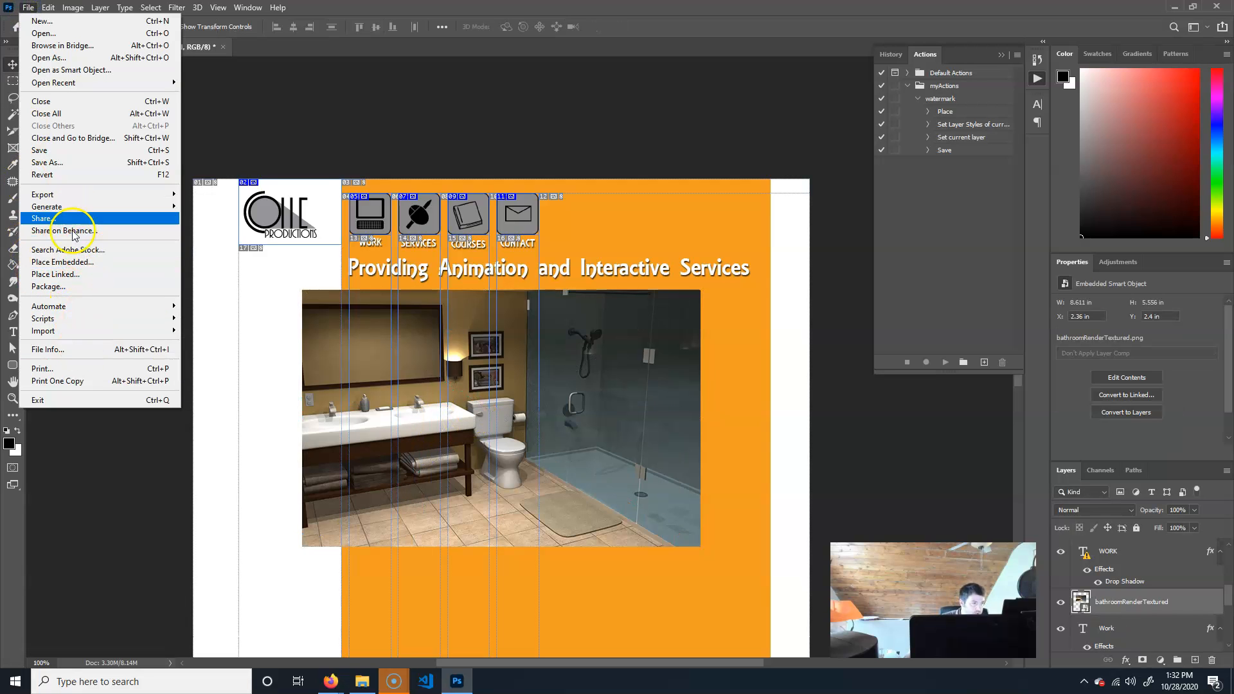
pyautogui.click(63, 262)
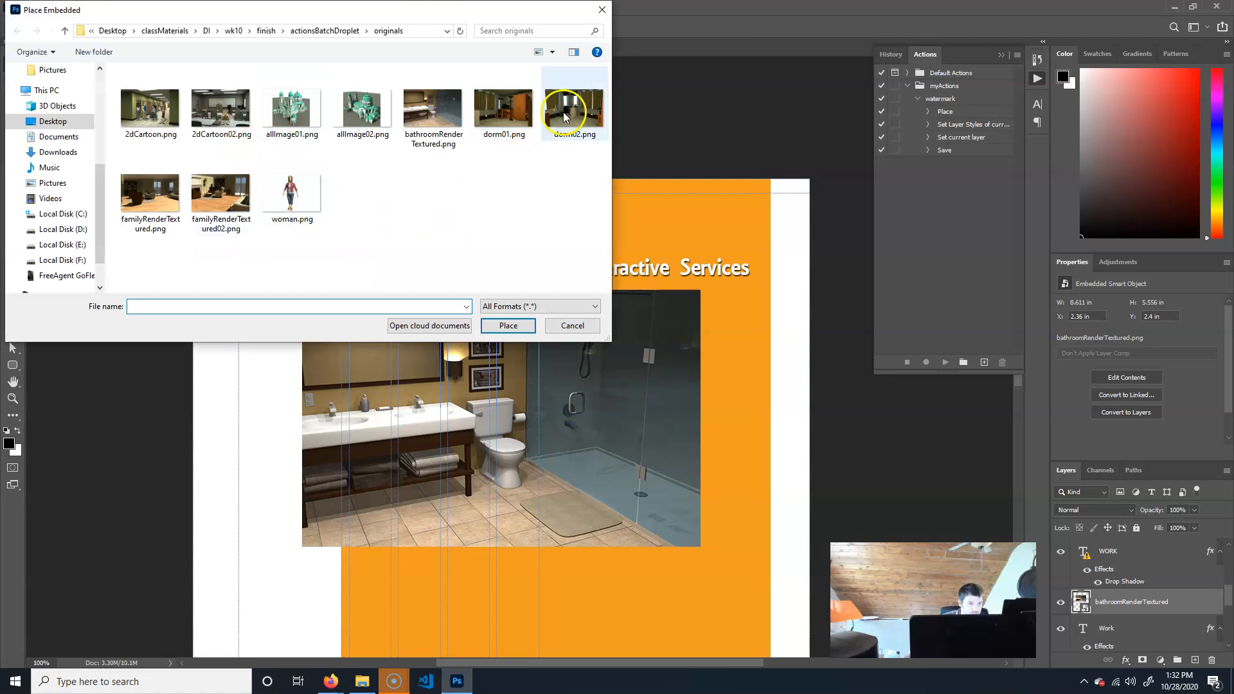
pyautogui.click(504, 110)
pyautogui.click(508, 325)
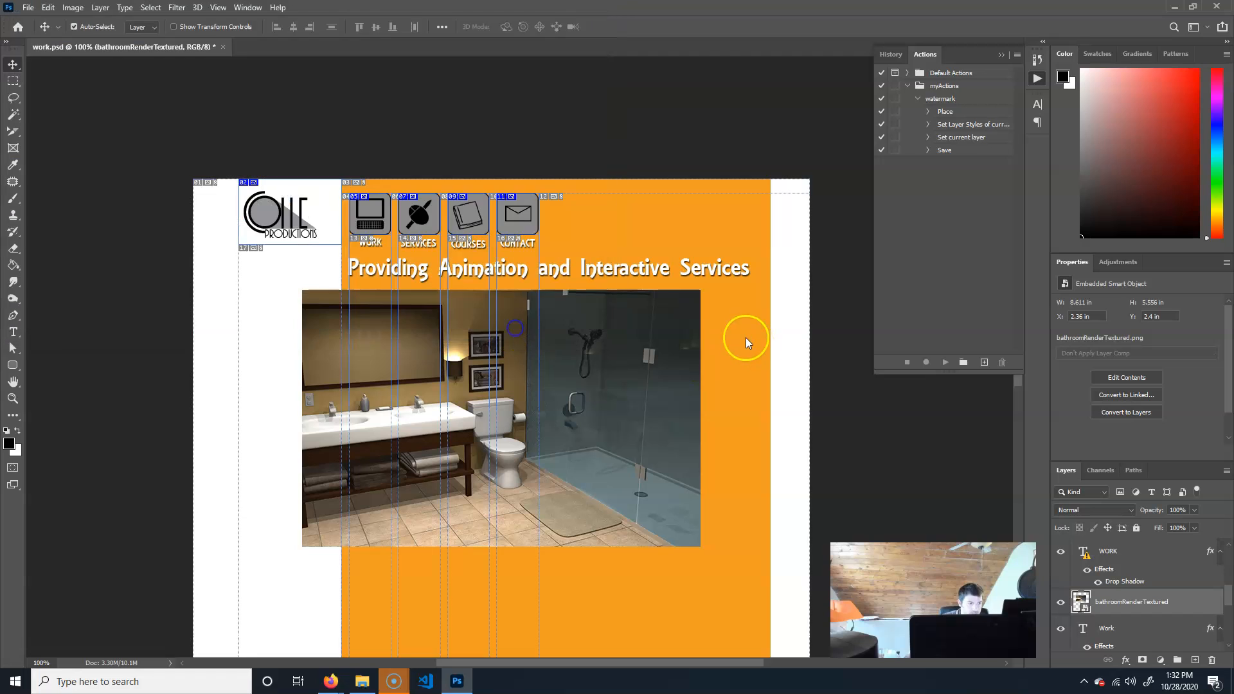
# Place familyRenderTextured02.png as another embedded image in the same spot.
pyautogui.click(28, 8)
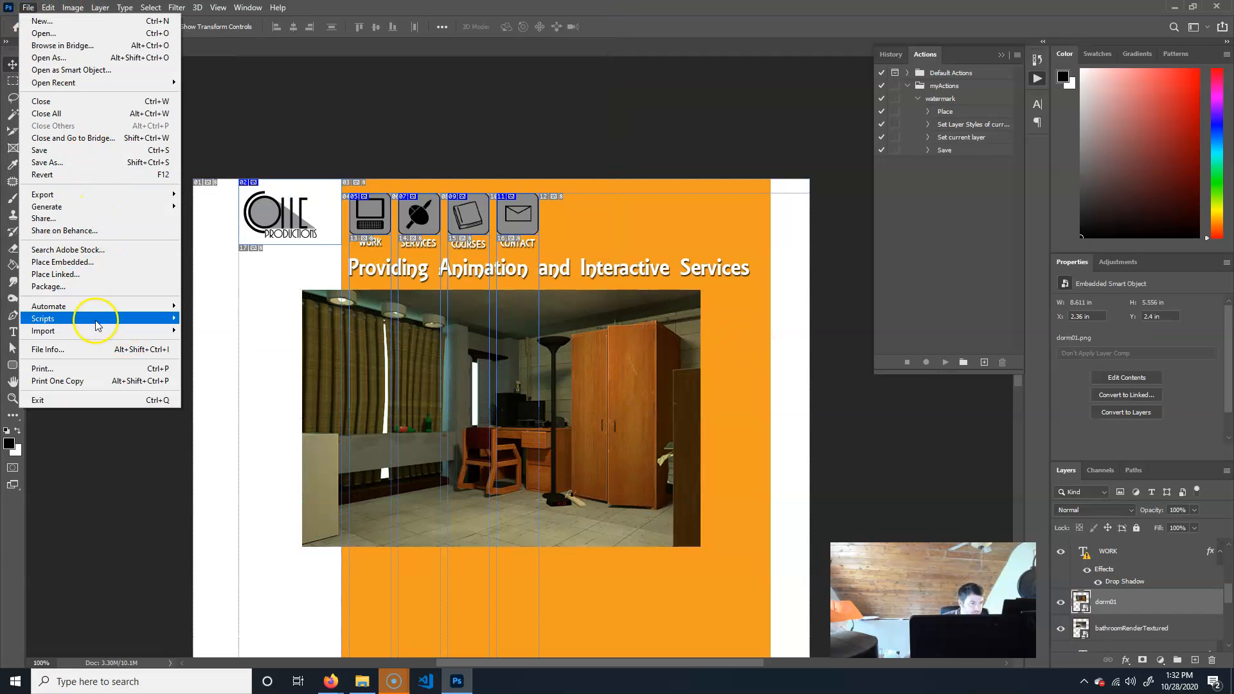
pyautogui.click(90, 261)
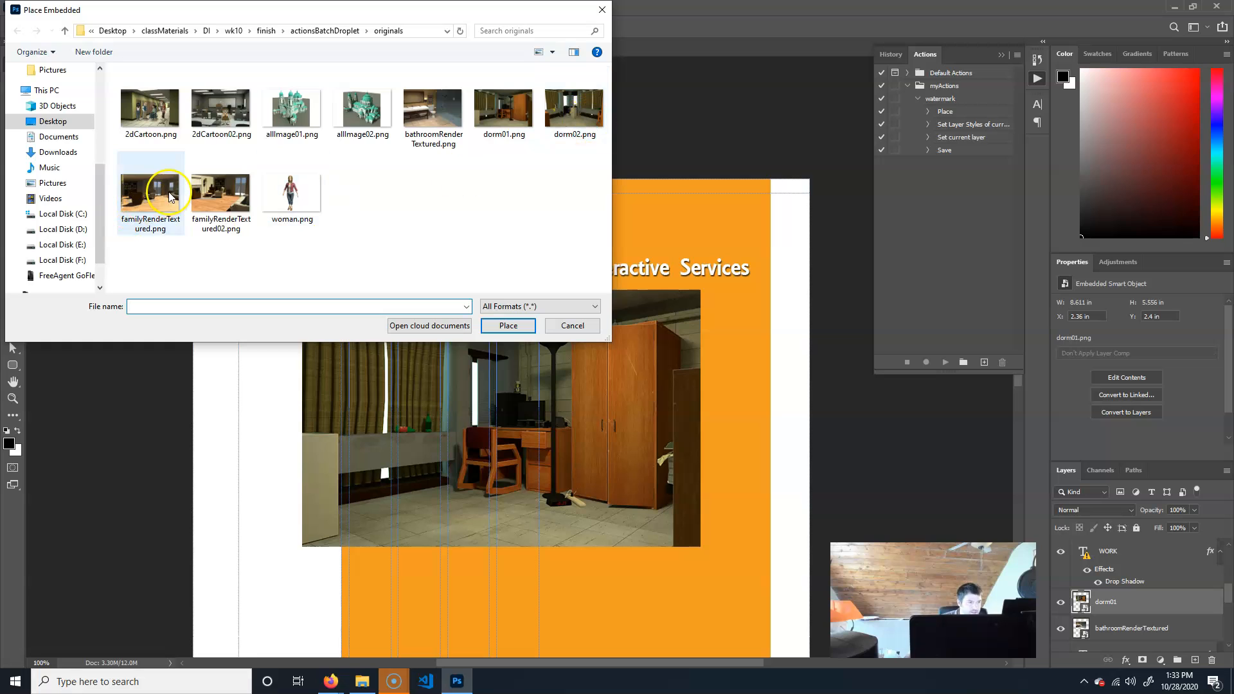
pyautogui.click(221, 193)
pyautogui.click(508, 325)
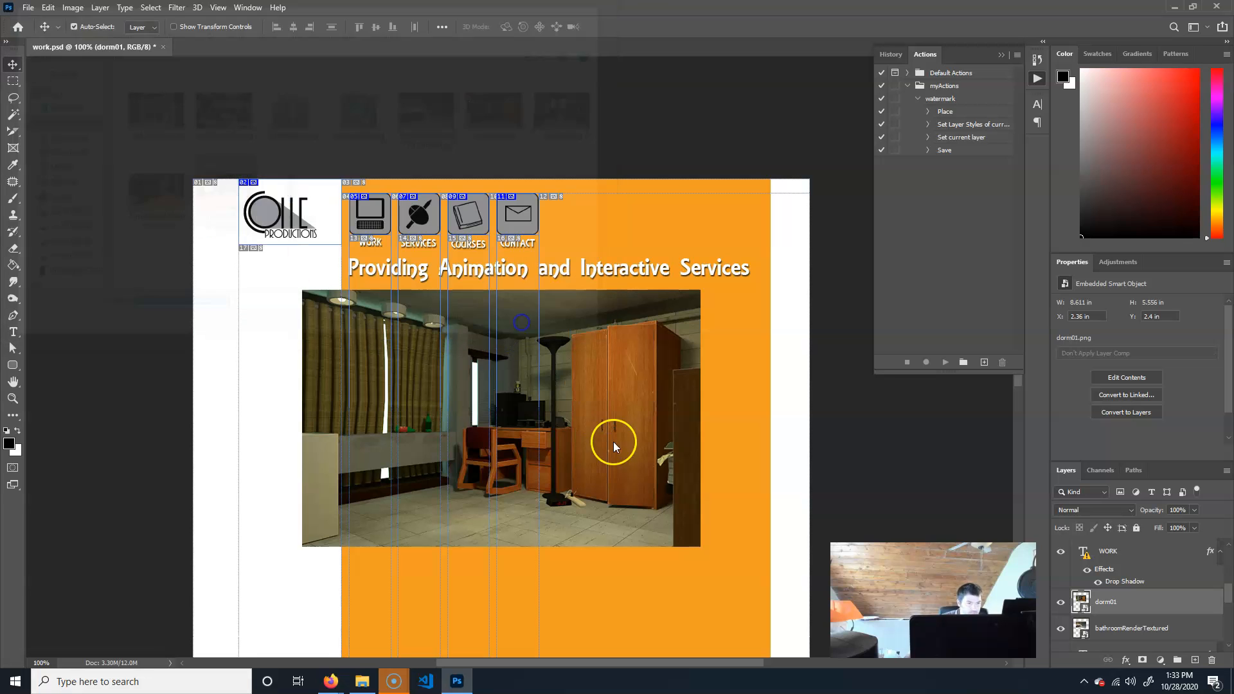
# Place allImage02.png as an embedded image on top of the other gallery images.
pyautogui.click(27, 8)
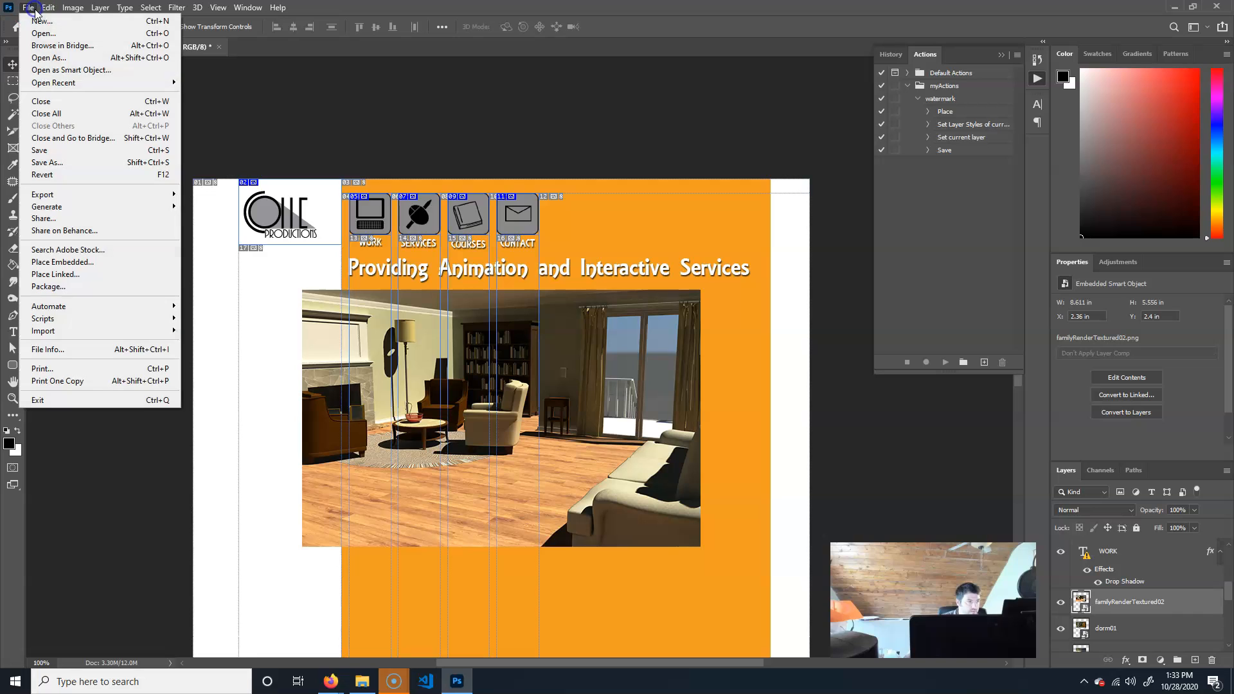
pyautogui.click(106, 262)
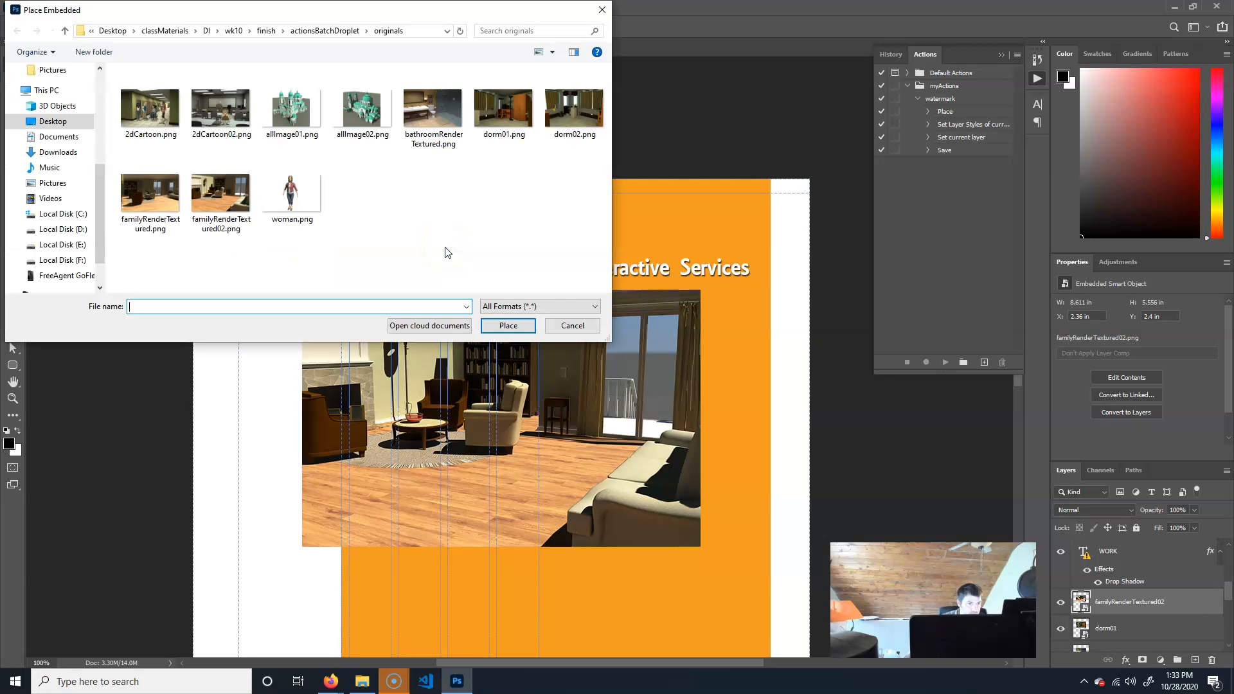
pyautogui.click(343, 114)
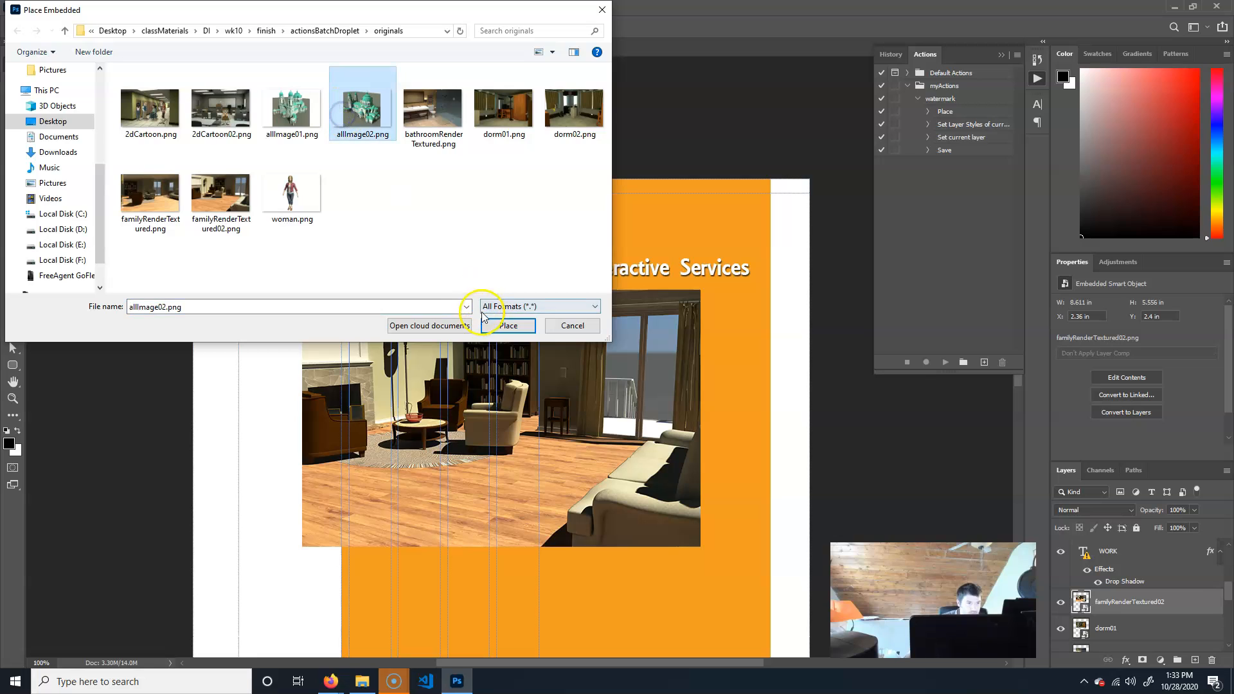
pyautogui.click(507, 327)
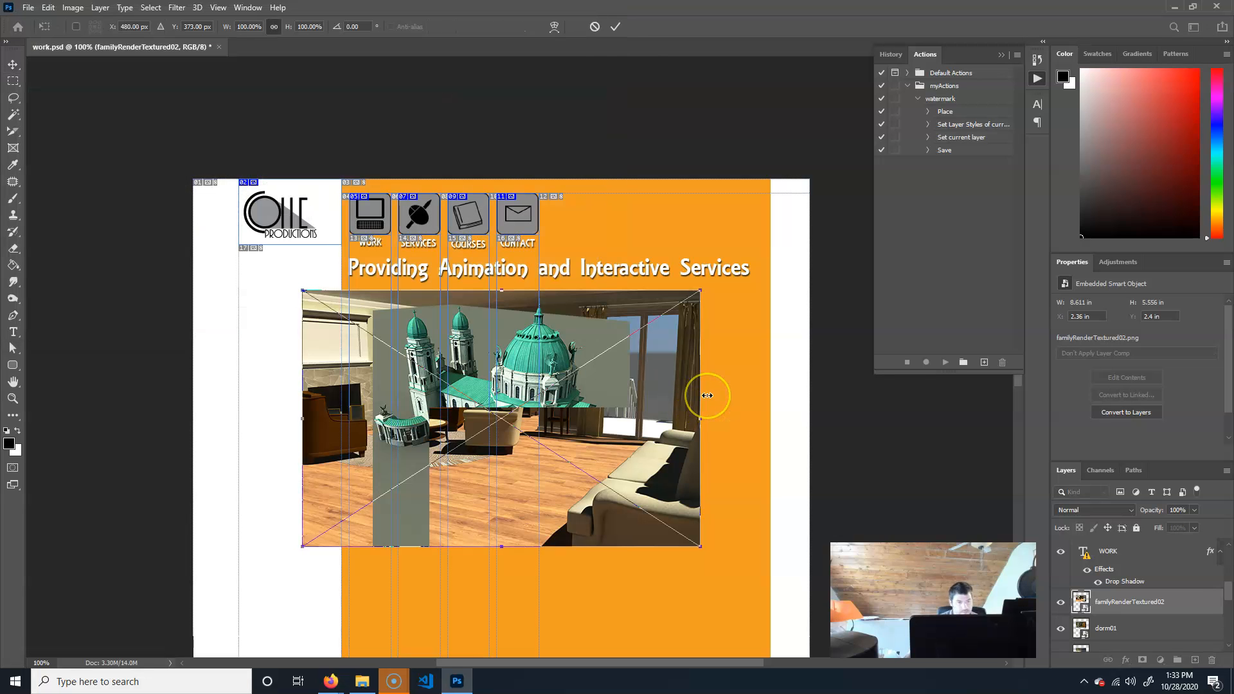
pyautogui.press('Return')
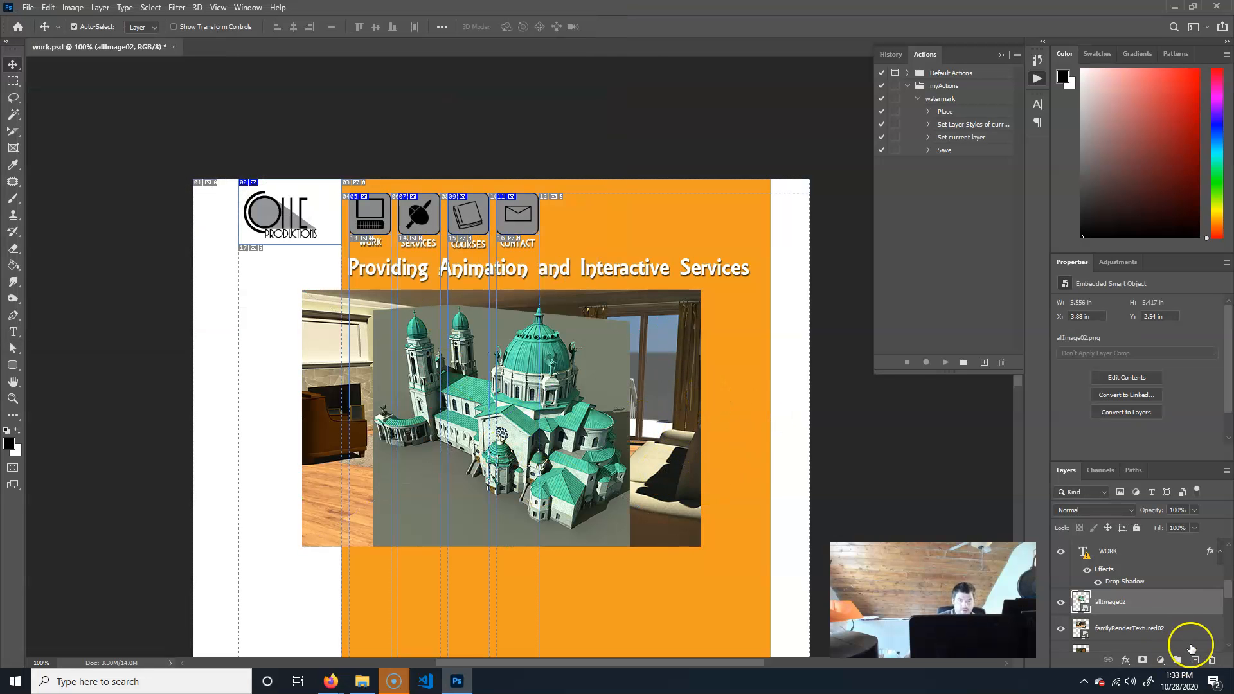
# Select the four gallery image layers and scale them down together to about 59%, then commit the transform.
pyautogui.scroll(-2, 1161, 617)
pyautogui.keyDown('shift'); pyautogui.click(1148, 633); pyautogui.keyUp('shift')
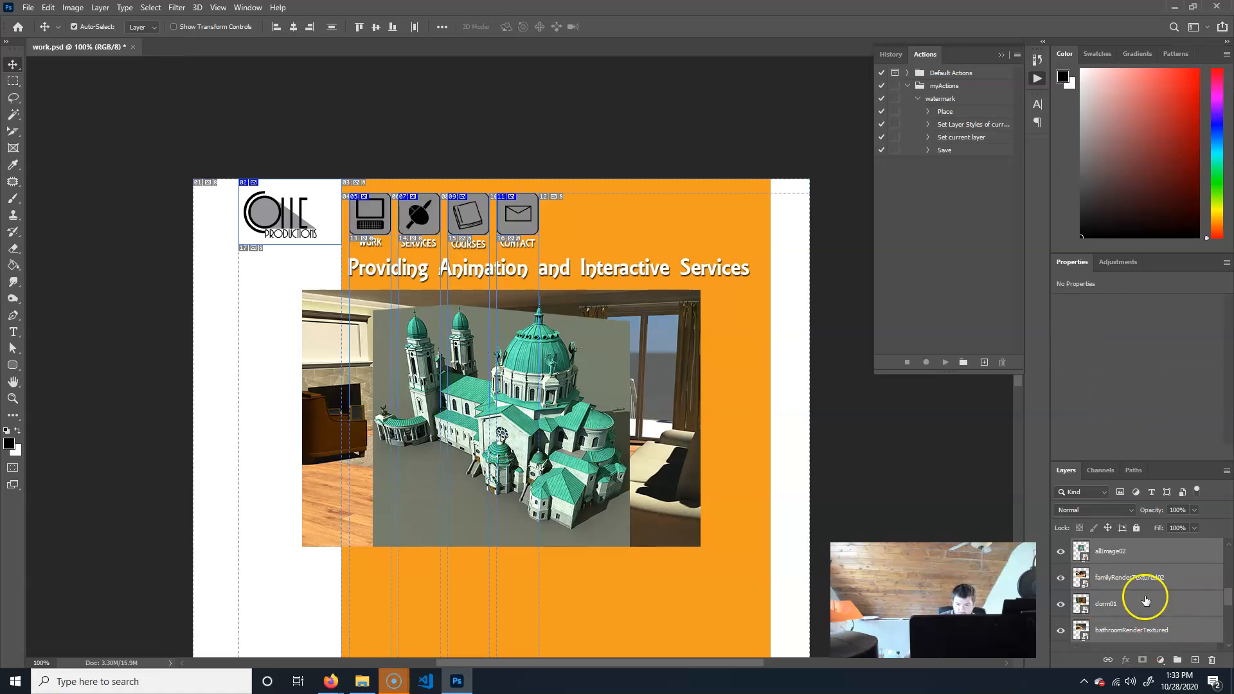
pyautogui.hotkey('ctrl', 't')
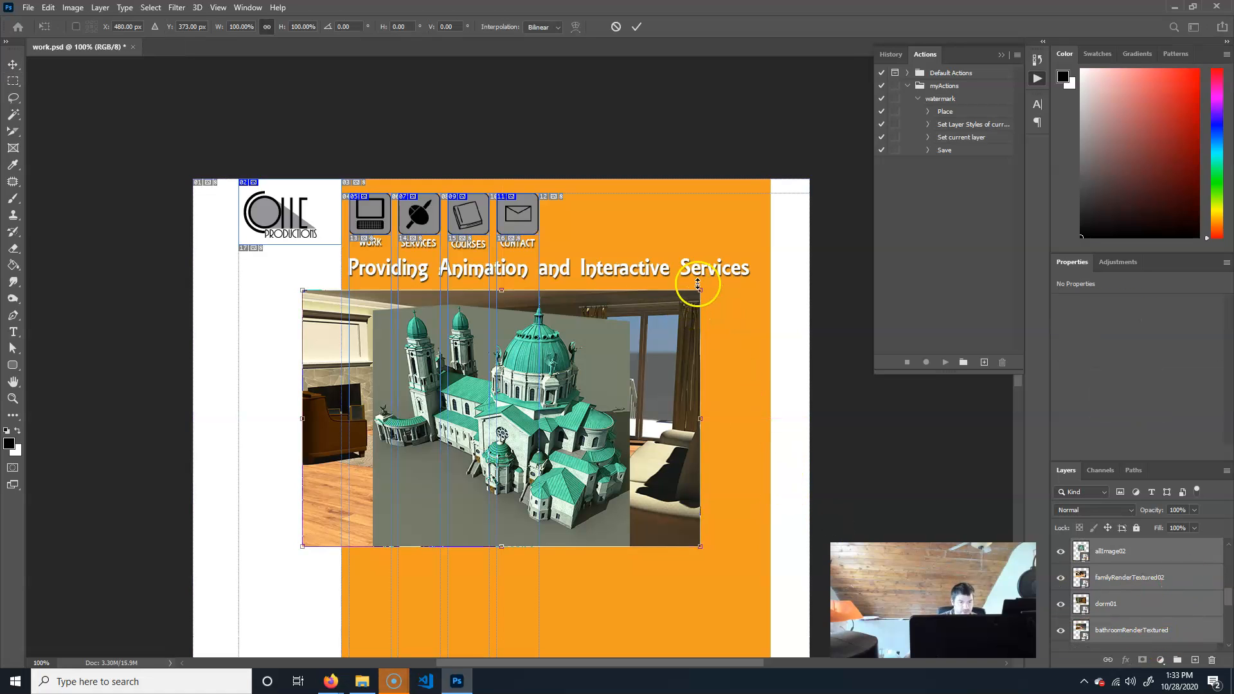
pyautogui.moveTo(702, 290); pyautogui.dragTo(535, 387)
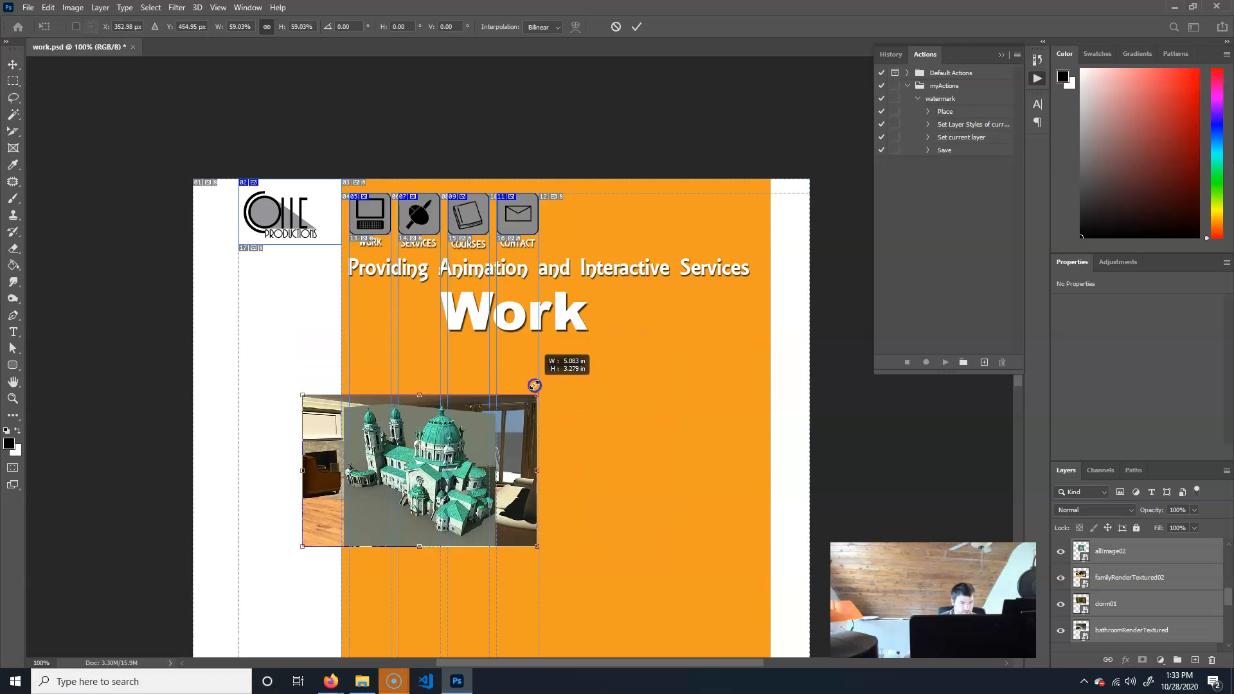
pyautogui.moveTo(518, 460); pyautogui.dragTo(542, 395)
pyautogui.press('Return')
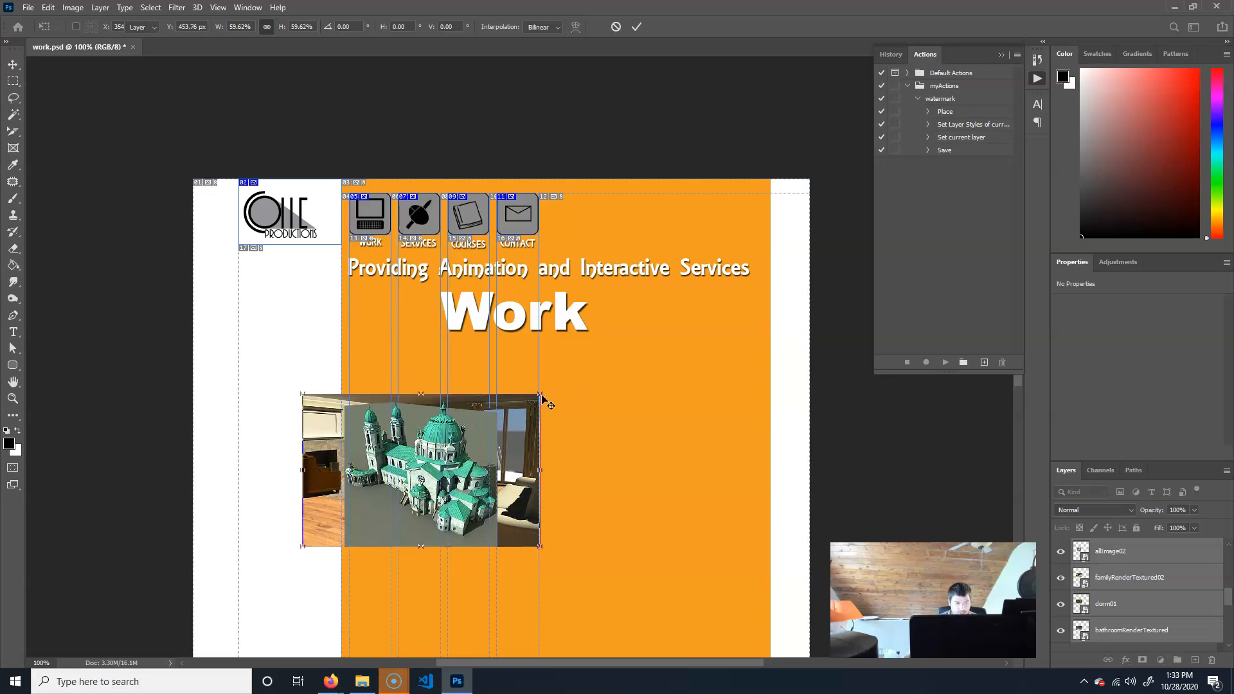
# Arrange the four gallery images into a two-by-two grid below the Work heading.
pyautogui.moveTo(575, 511); pyautogui.dragTo(570, 455)
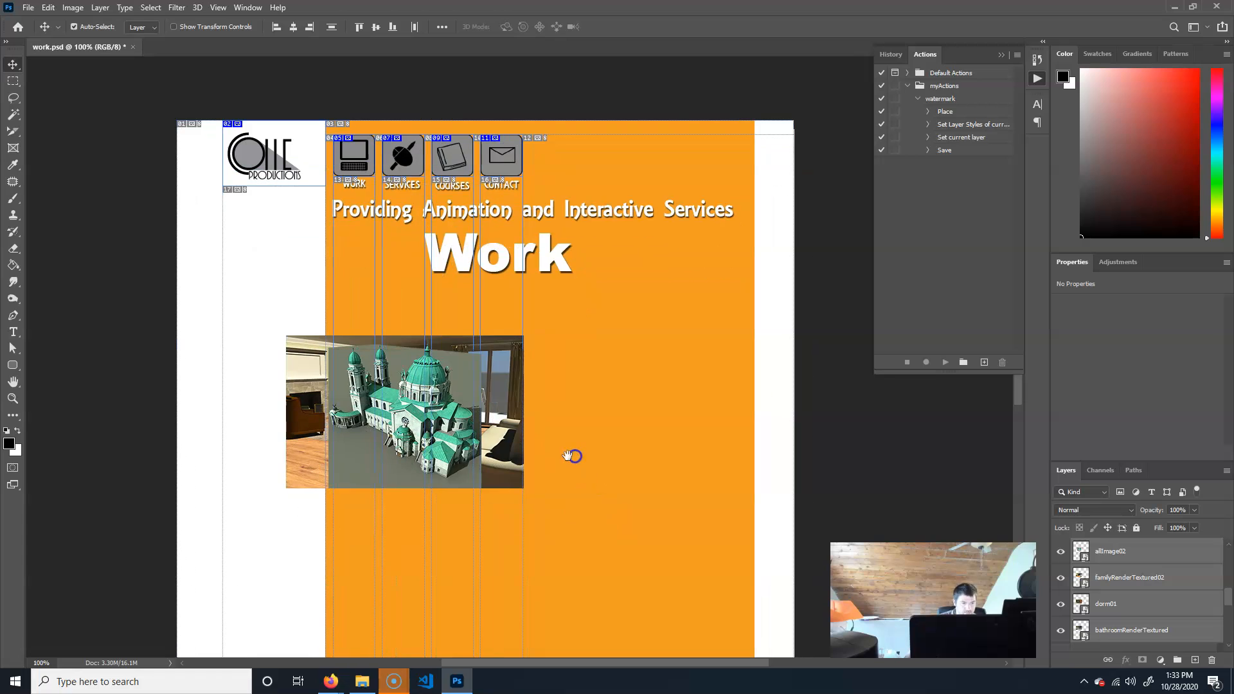
pyautogui.moveTo(459, 399); pyautogui.dragTo(721, 381)
pyautogui.moveTo(376, 375); pyautogui.dragTo(650, 562)
pyautogui.moveTo(411, 411); pyautogui.dragTo(436, 428)
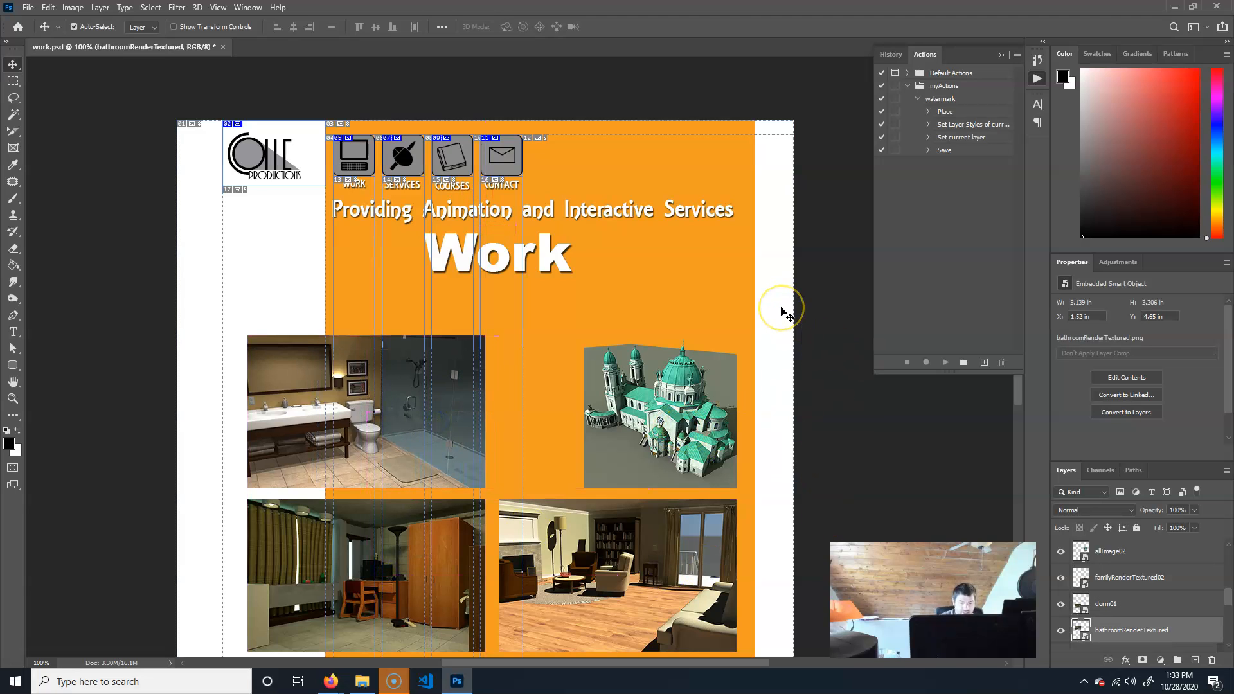
pyautogui.moveTo(736, 501); pyautogui.dragTo(715, 441)
pyautogui.moveTo(678, 374); pyautogui.dragTo(636, 370)
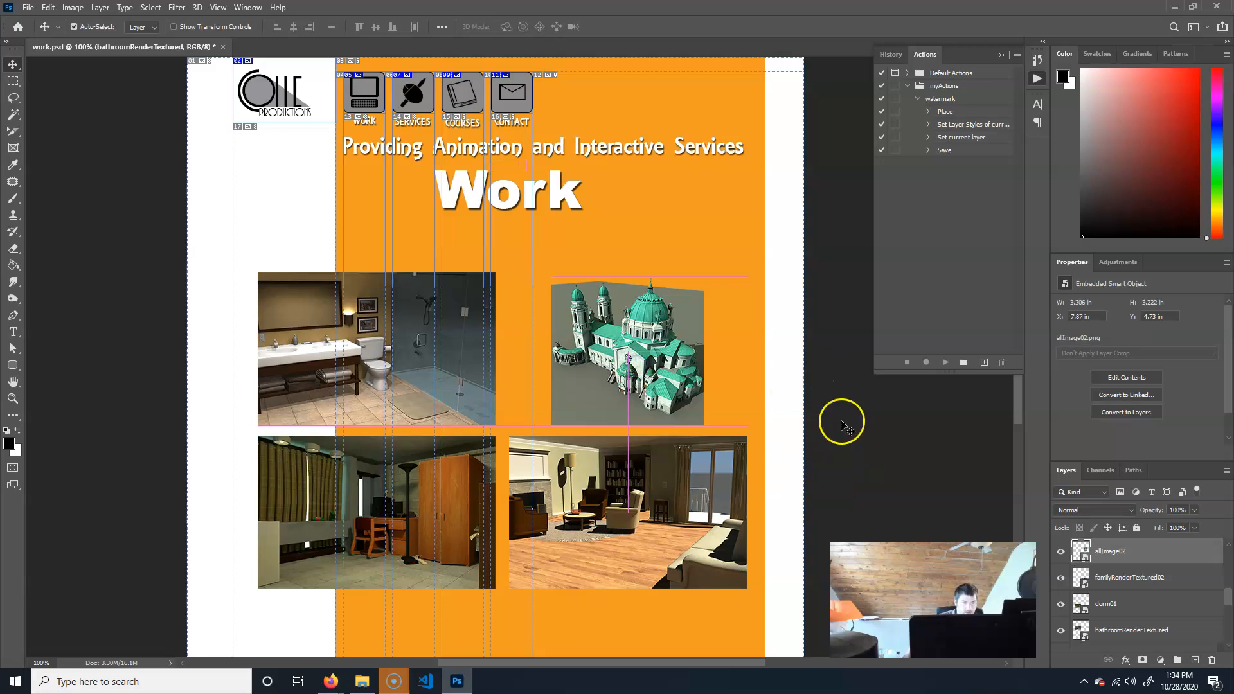
# Select all four gallery layers and nudge the grid slightly to the right.
pyautogui.keyDown('shift'); pyautogui.click(1133, 629); pyautogui.keyUp('shift')
pyautogui.hotkey('shift', 'Right')
pyautogui.hotkey('shift', 'Right')
pyautogui.hotkey('shift', 'Right')
pyautogui.press('Left')
pyautogui.press('Left')
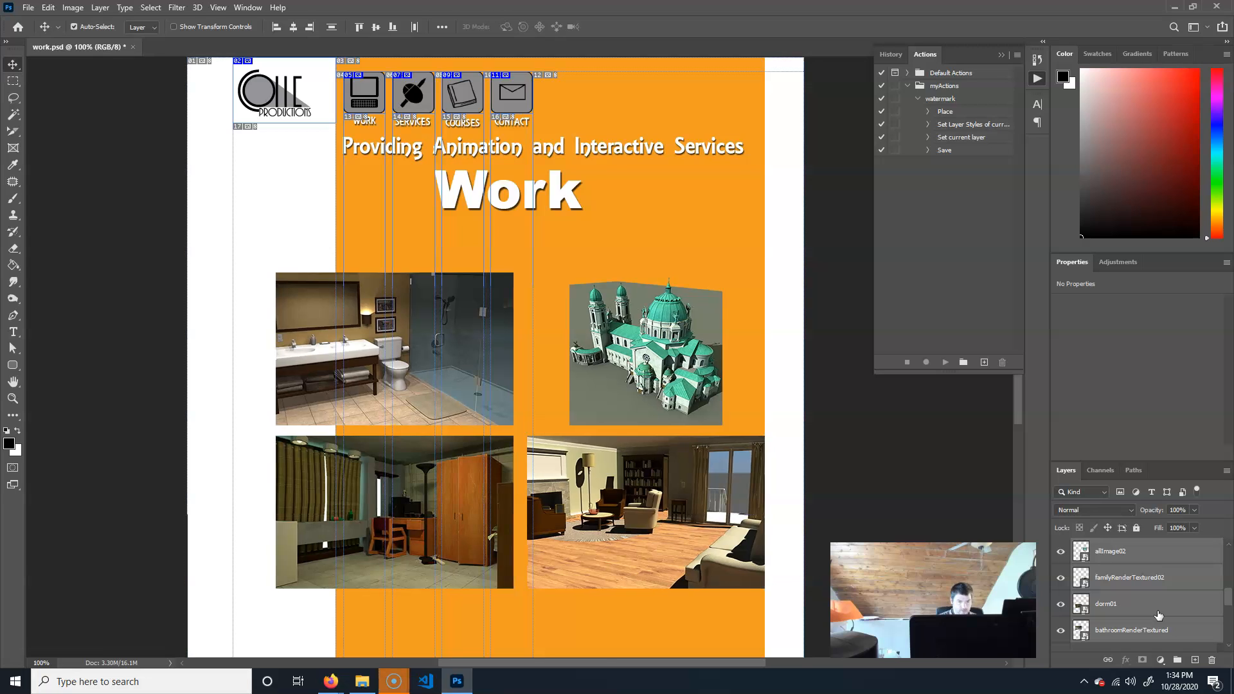
# Deselect the layers and save the work document.
pyautogui.click(881, 437)
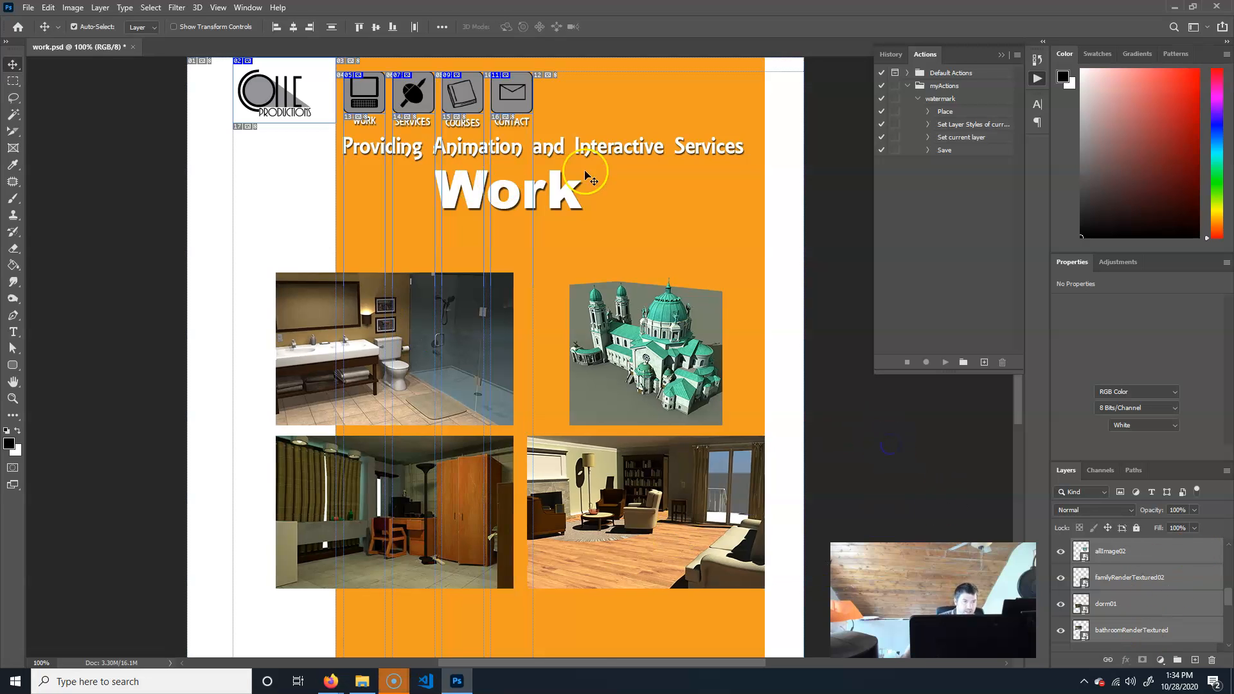
pyautogui.scroll(-5, 429, 421)
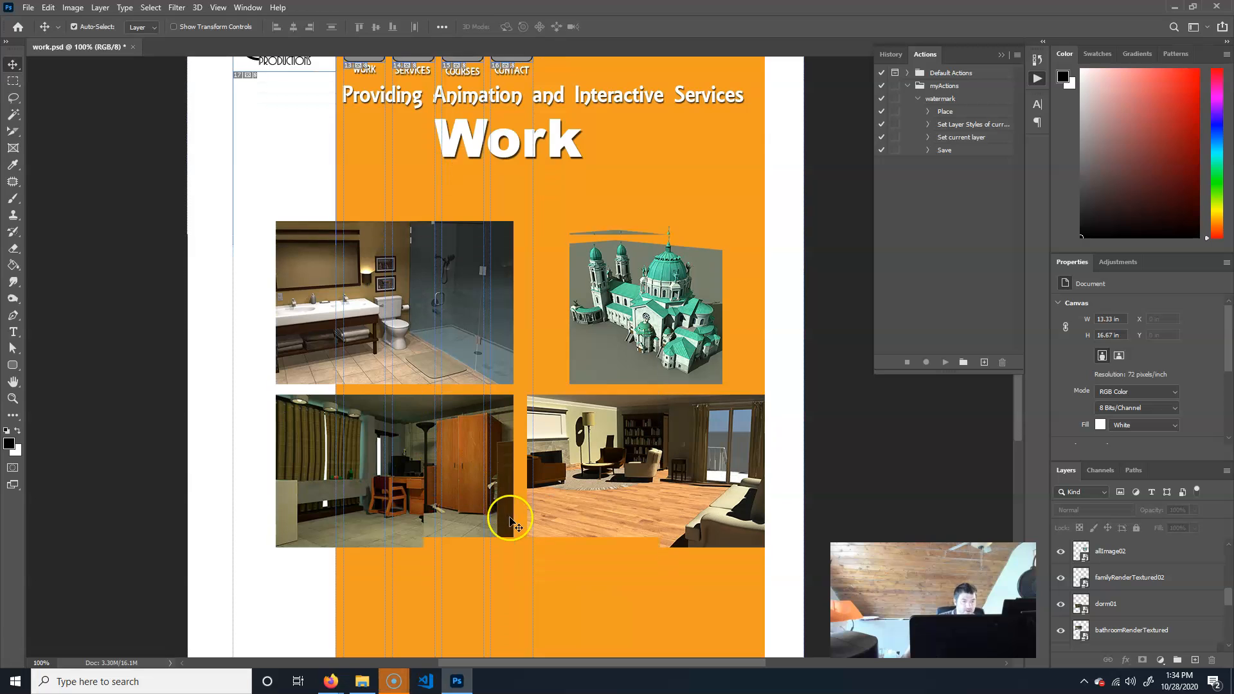
pyautogui.scroll(4, 514, 529)
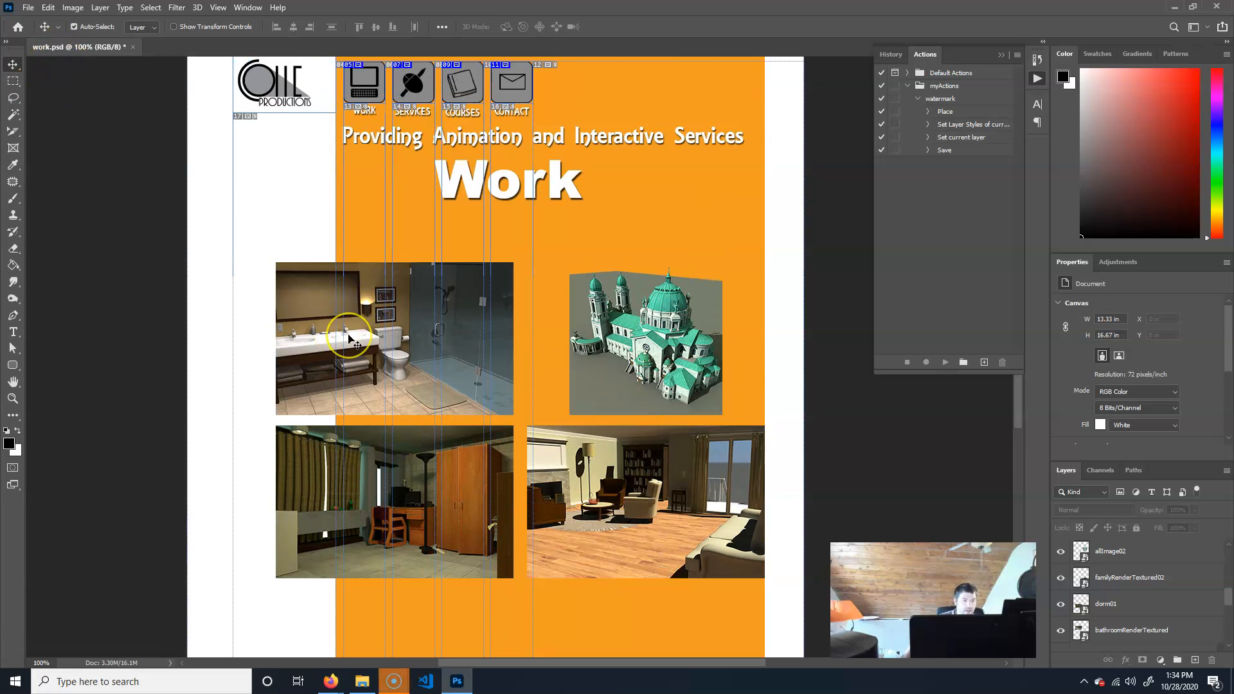
pyautogui.hotkey('ctrl', 's')
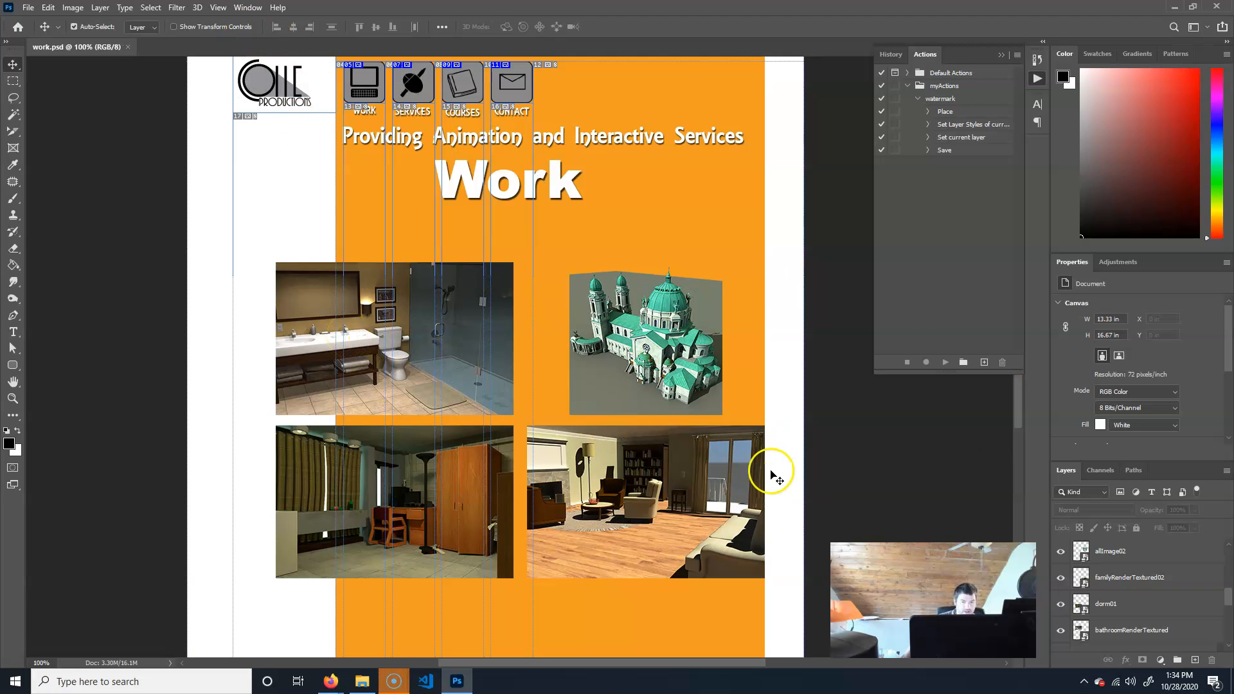
pyautogui.scroll(2, 593, 512)
pyautogui.scroll(-2, 594, 512)
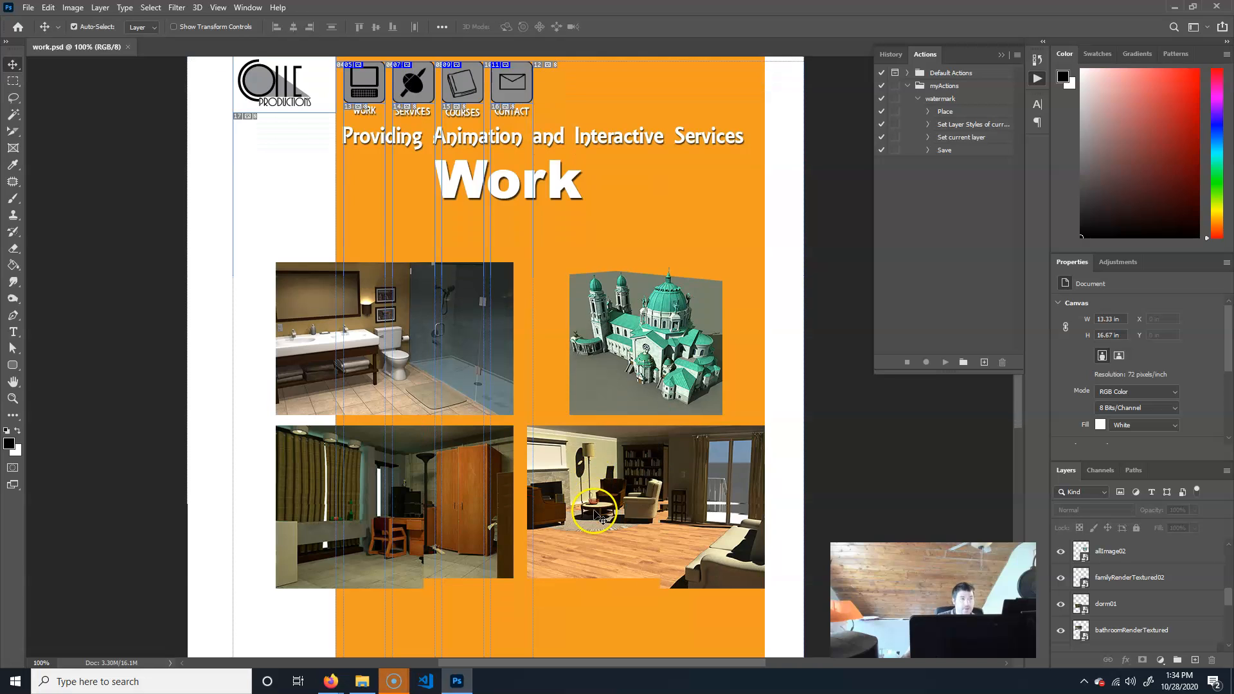
# Export the sliced page with Save for Web as work.html, HTML and Images, into coneSite without replacing the existing files.
pyautogui.click(29, 9)
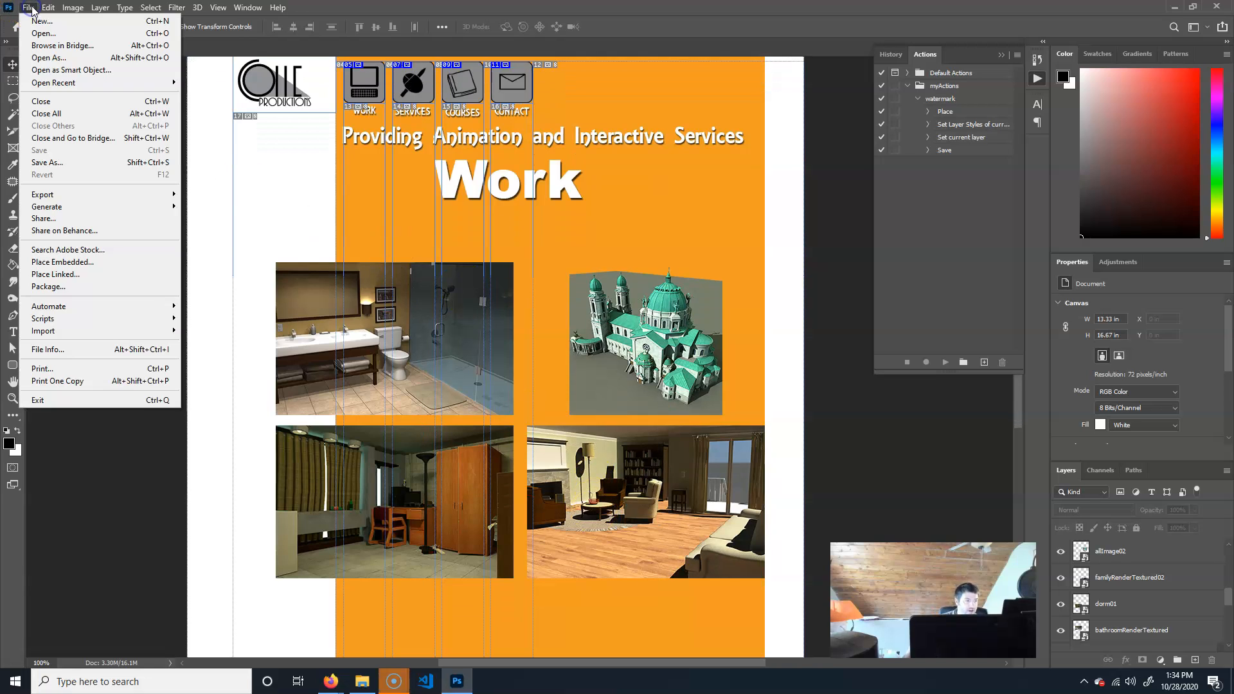
pyautogui.moveTo(96, 194)
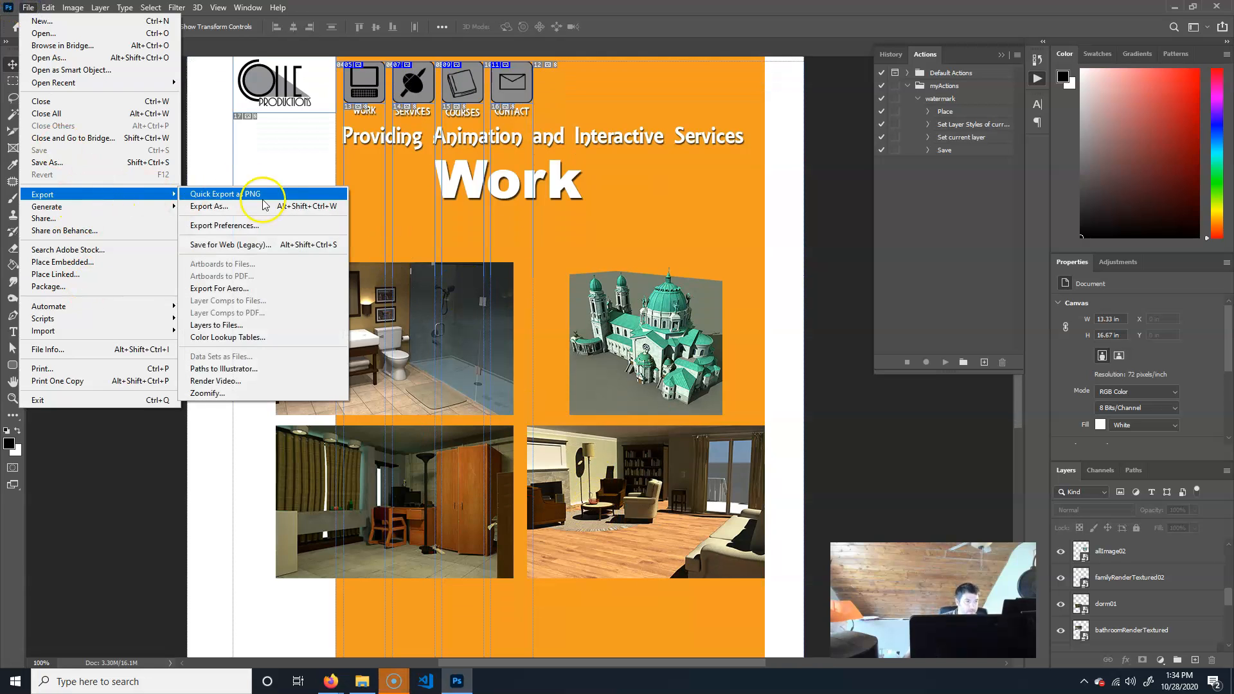
pyautogui.click(307, 244)
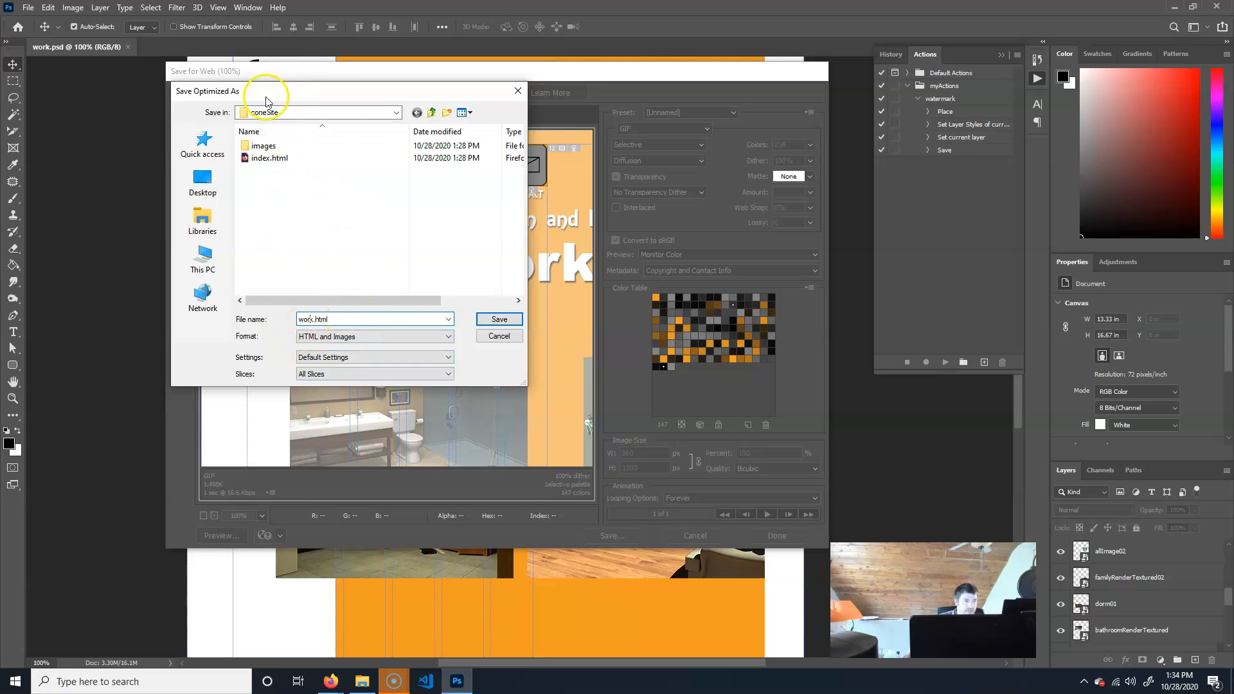
pyautogui.click(500, 319)
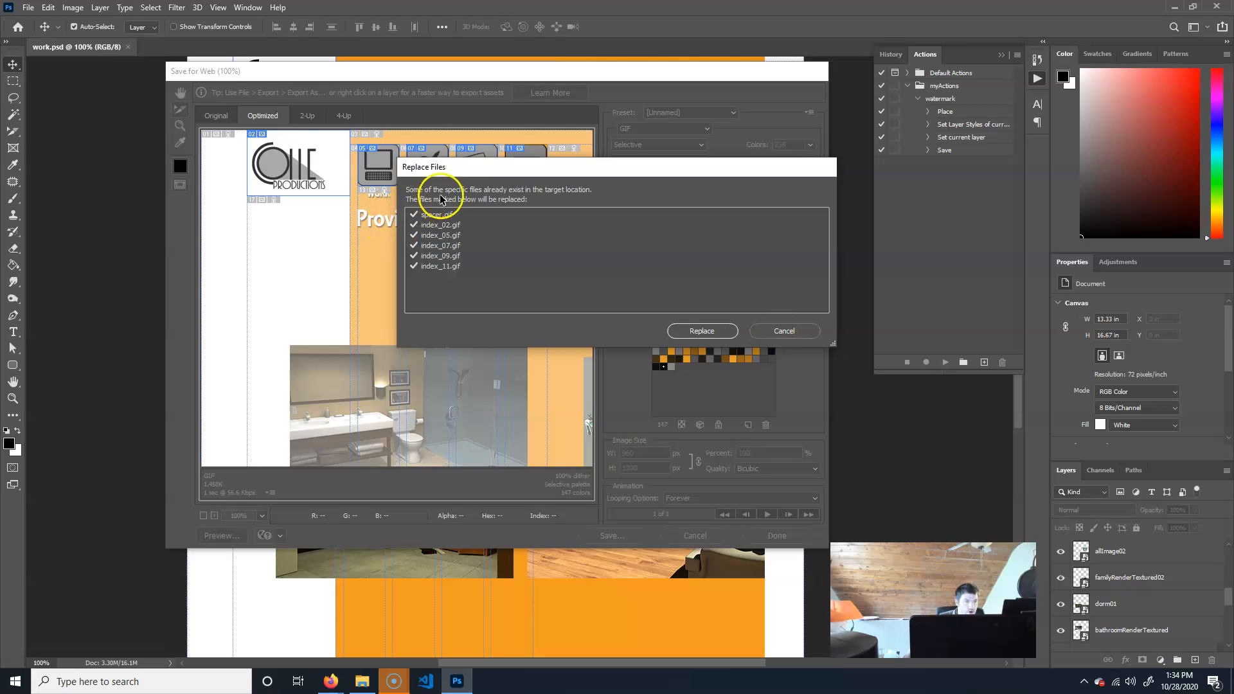
pyautogui.click(414, 225)
pyautogui.click(413, 235)
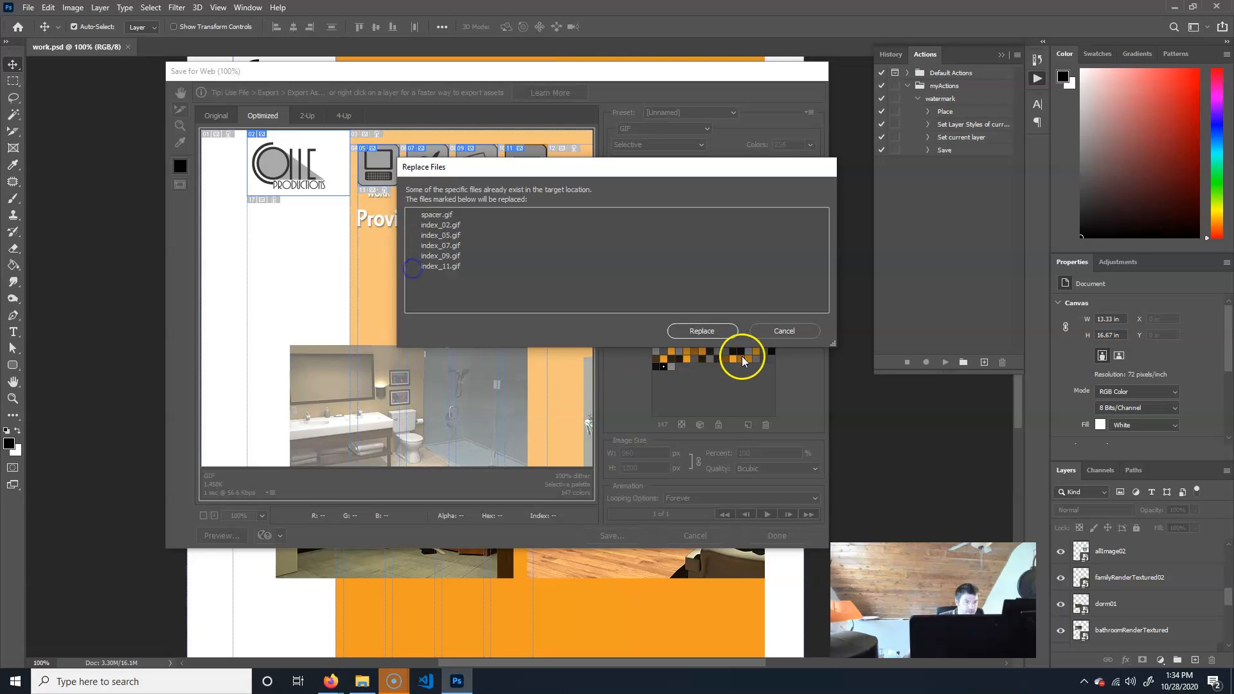
pyautogui.click(703, 331)
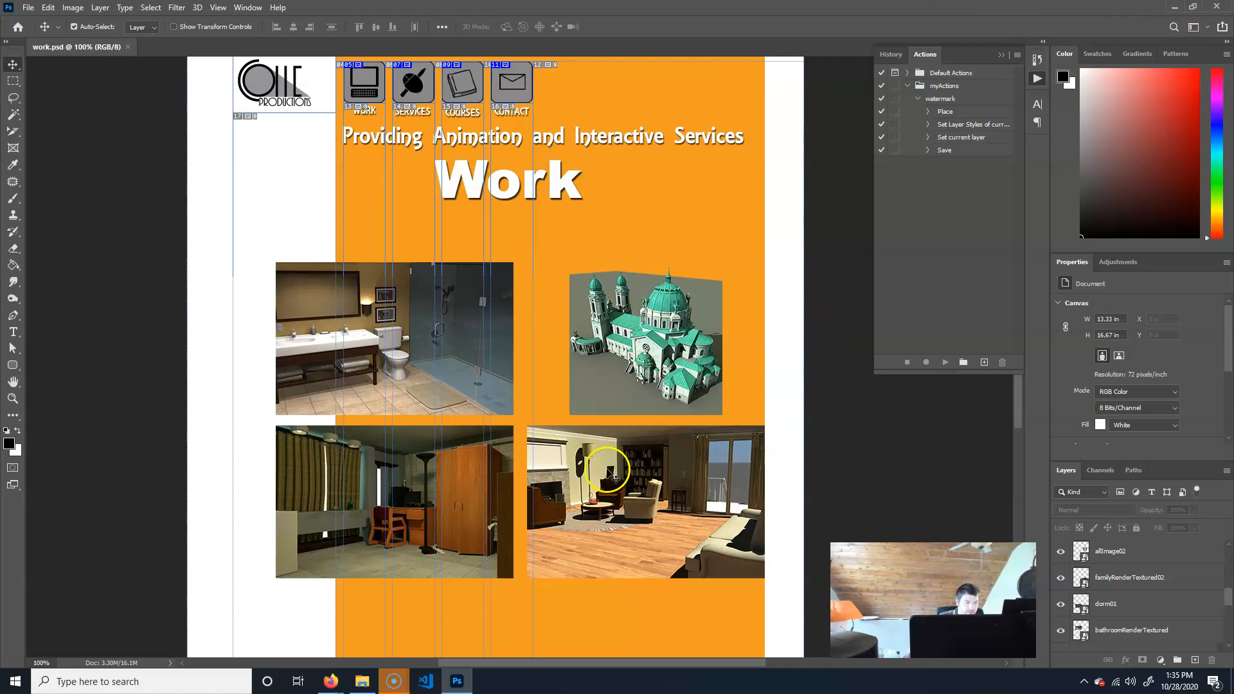
# Open the homepage in the browser, test the Courses button link and go back.
pyautogui.click(361, 680)
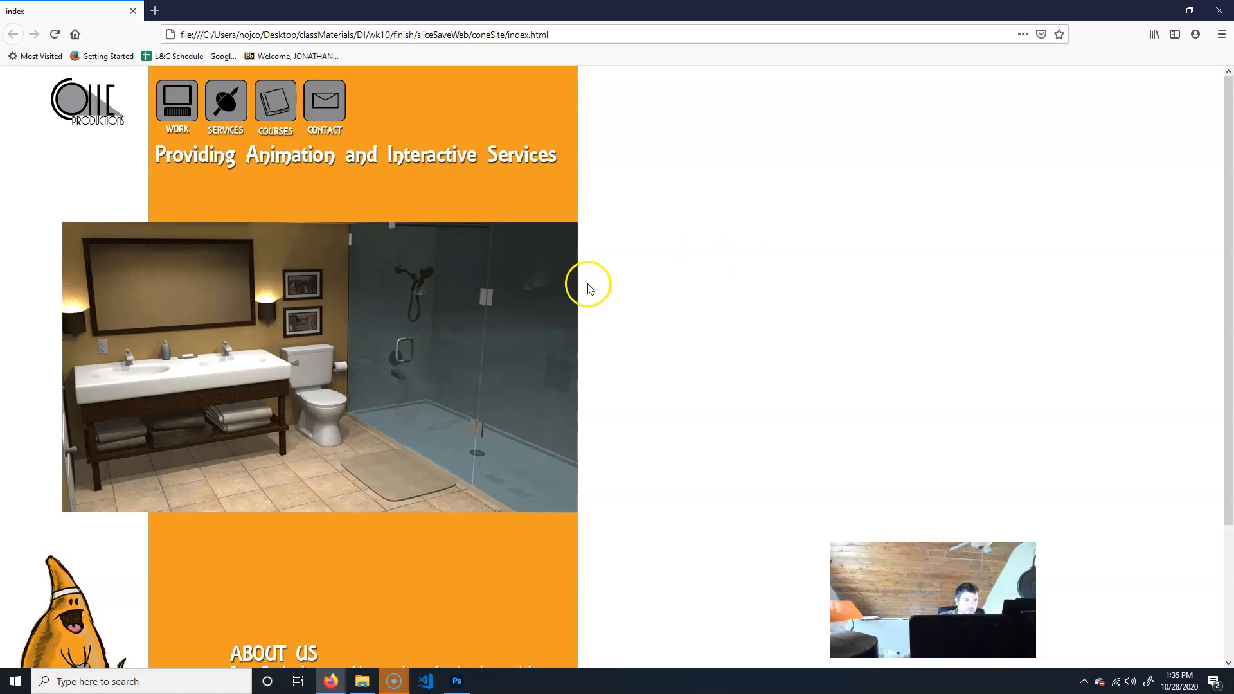
pyautogui.scroll(-3, 590, 358)
pyautogui.scroll(3, 604, 341)
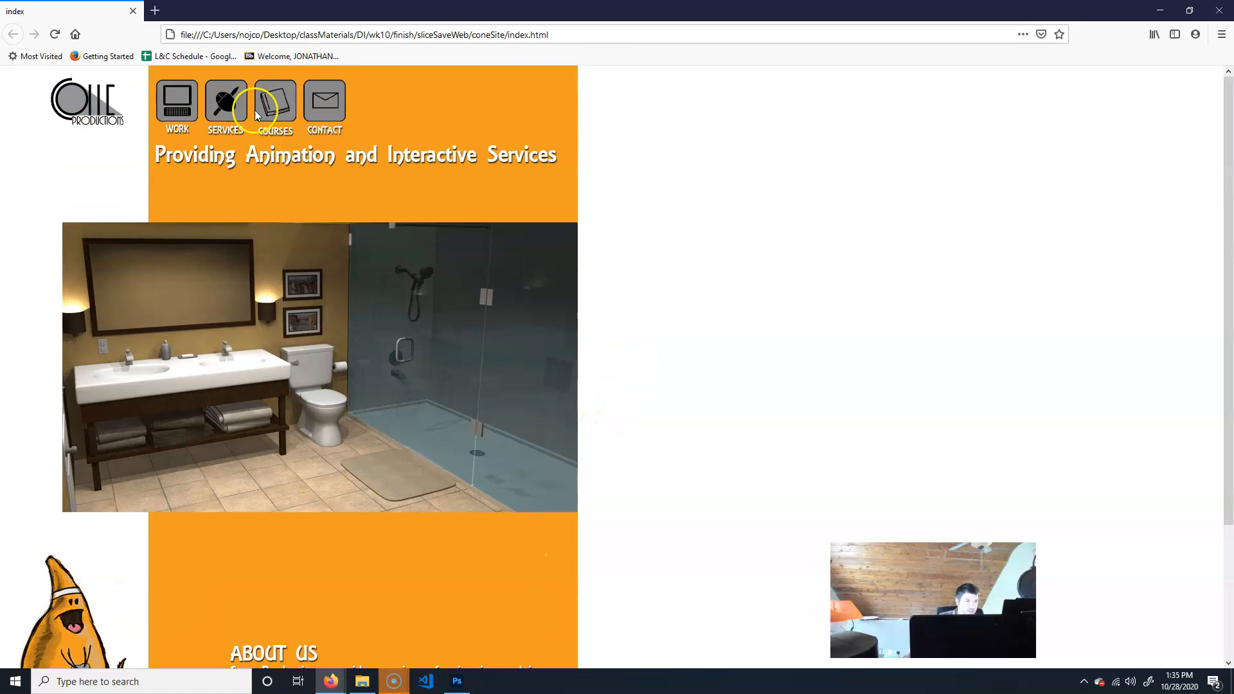
pyautogui.click(275, 103)
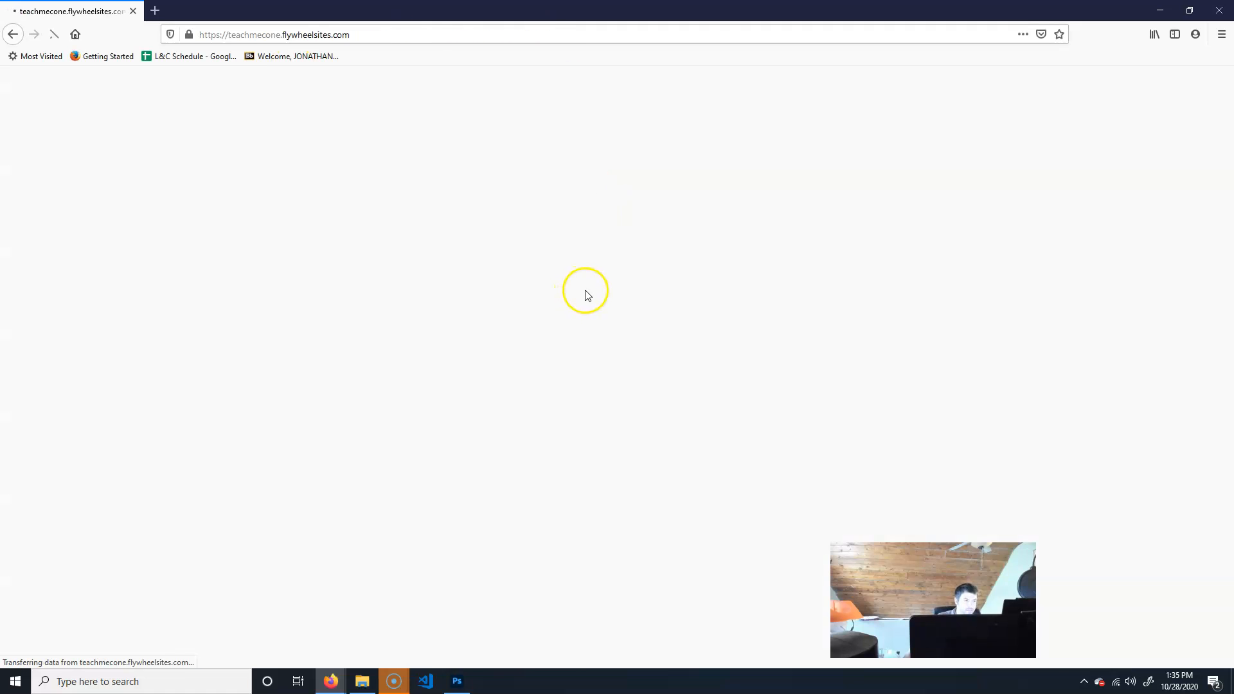
pyautogui.click(13, 34)
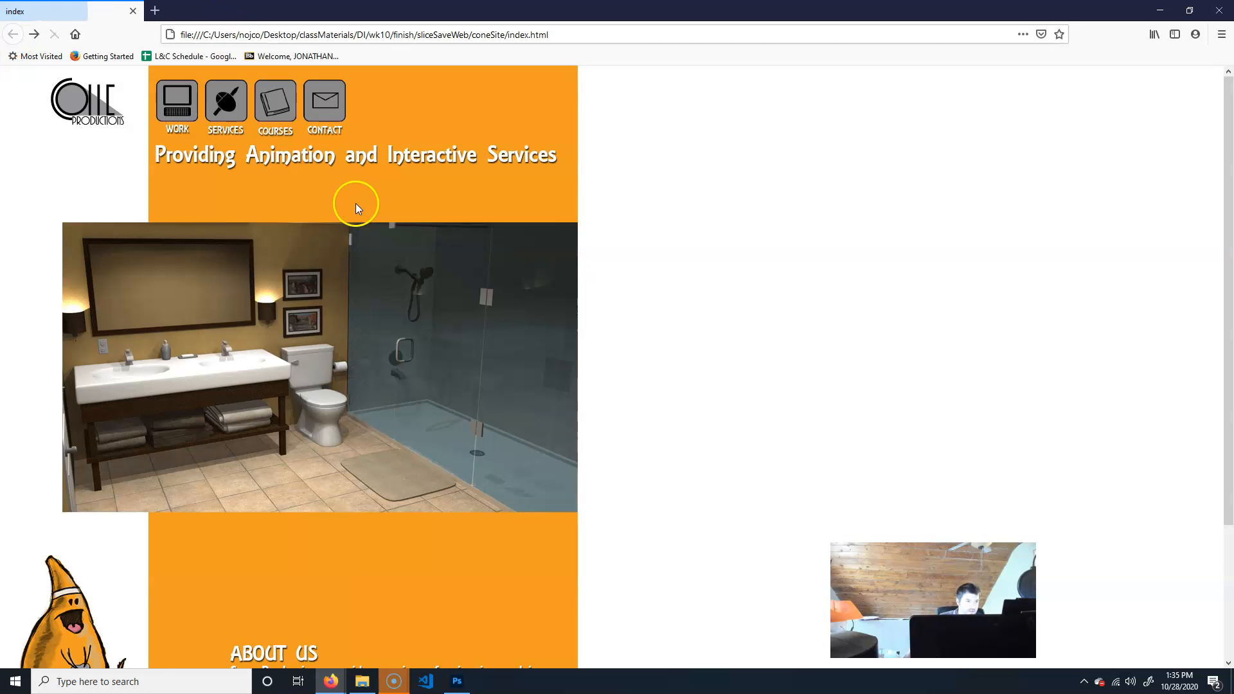
# Test navigation between the homepage and work page using the Work button and the logo.
pyautogui.click(177, 103)
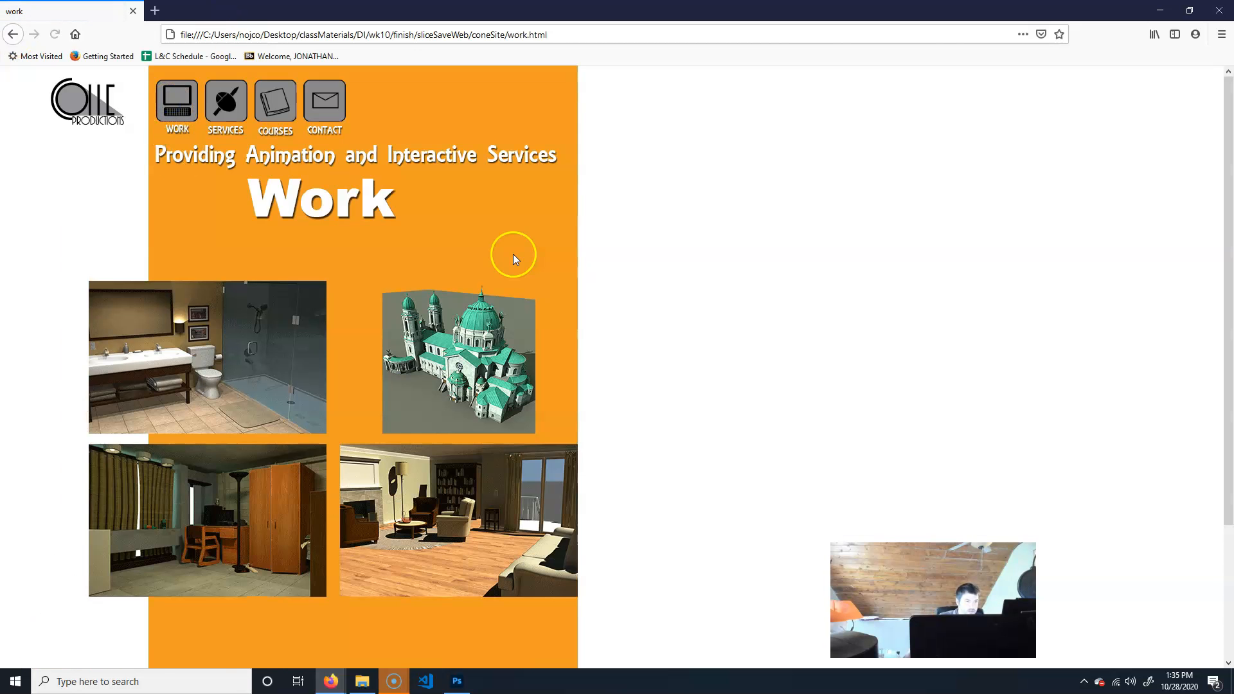
pyautogui.scroll(-3, 665, 355)
pyautogui.scroll(3, 666, 356)
pyautogui.click(72, 105)
pyautogui.click(177, 106)
pyautogui.click(131, 125)
pyautogui.click(177, 103)
pyautogui.click(66, 108)
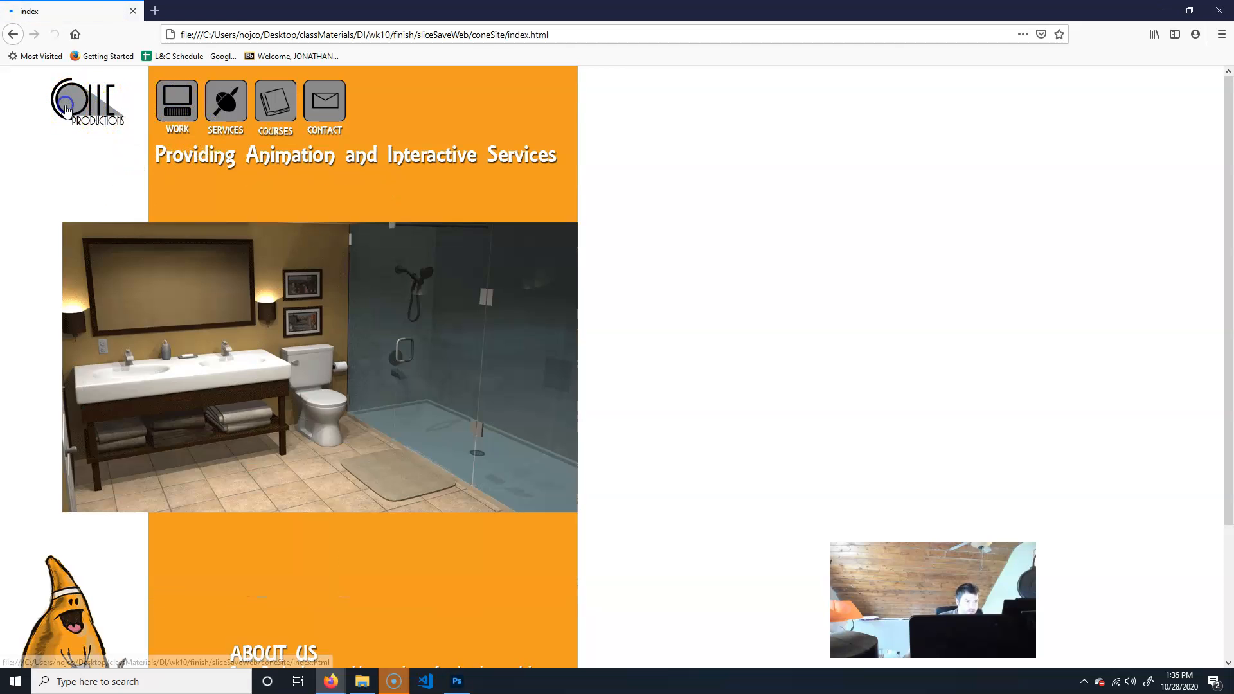
pyautogui.click(177, 103)
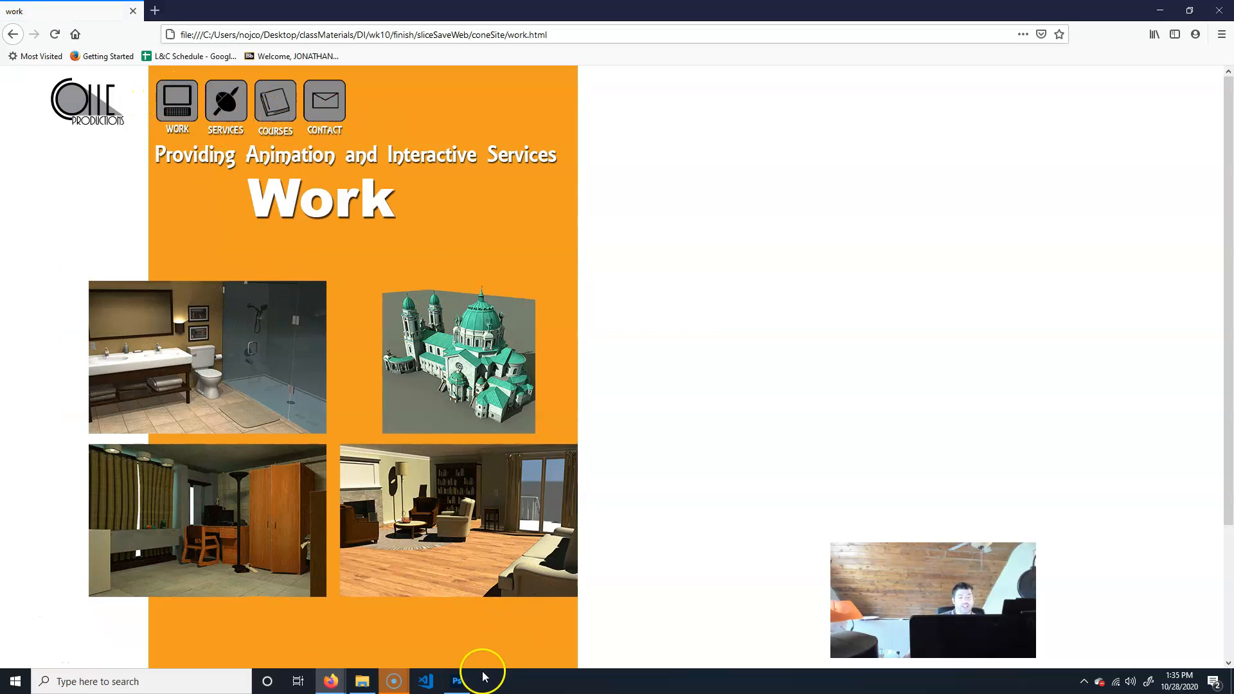
# Inspect the exported slice images in the coneSite images folder, then return to Photoshop.
pyautogui.click(362, 681)
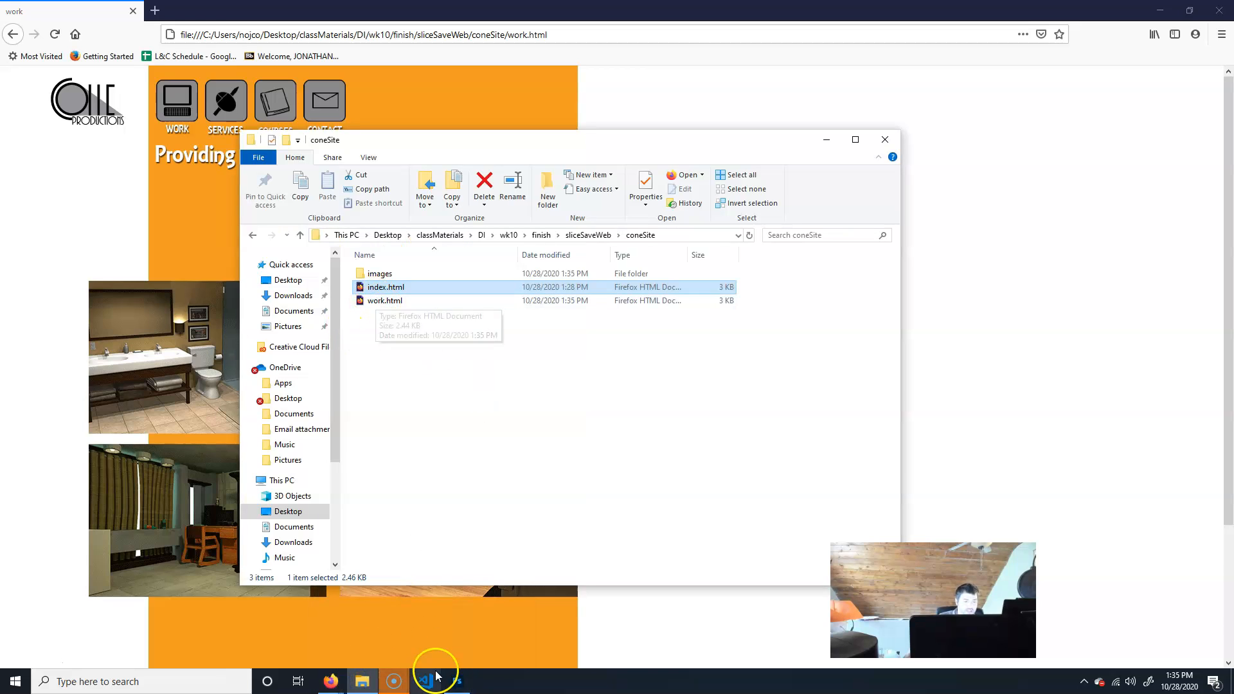
pyautogui.click(457, 681)
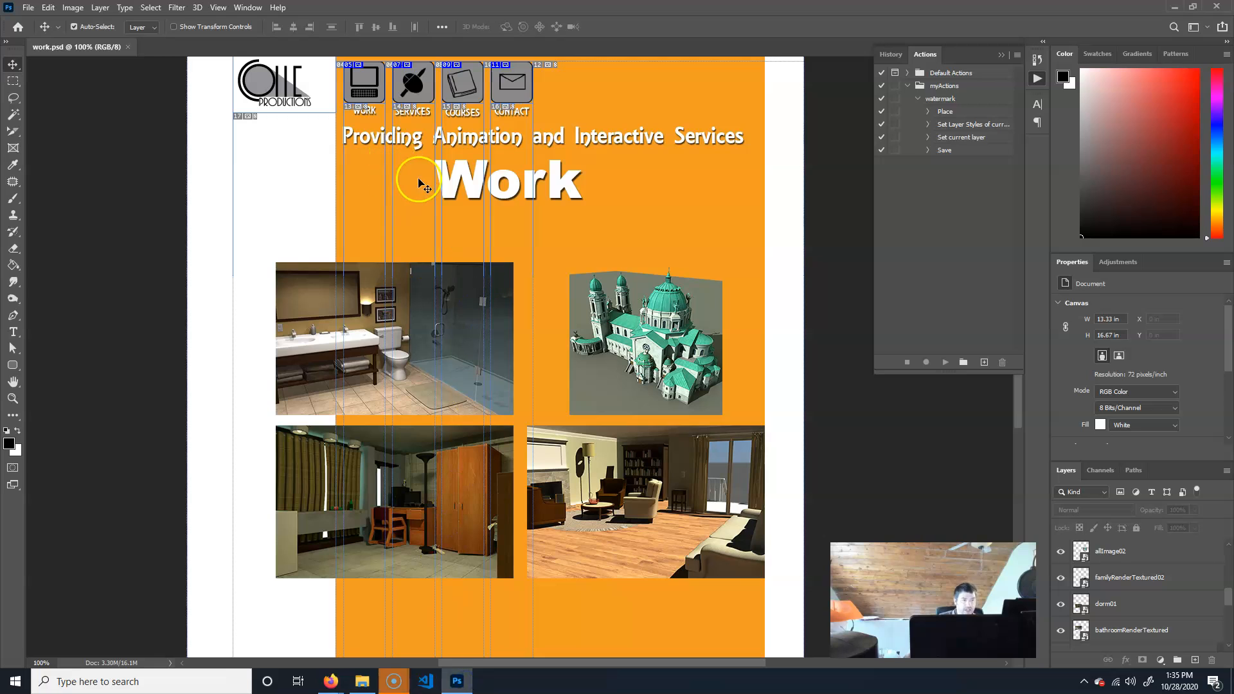
pyautogui.click(363, 681)
pyautogui.doubleClick(363, 275)
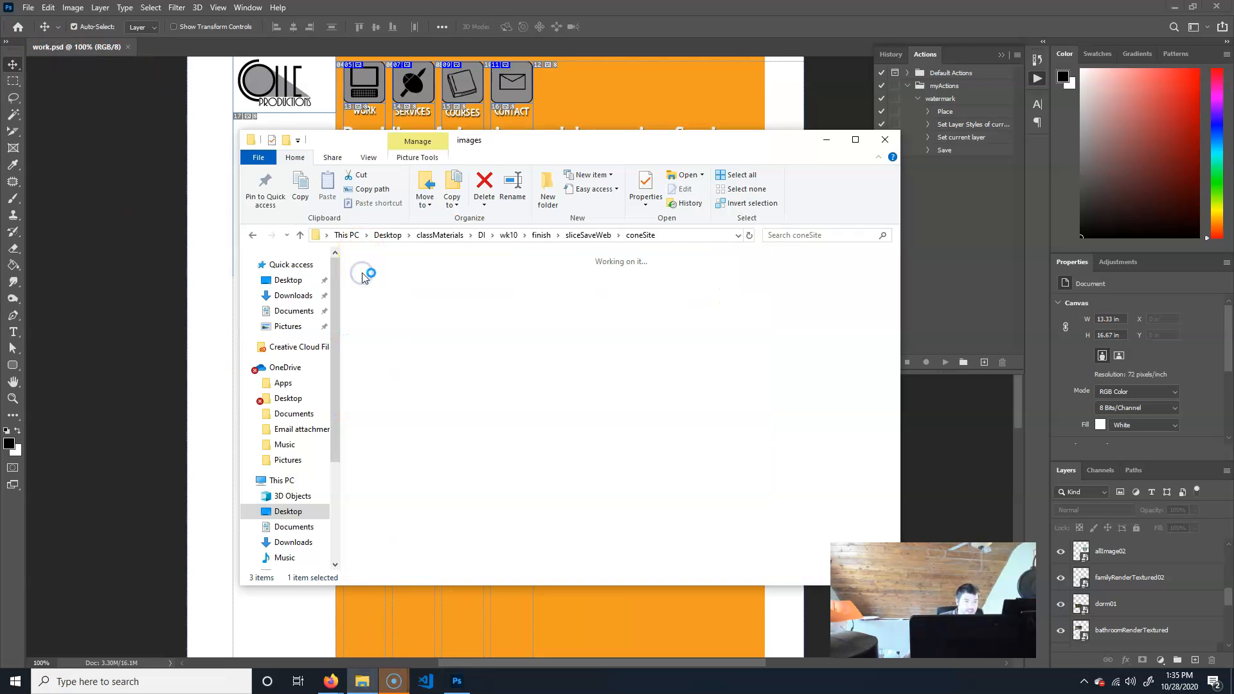
pyautogui.click(402, 305)
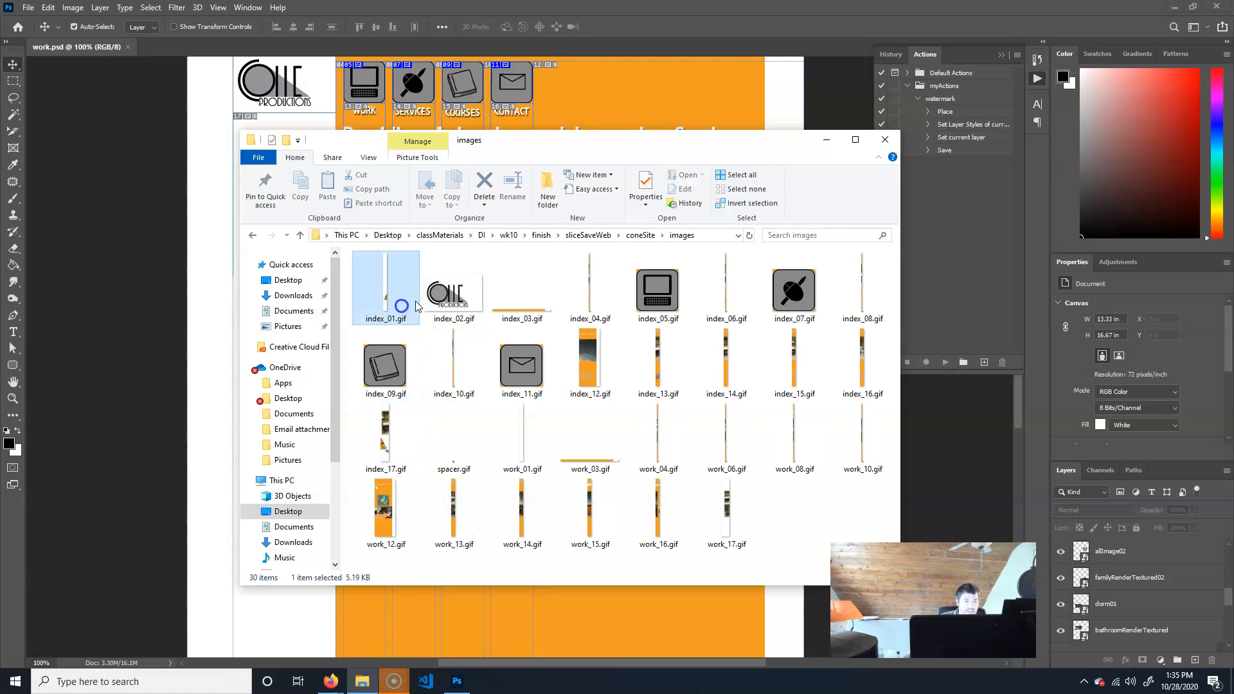
pyautogui.click(551, 302)
pyautogui.click(665, 291)
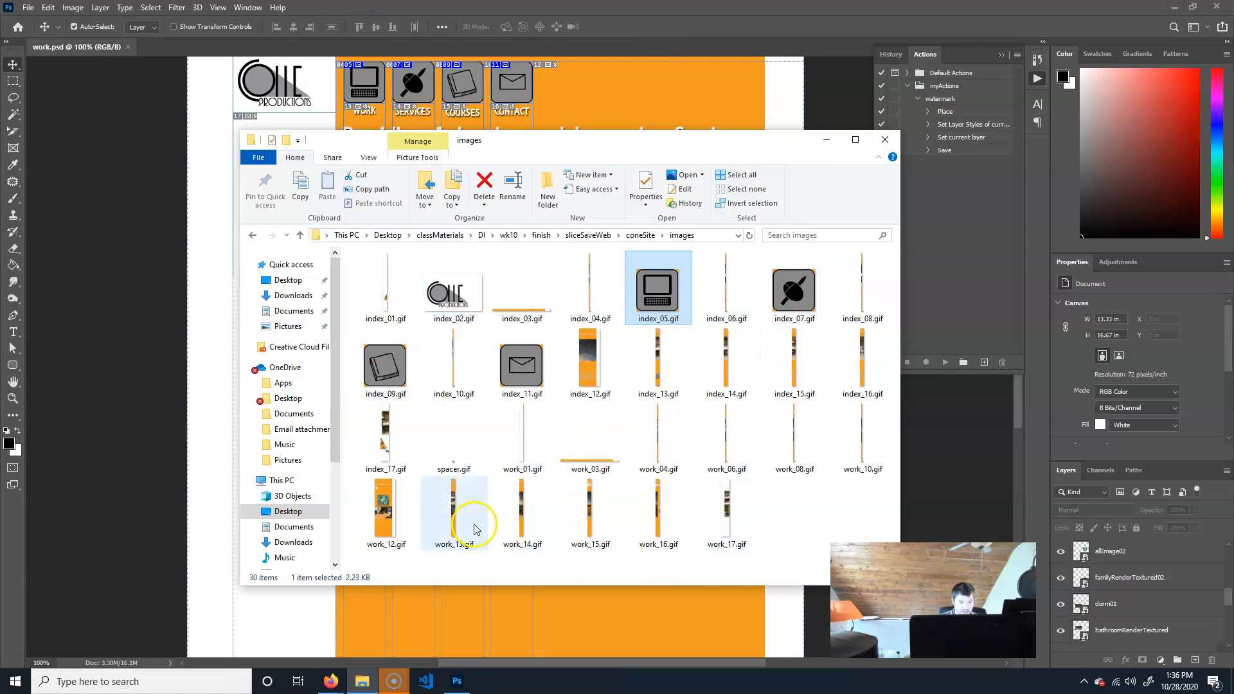
pyautogui.click(395, 511)
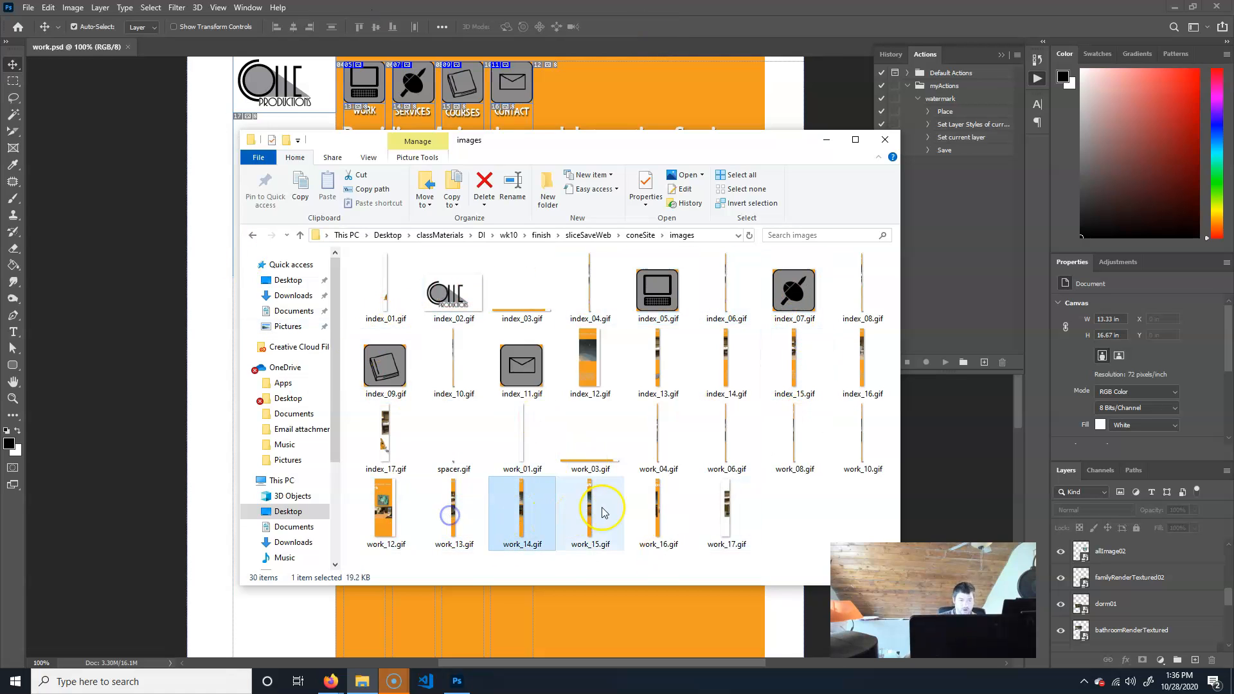
pyautogui.click(753, 505)
pyautogui.click(849, 101)
pyautogui.click(804, 411)
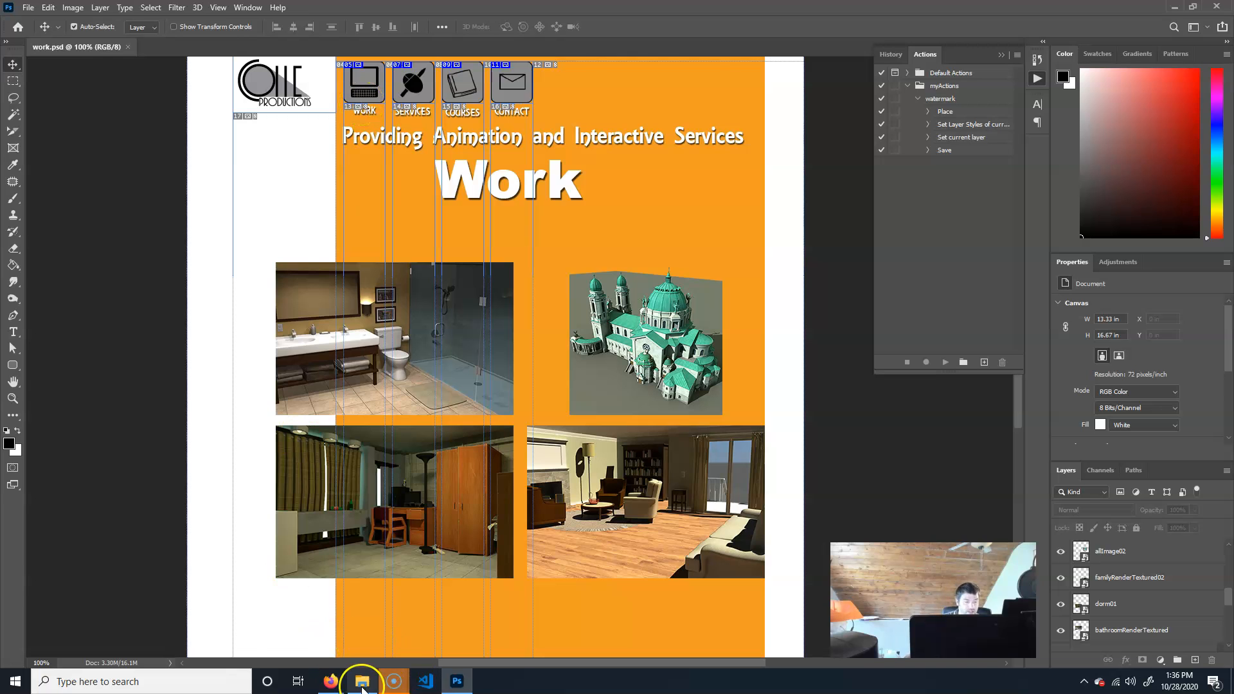
# Switch to the browser and examine the exported work.html page and its file path in the address bar.
pyautogui.moveTo(331, 680)
pyautogui.click(457, 619)
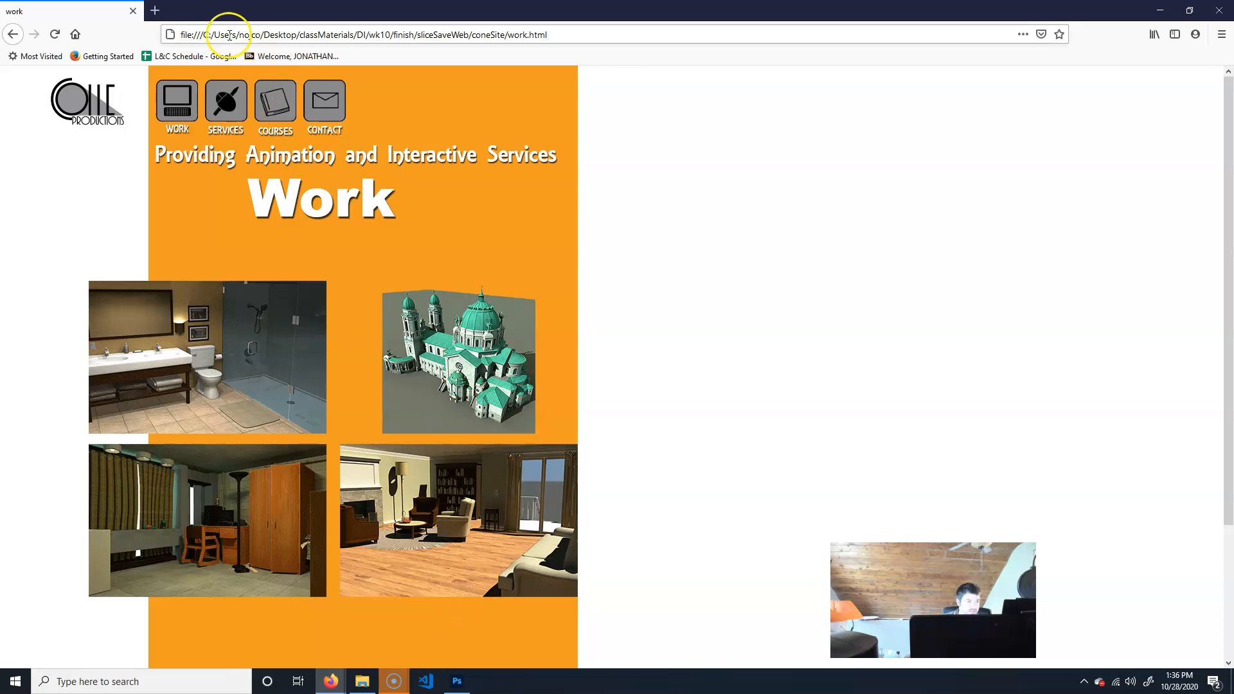
pyautogui.click(574, 31)
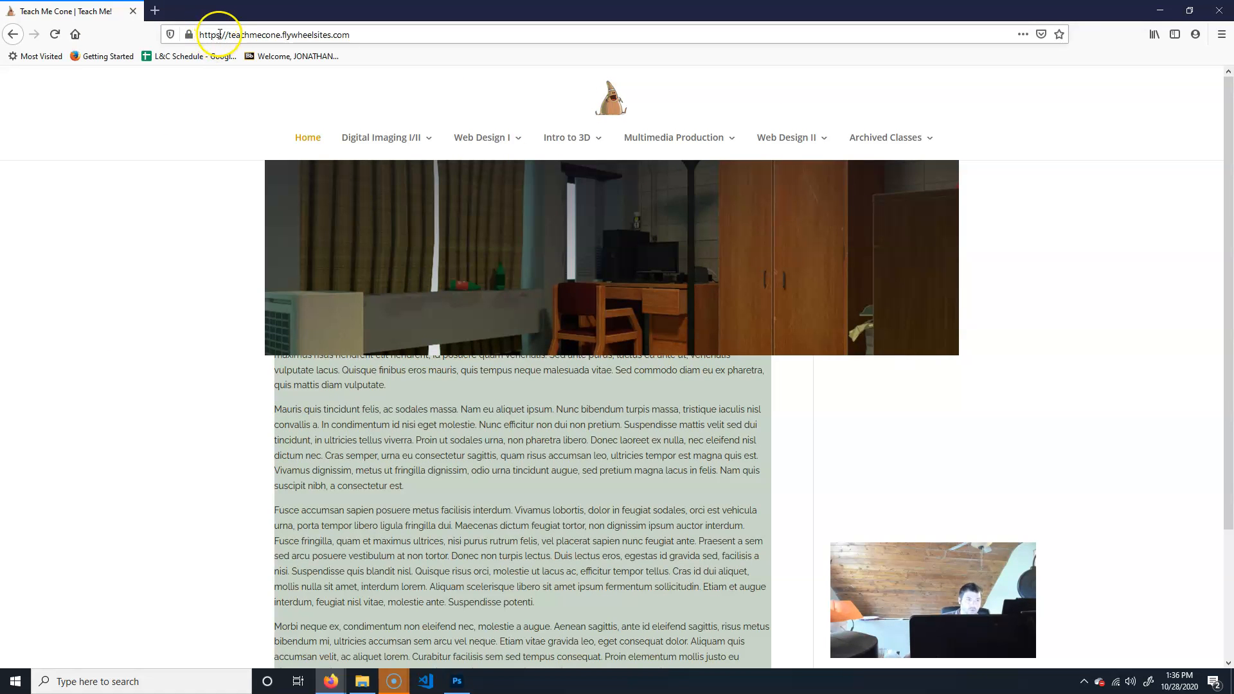
pyautogui.moveTo(269, 20); pyautogui.dragTo(960, 0)
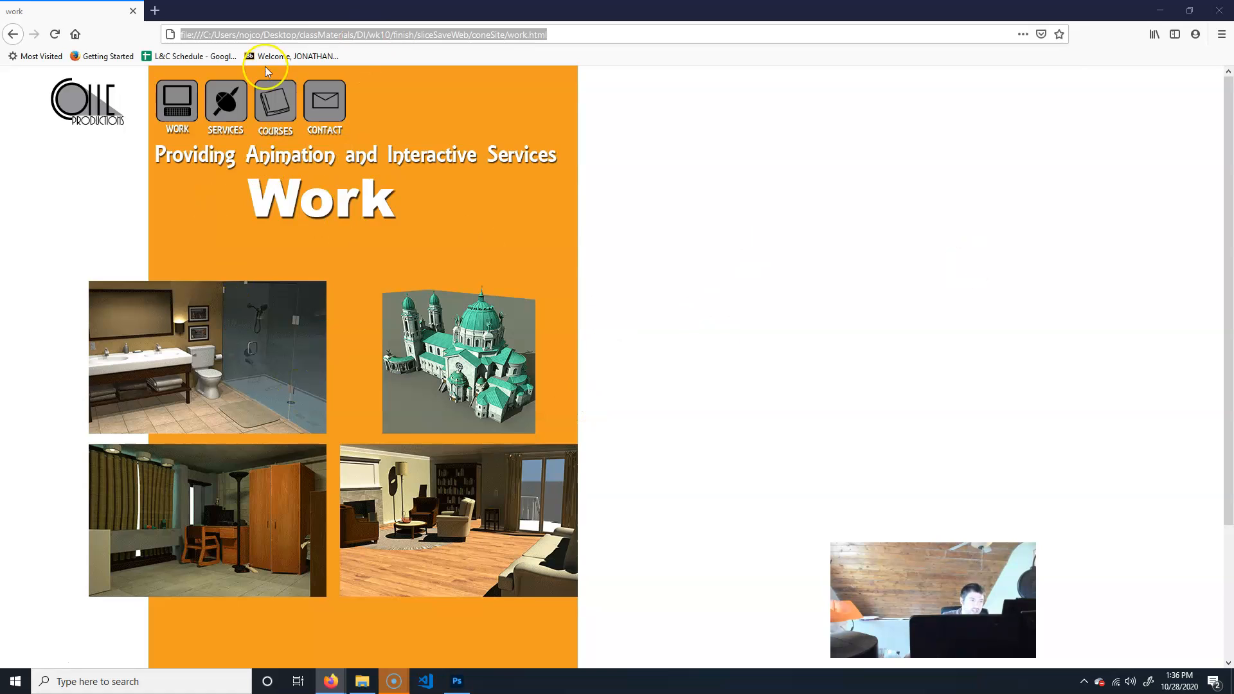
pyautogui.click(328, 26)
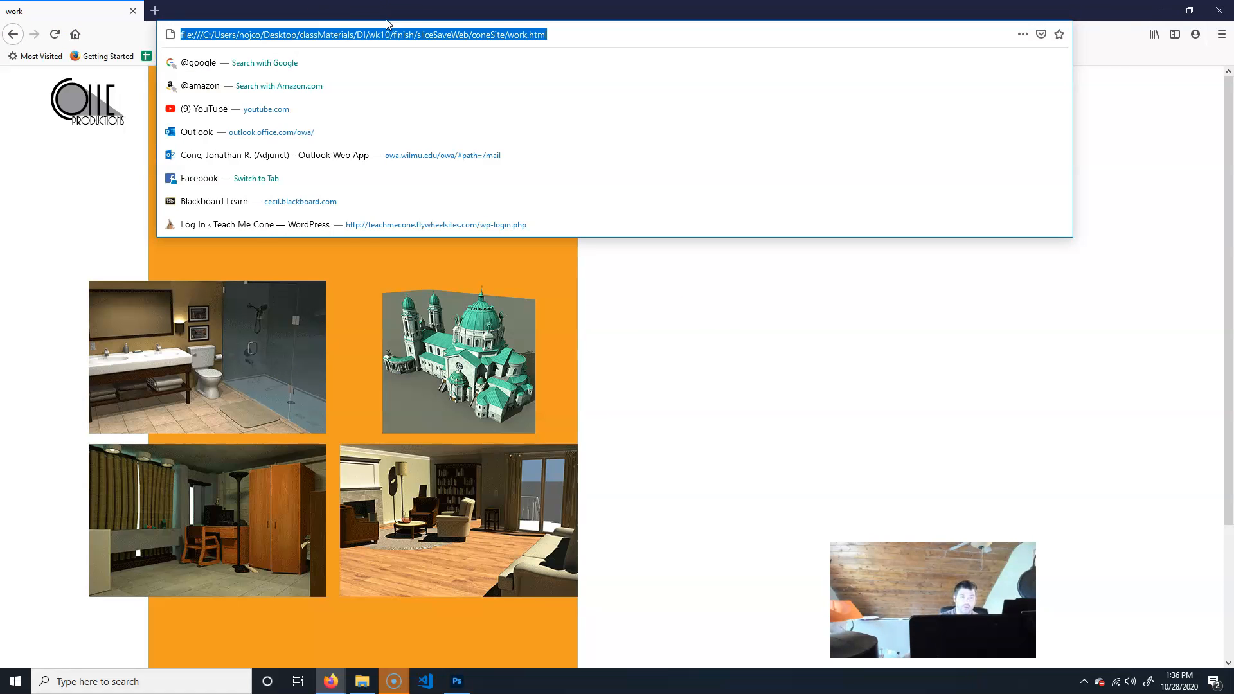
pyautogui.click(703, 330)
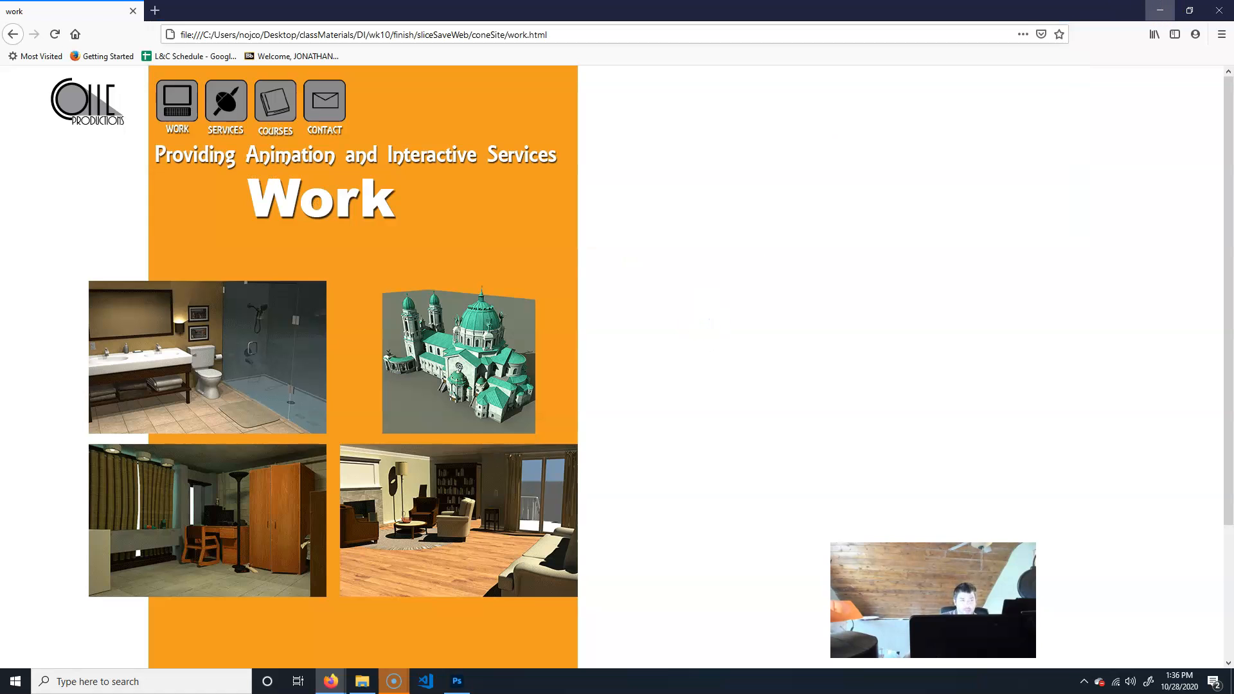
# Browse in File Explorer from the images folder up through coneSite to the sliceSaveWeb folder, then return to the browser.
pyautogui.click(362, 680)
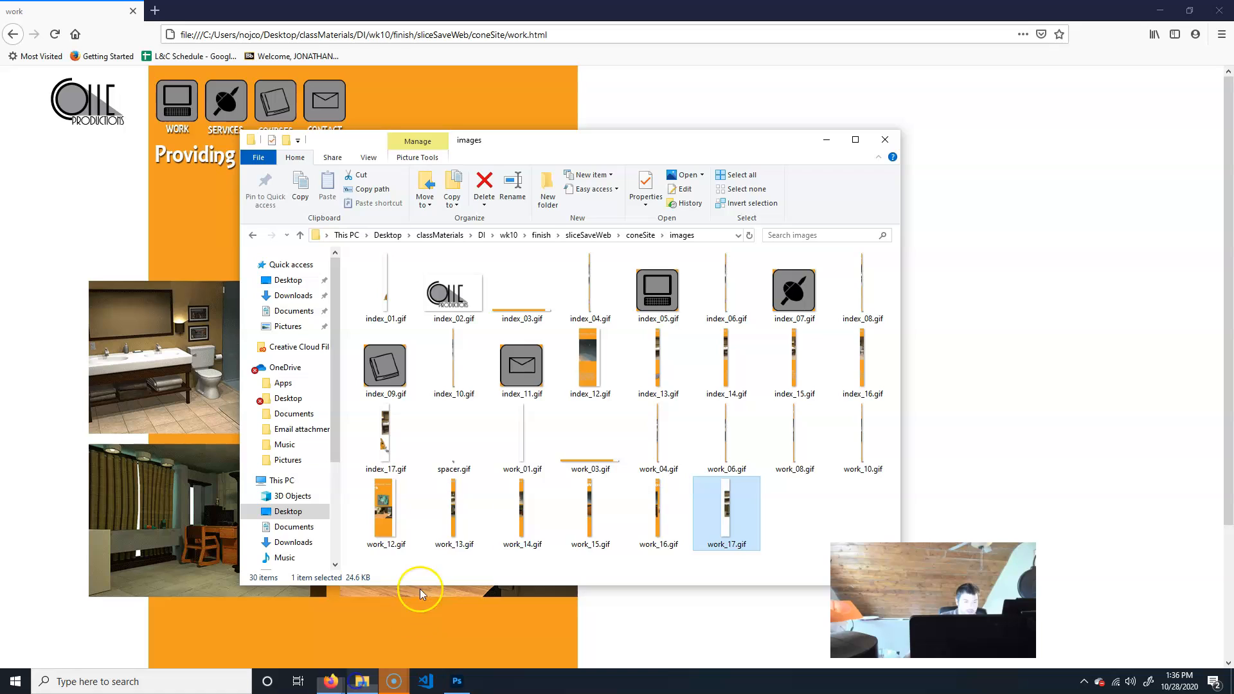
pyautogui.click(642, 235)
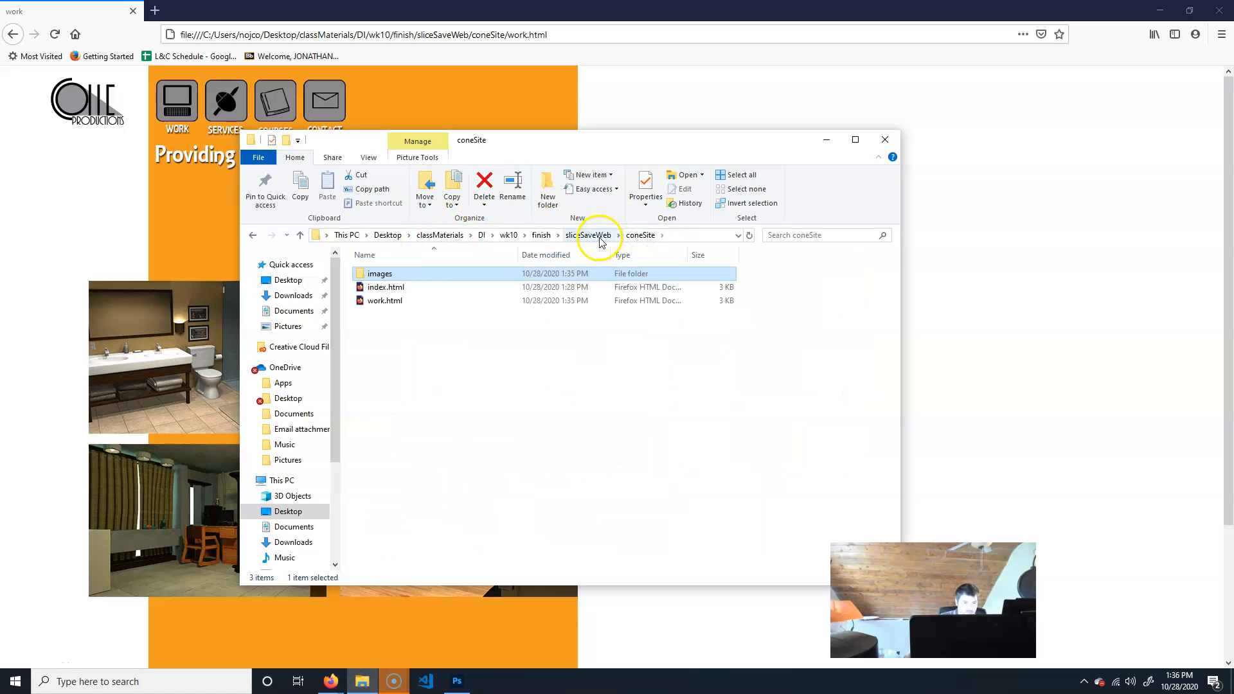
pyautogui.click(594, 236)
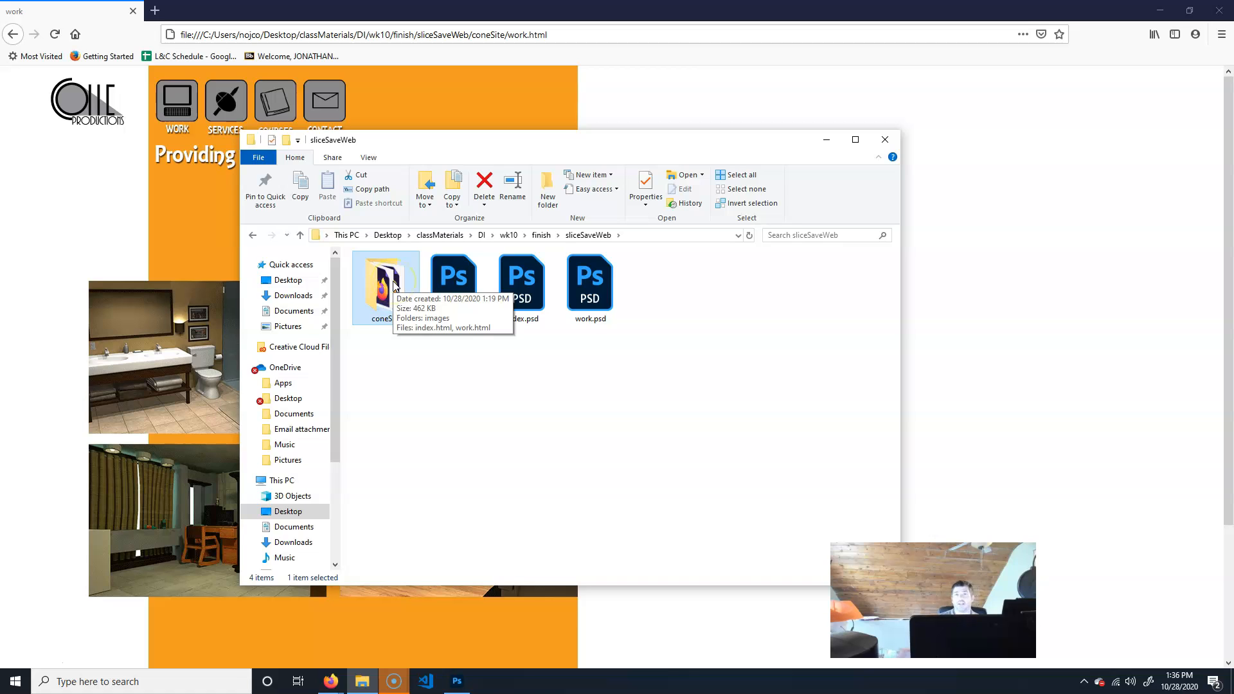
pyautogui.click(997, 267)
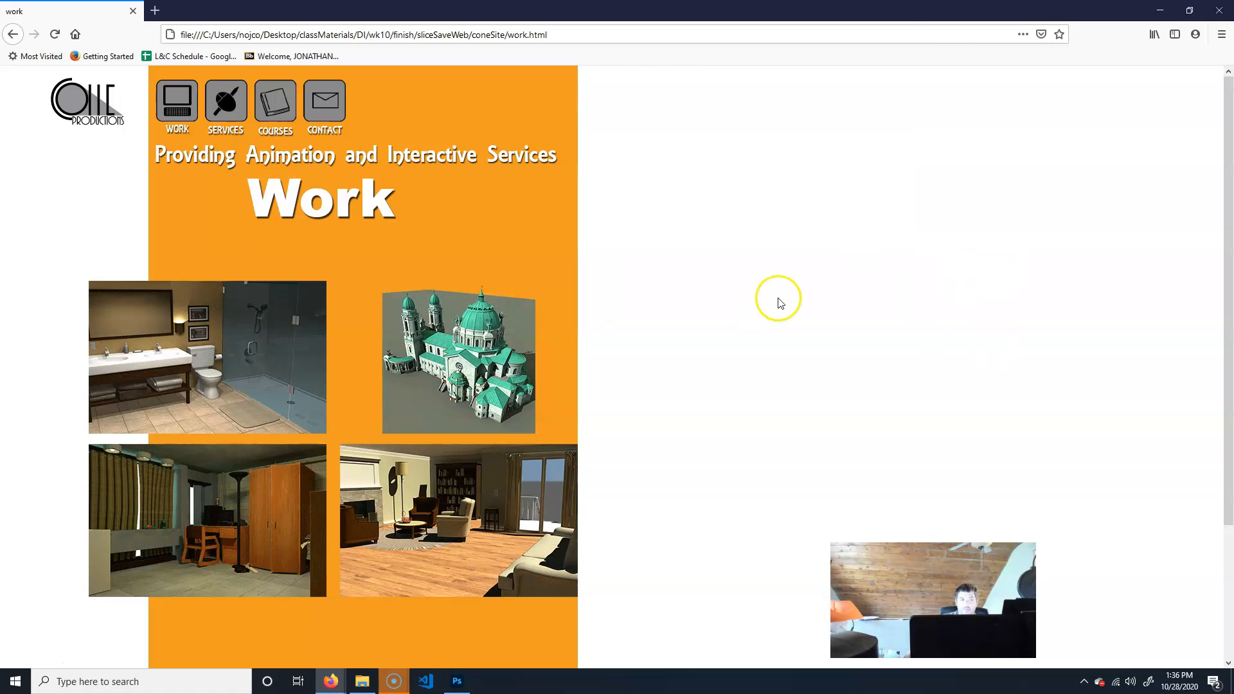